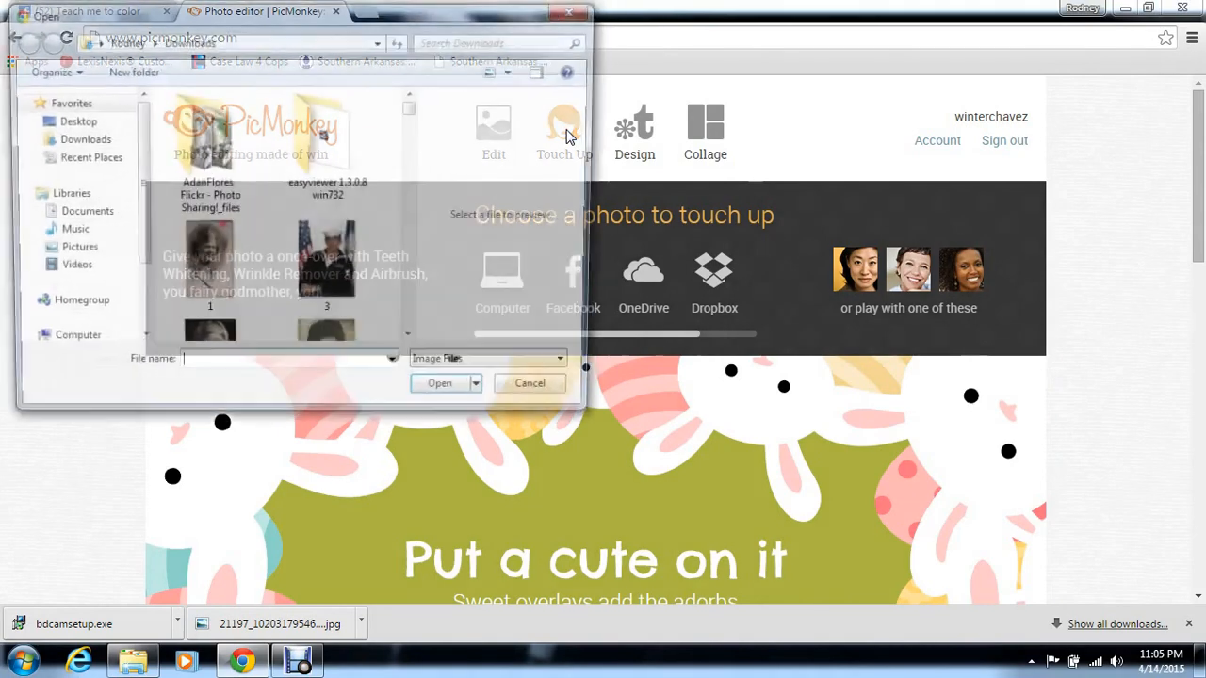
Open the black-and-white profile portrait whose file name begins with 21197 from the Downloads folder for touch-up.
left_click(413, 343)
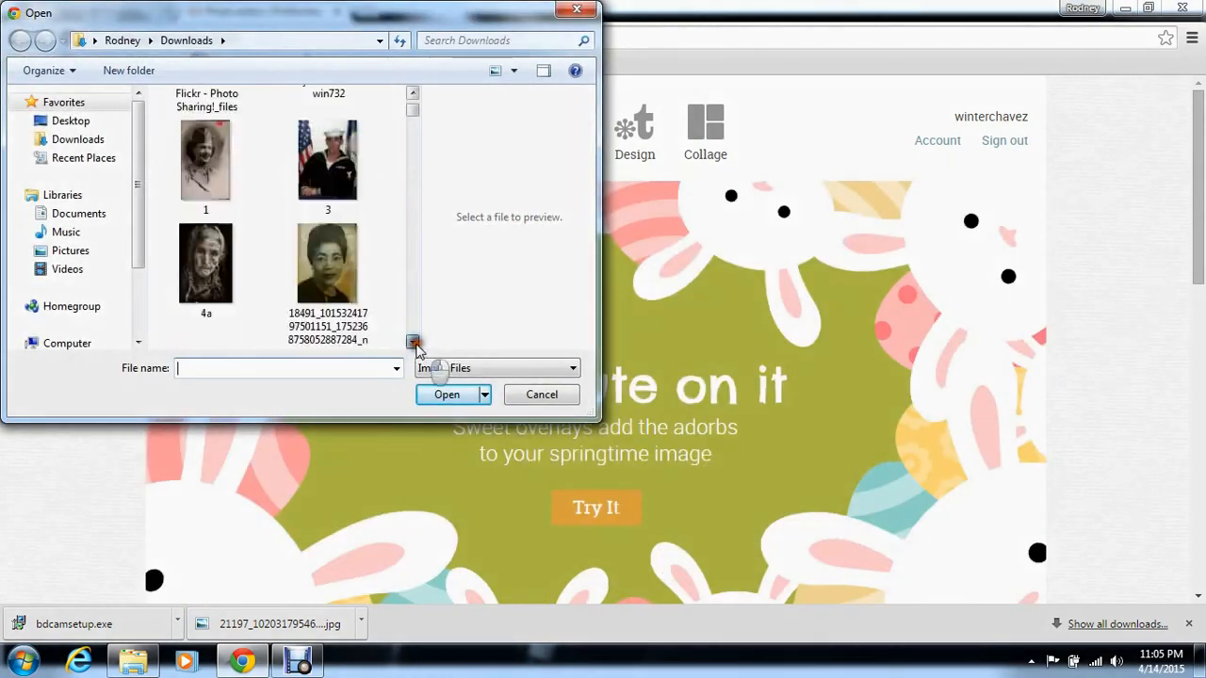
left_click(412, 343)
left_click(412, 343)
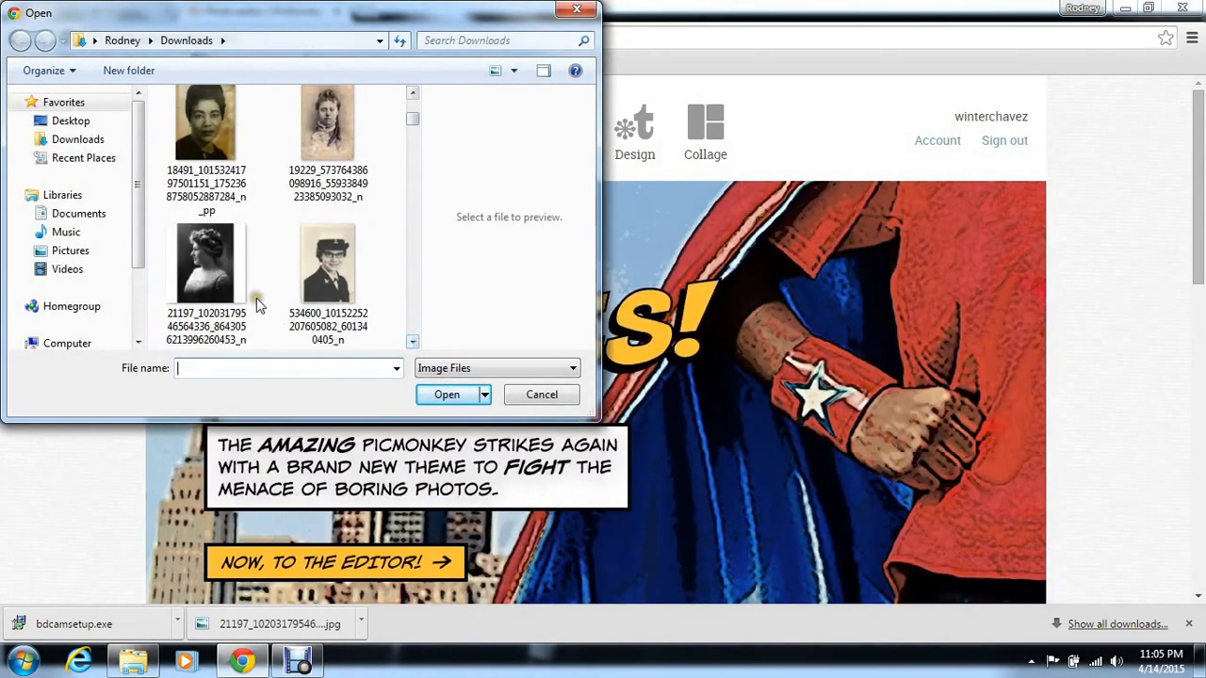
left_click(231, 283)
left_click(450, 400)
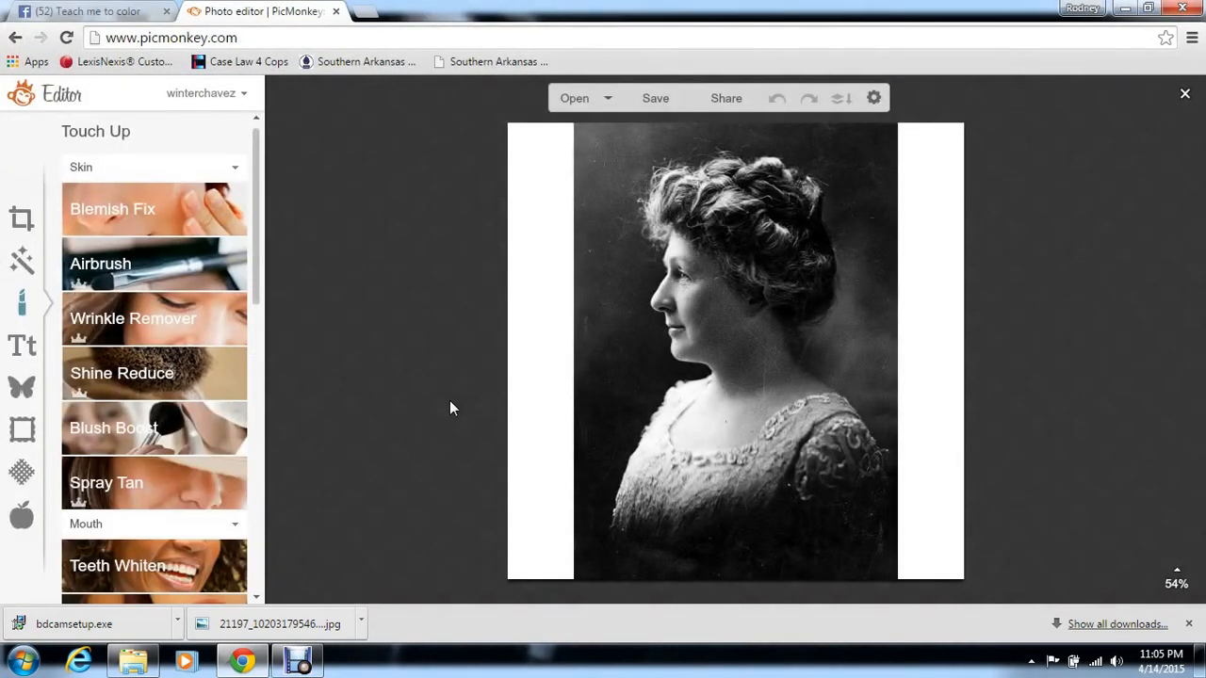
left_click(258, 415)
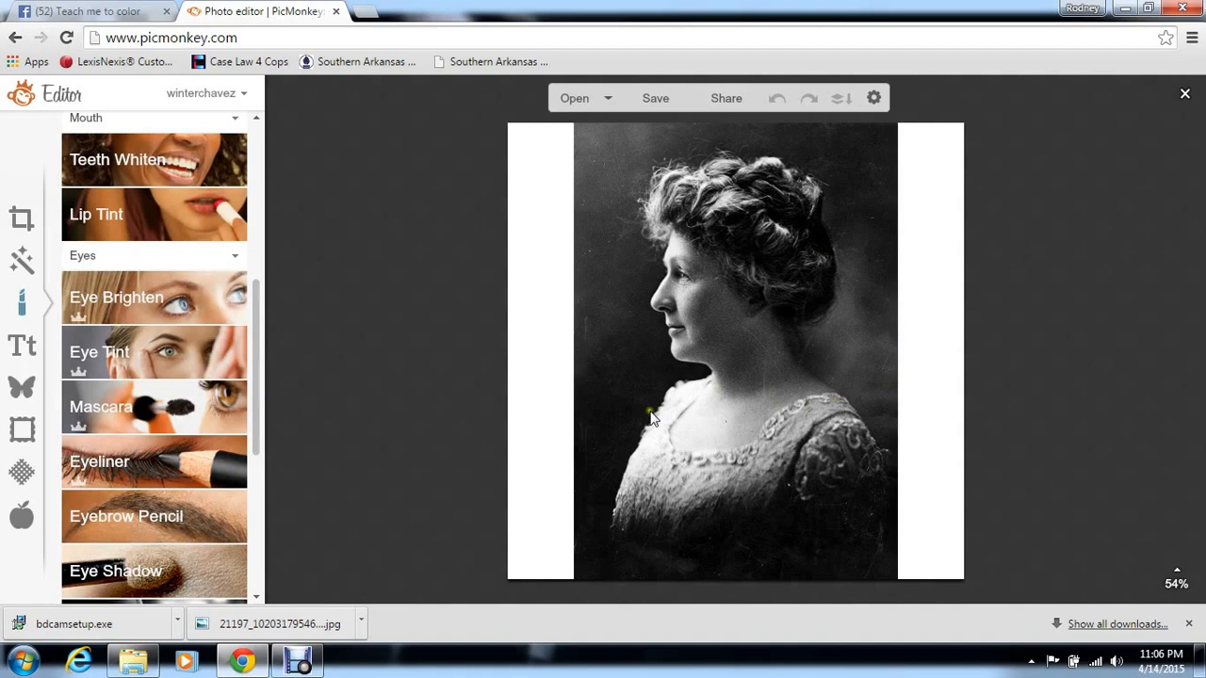
left_click_drag(253, 362, 259, 554)
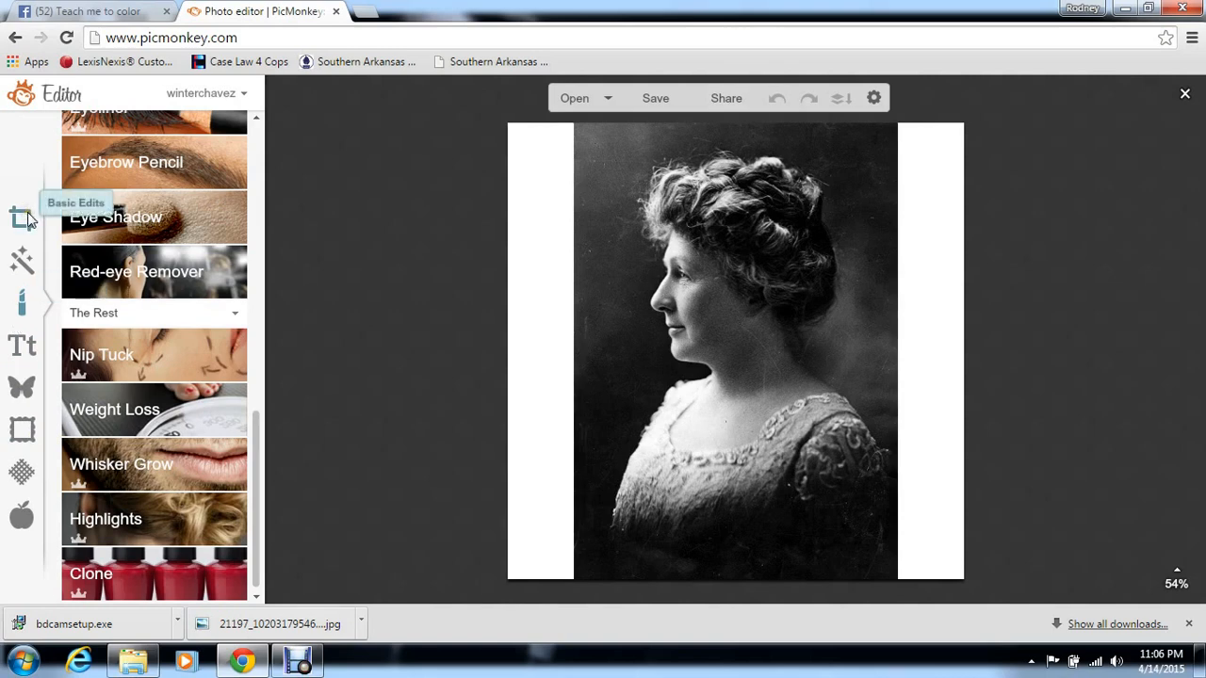
Add skin_palette_by_hoecrux-d8e3ngs from the desktop swatches folder as a custom overlay, enlarged in the portrait's lower-left corner.
left_click(28, 392)
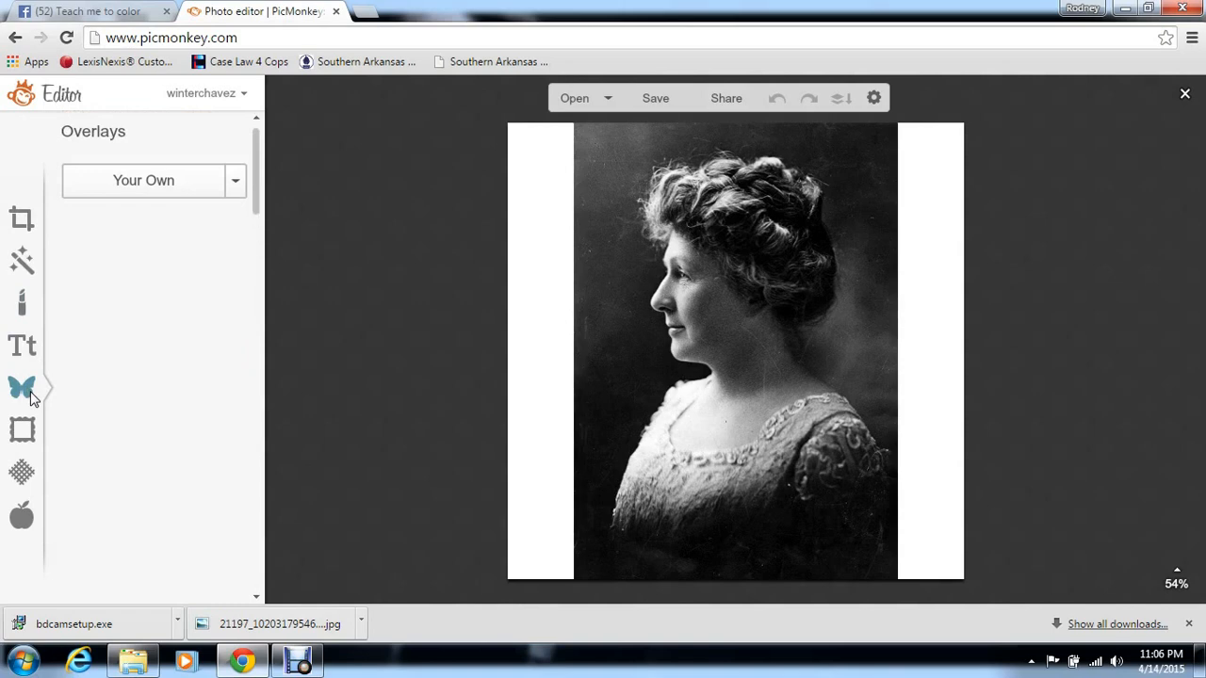
left_click(151, 188)
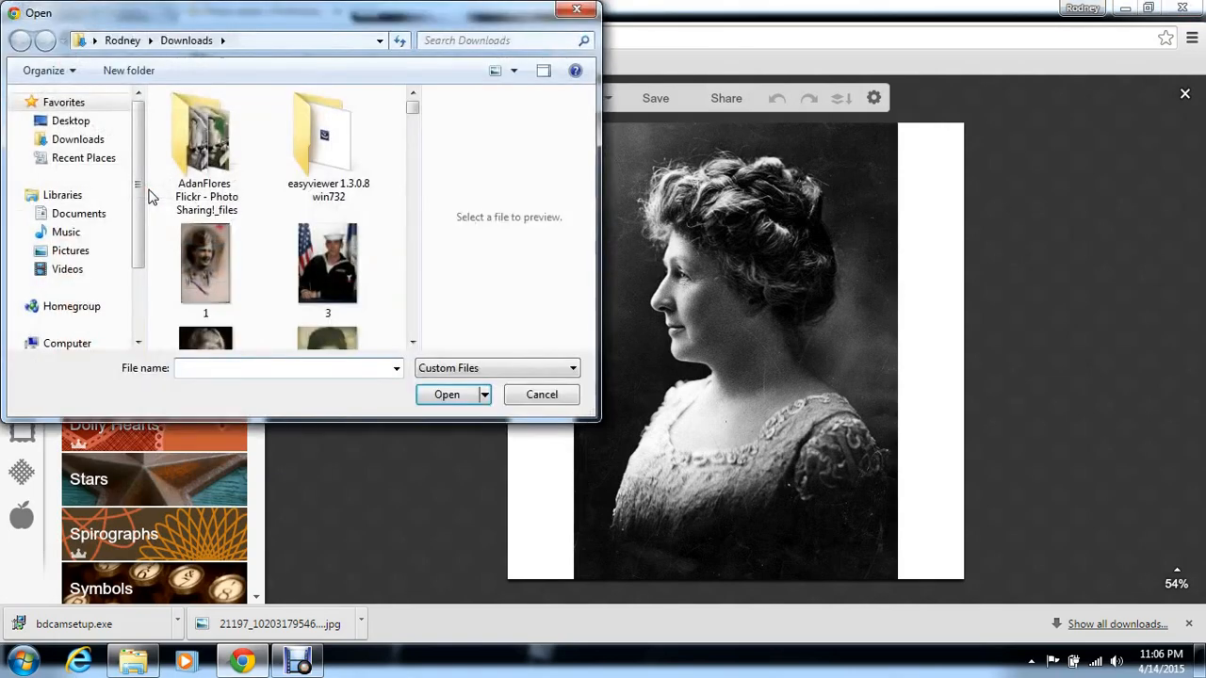
left_click(58, 122)
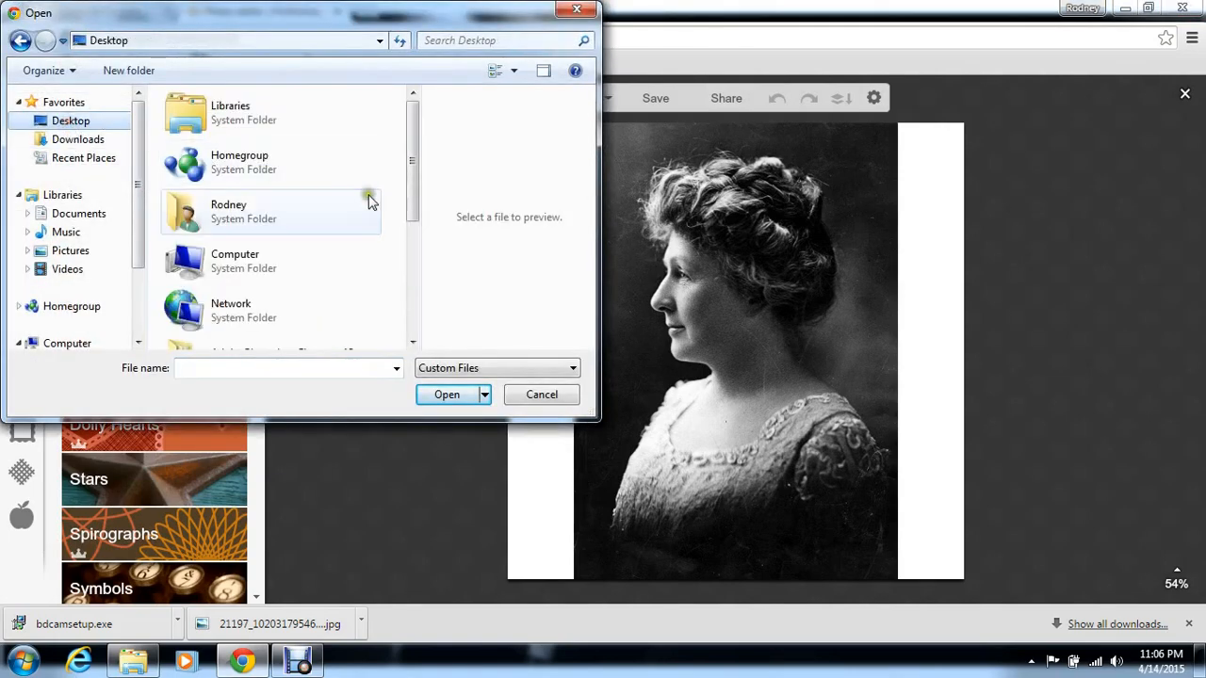
scroll(411, 311, "down", 3)
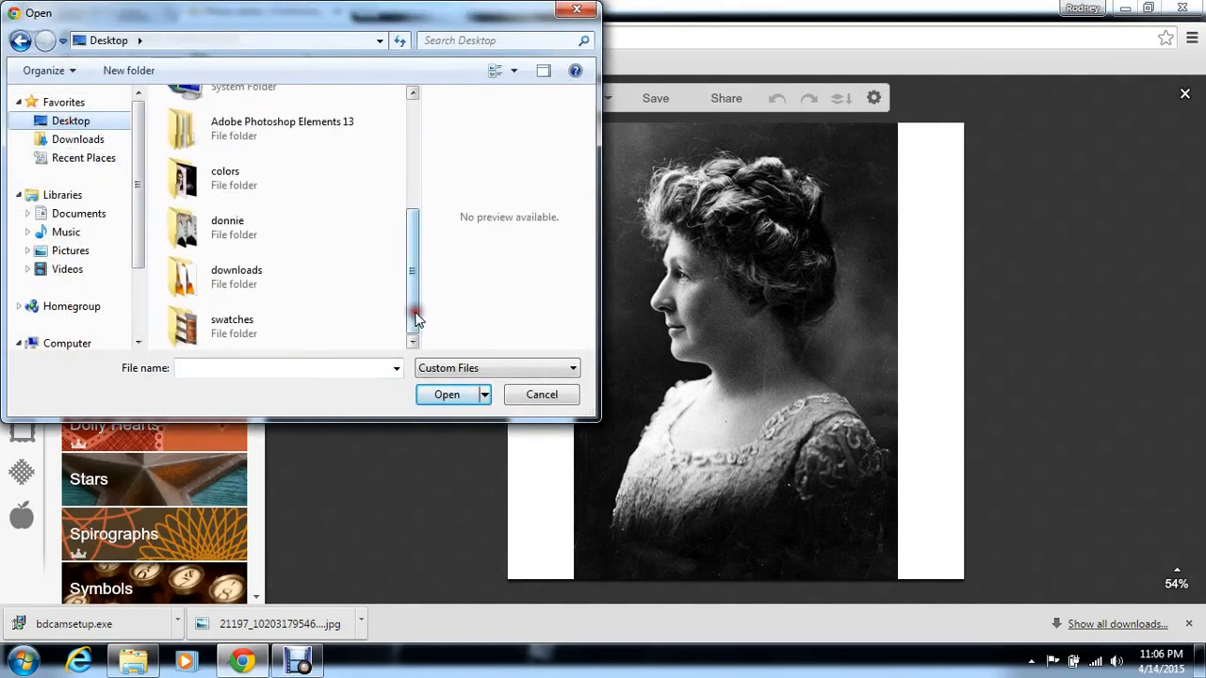
double_click(207, 340)
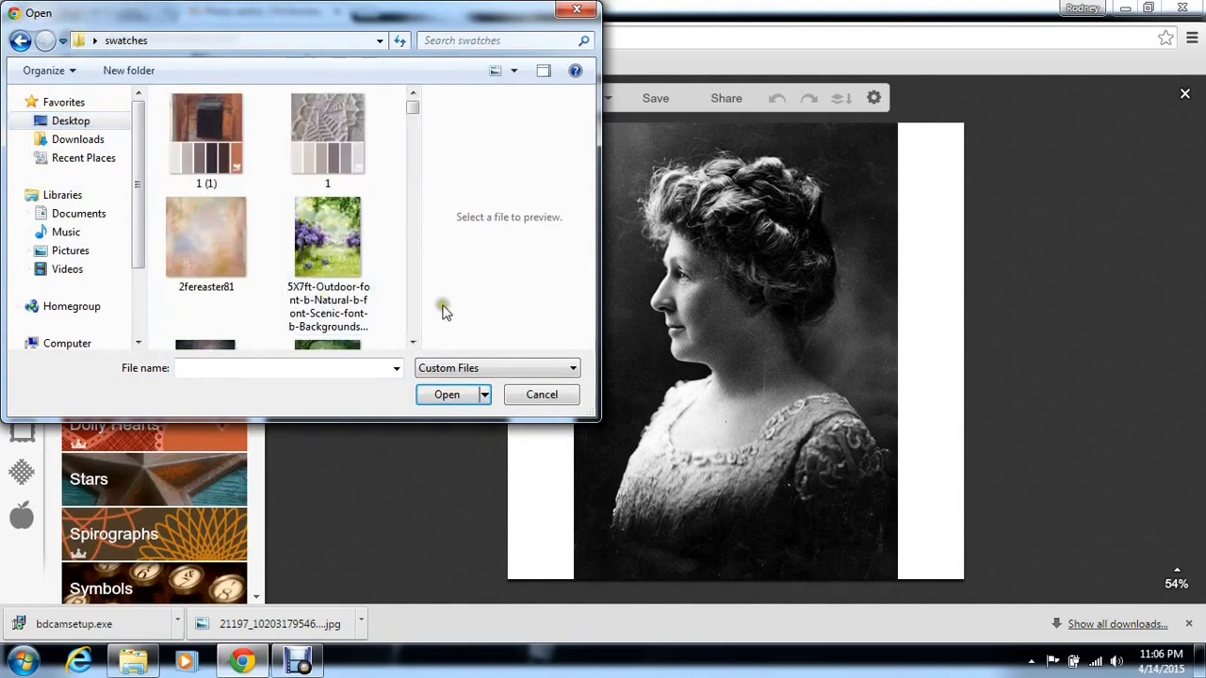
left_click_drag(414, 343, 416, 346)
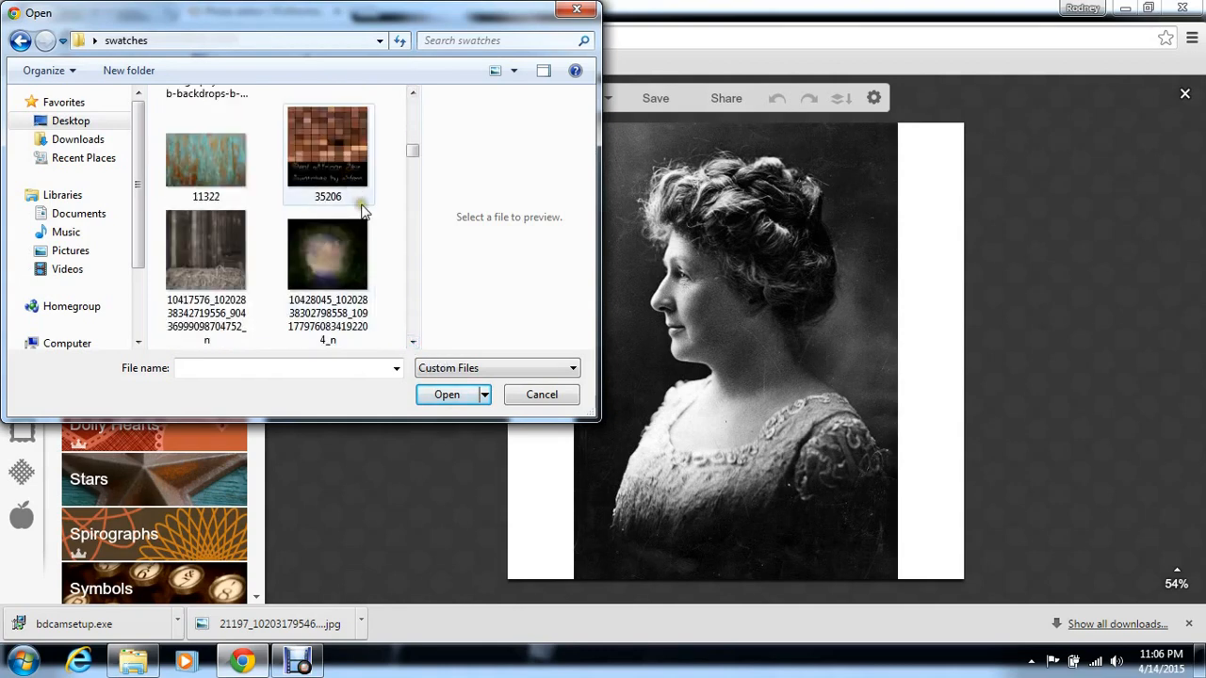
left_click_drag(415, 346, 416, 346)
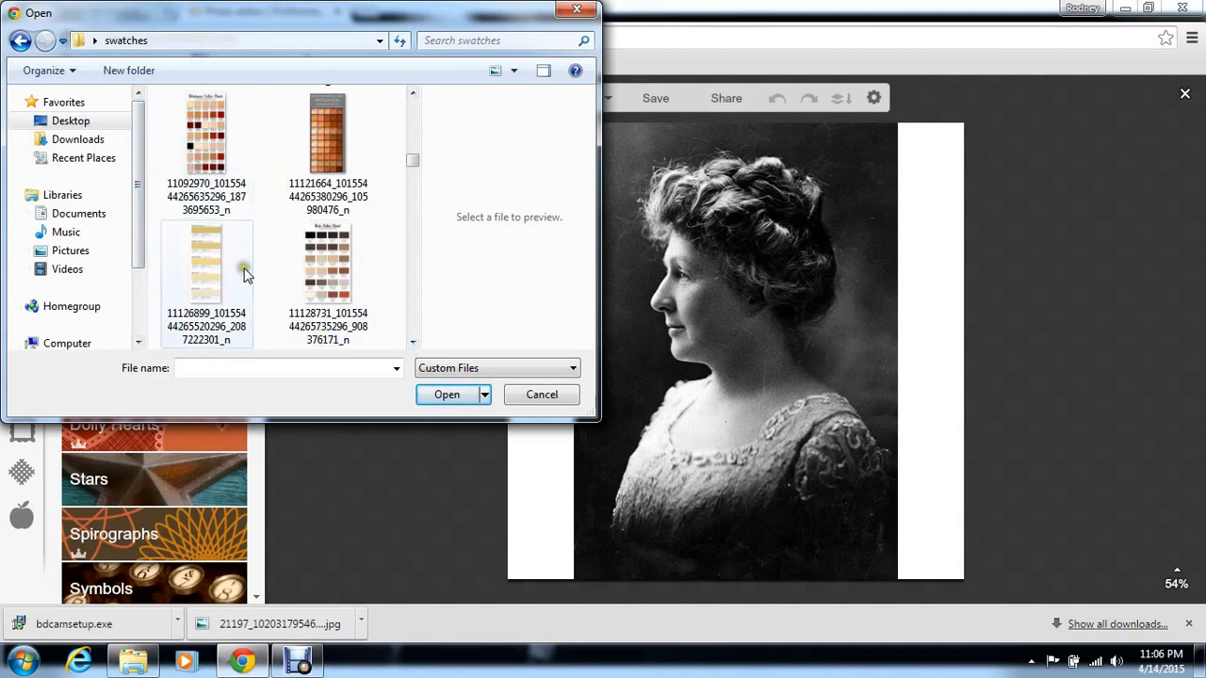
left_click_drag(412, 343, 412, 341)
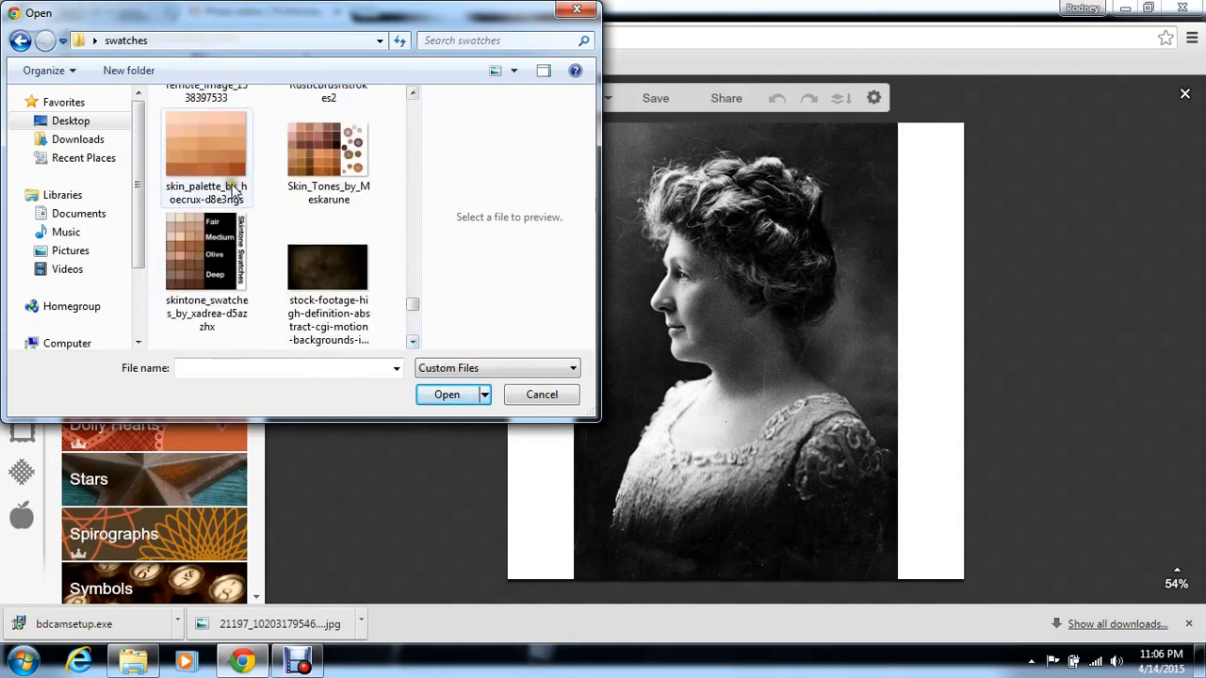
left_click(232, 188)
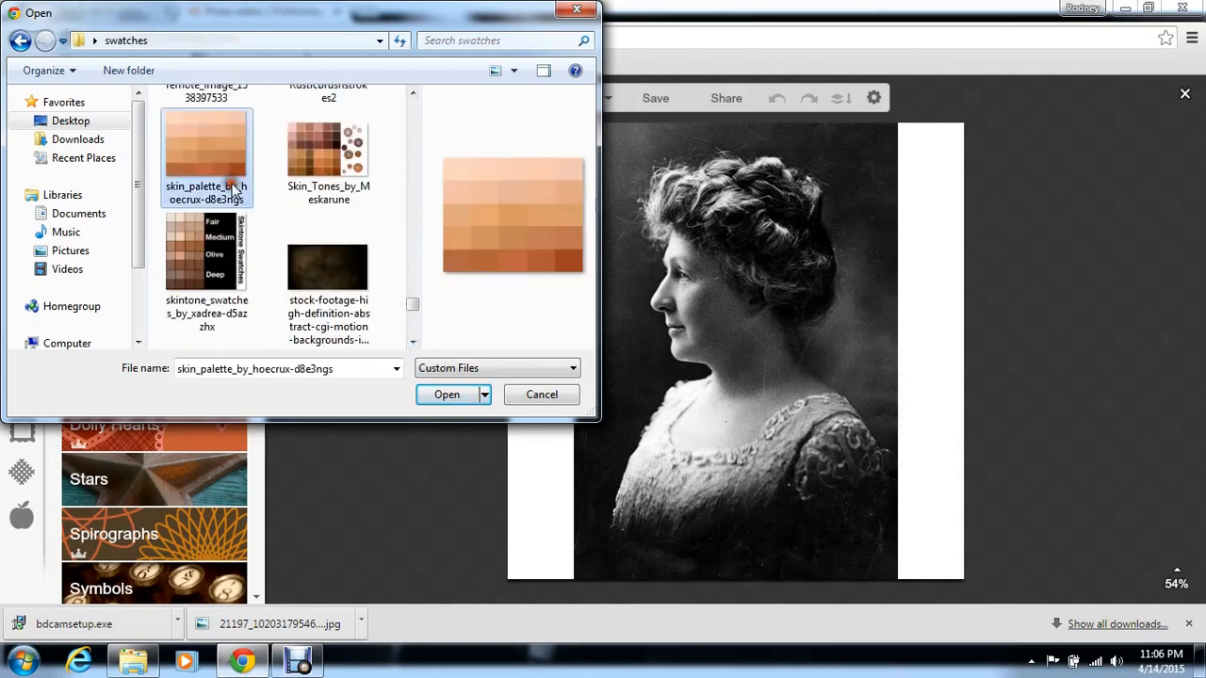
left_click(448, 396)
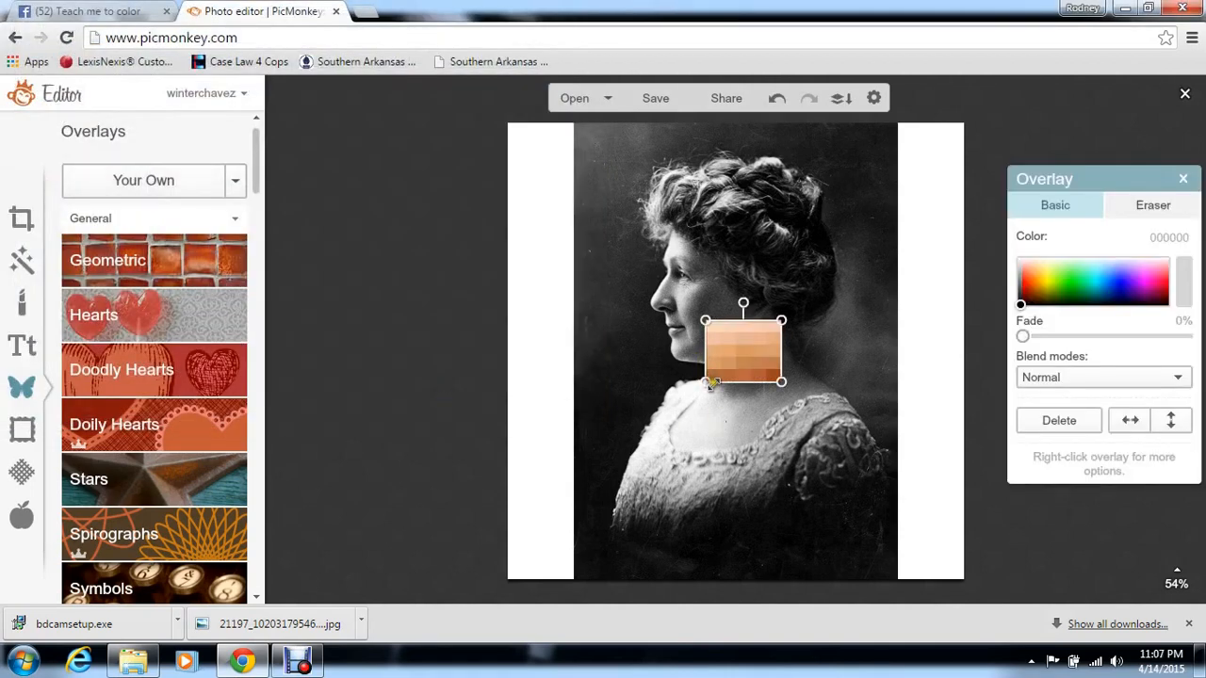
left_click_drag(708, 379, 659, 419)
left_click_drag(699, 380, 607, 544)
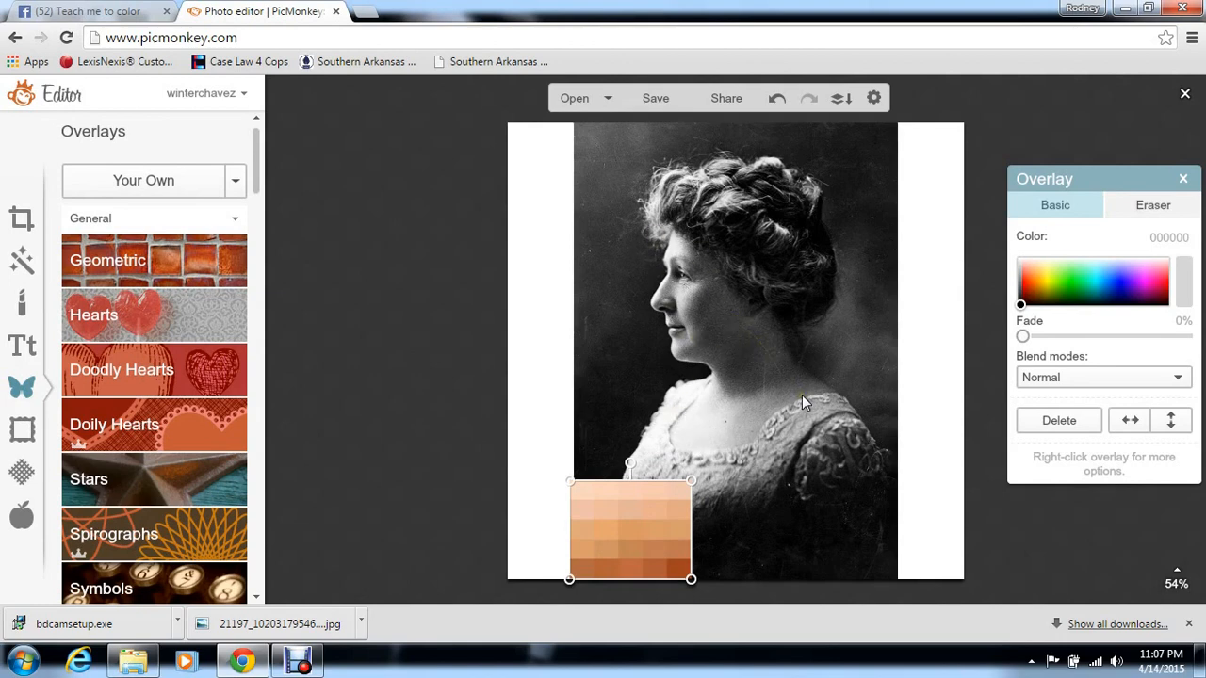
Add the Hair Color Chart image from the swatches folder as a custom overlay, enlarged in the portrait's lower-right corner.
left_click(187, 193)
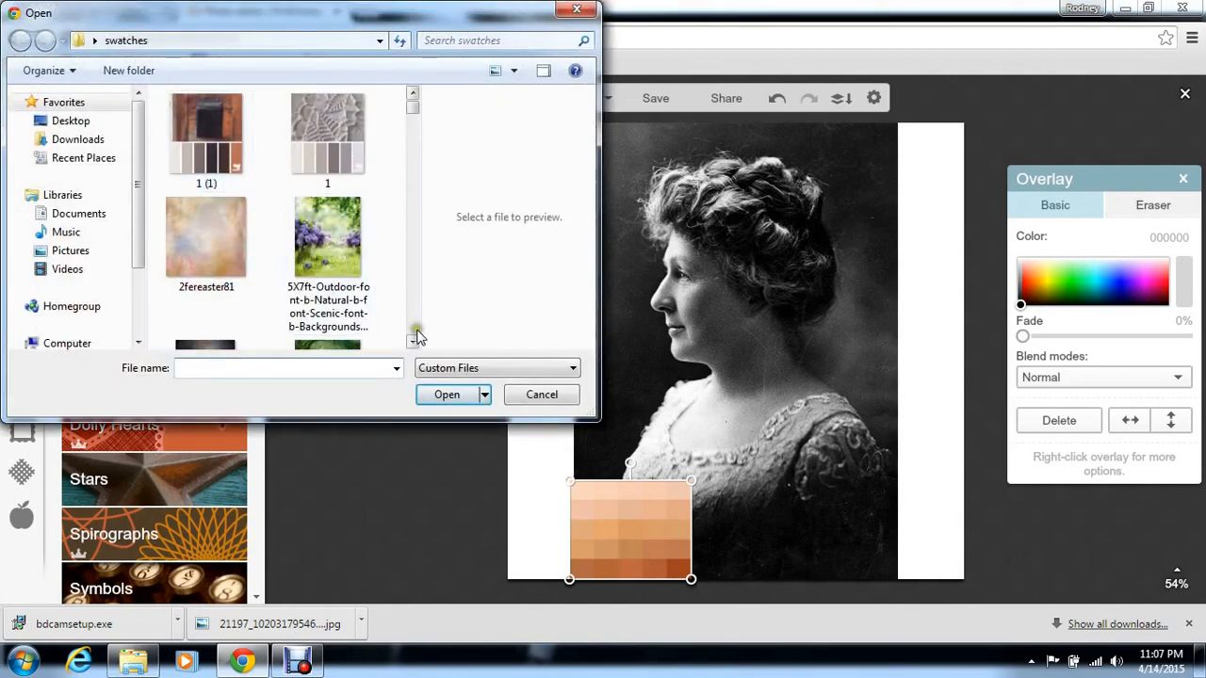
left_click_drag(412, 342, 412, 341)
left_click(363, 209)
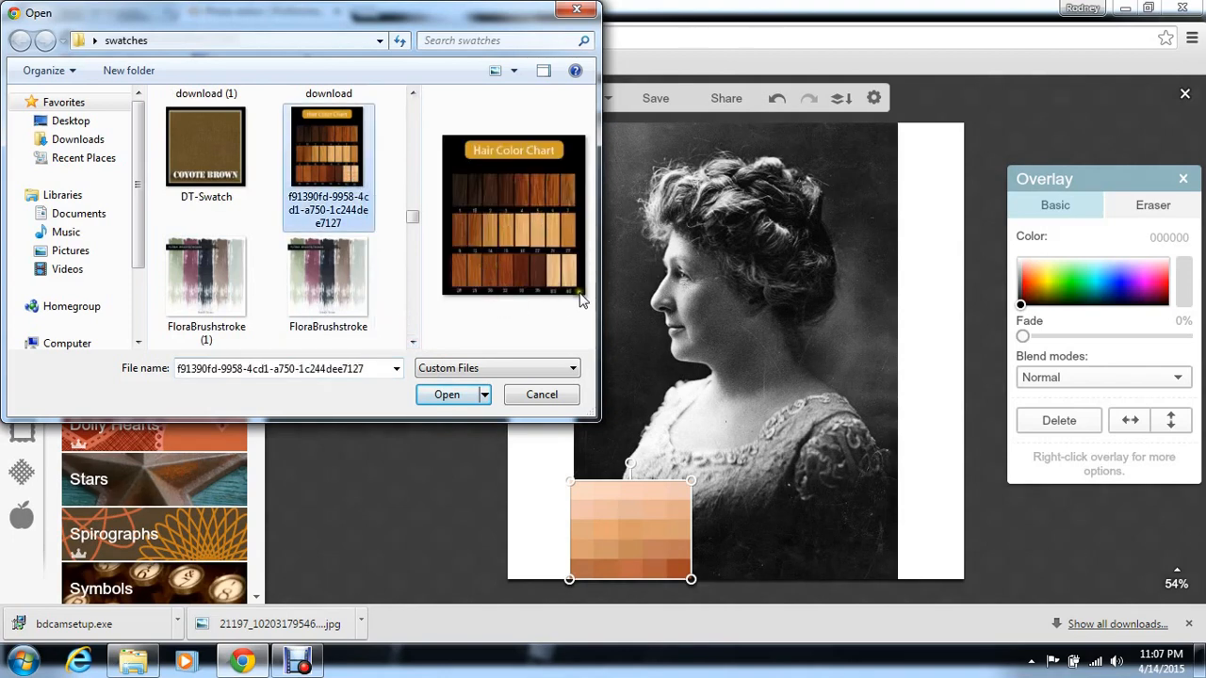
left_click(459, 394)
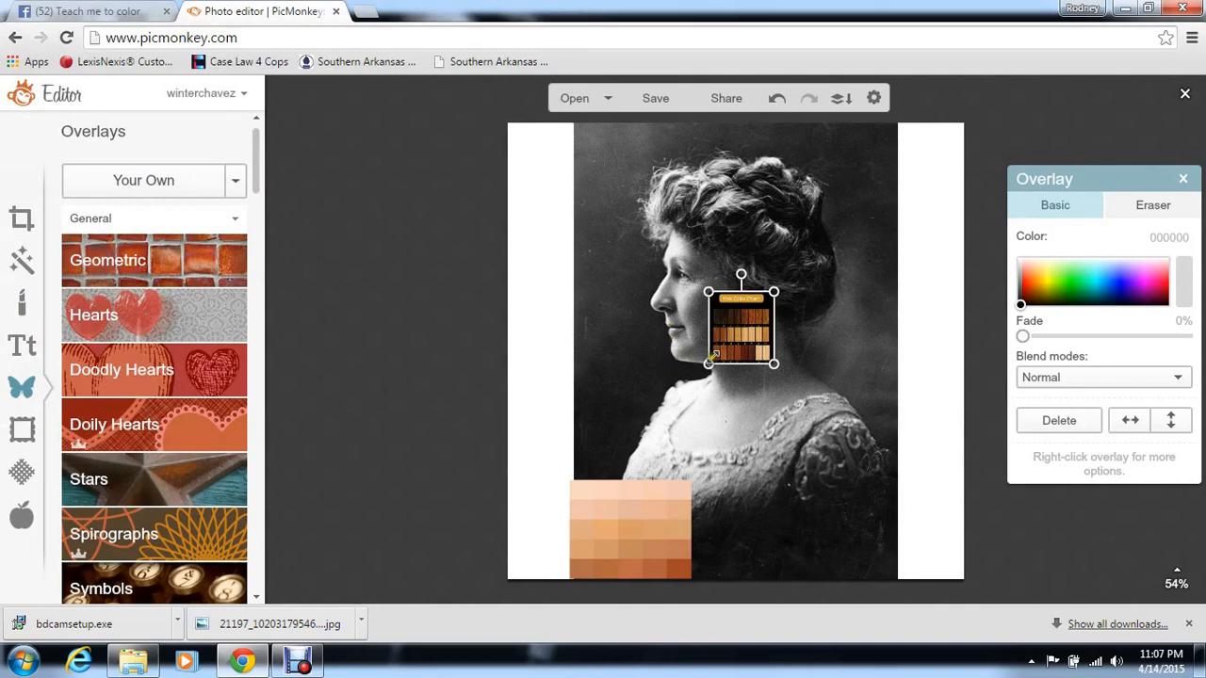
left_click_drag(708, 366, 661, 417)
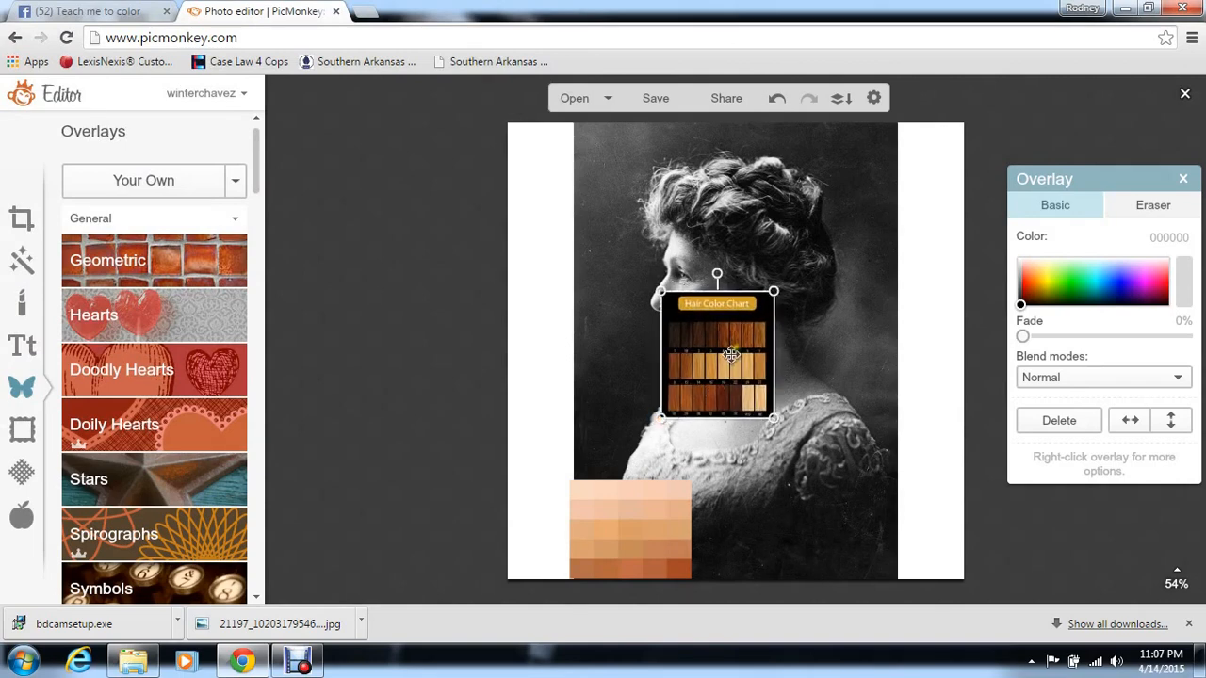
left_click_drag(738, 350, 863, 515)
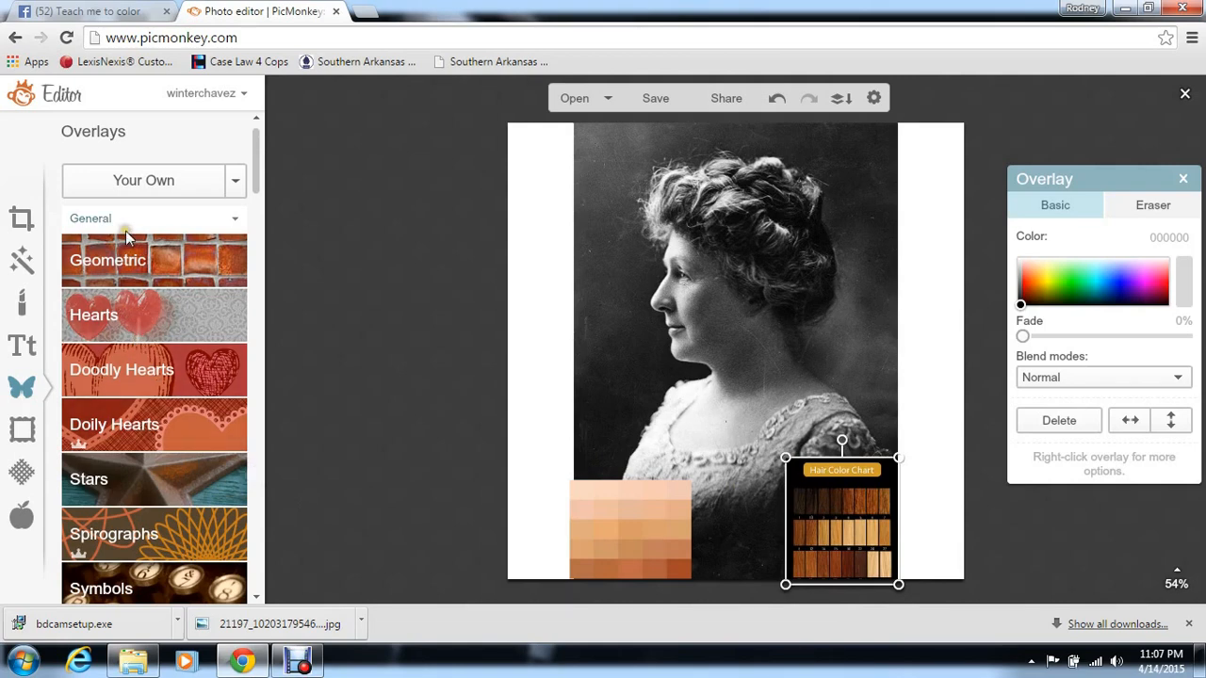
Start the Highlights touch-up and sample the dark reddish-brown a34a27 from the bottom row of the skin palette overlay.
left_click(22, 306)
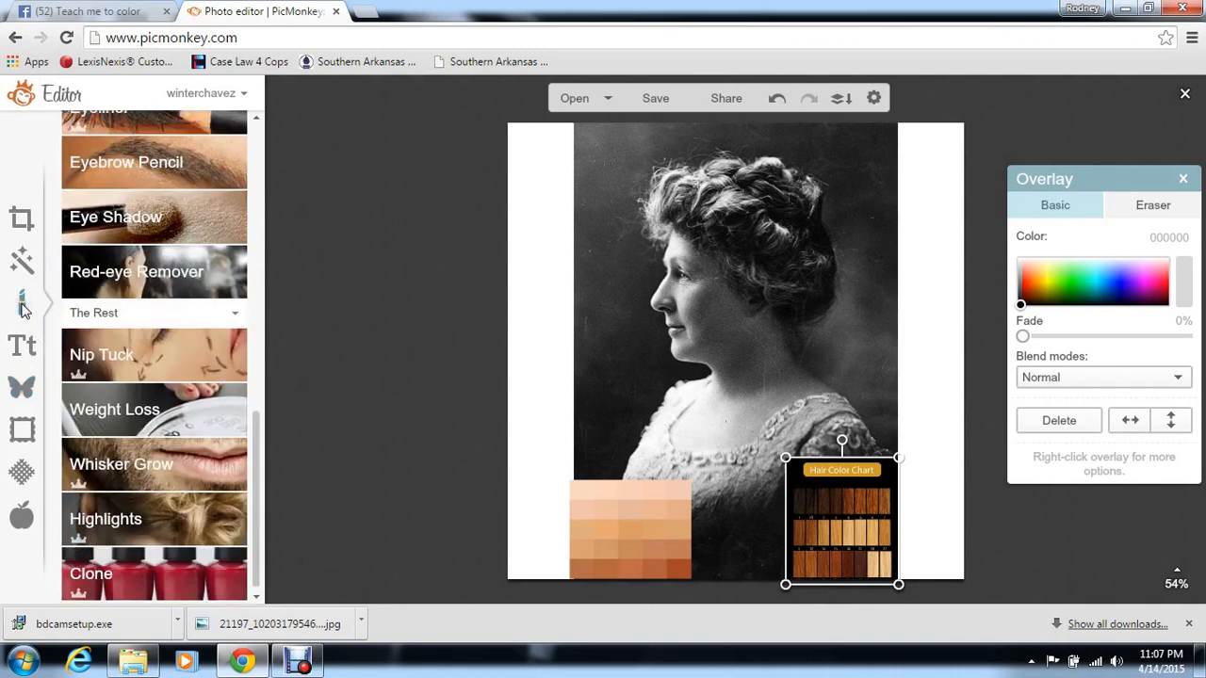
mouse_move(256, 415)
left_mouse_down()
mouse_move(285, 292)
mouse_move(292, 154)
mouse_move(272, 295)
mouse_move(283, 524)
left_mouse_up()
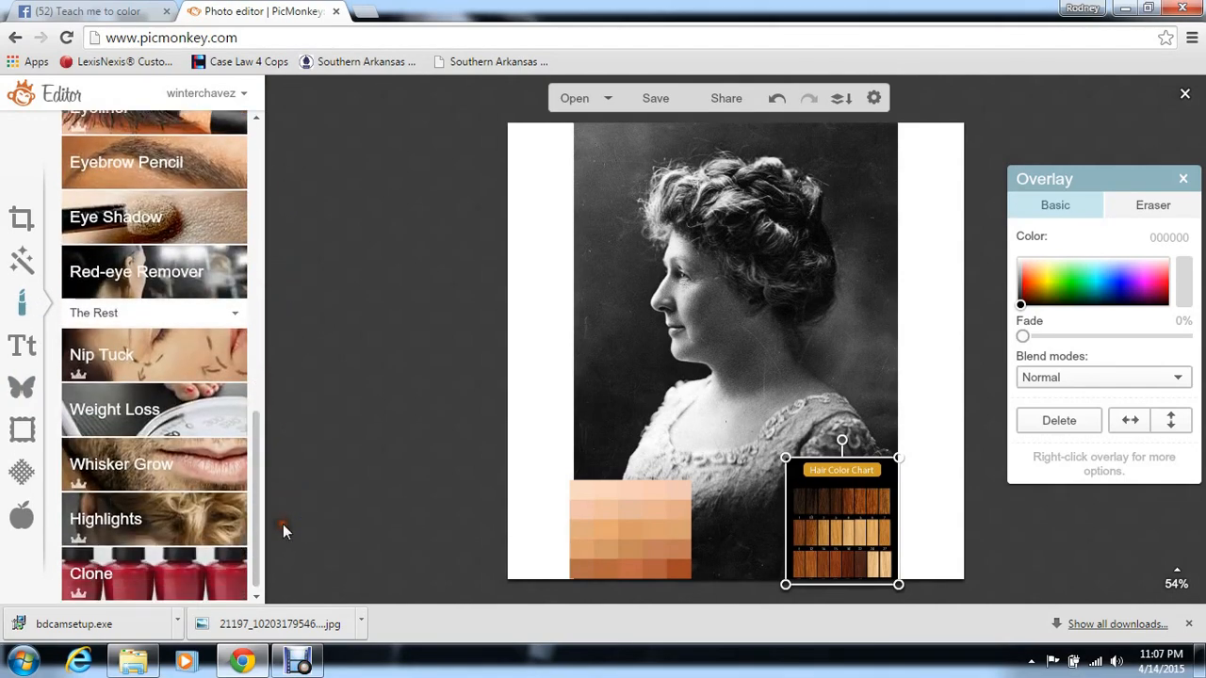
left_click(178, 509)
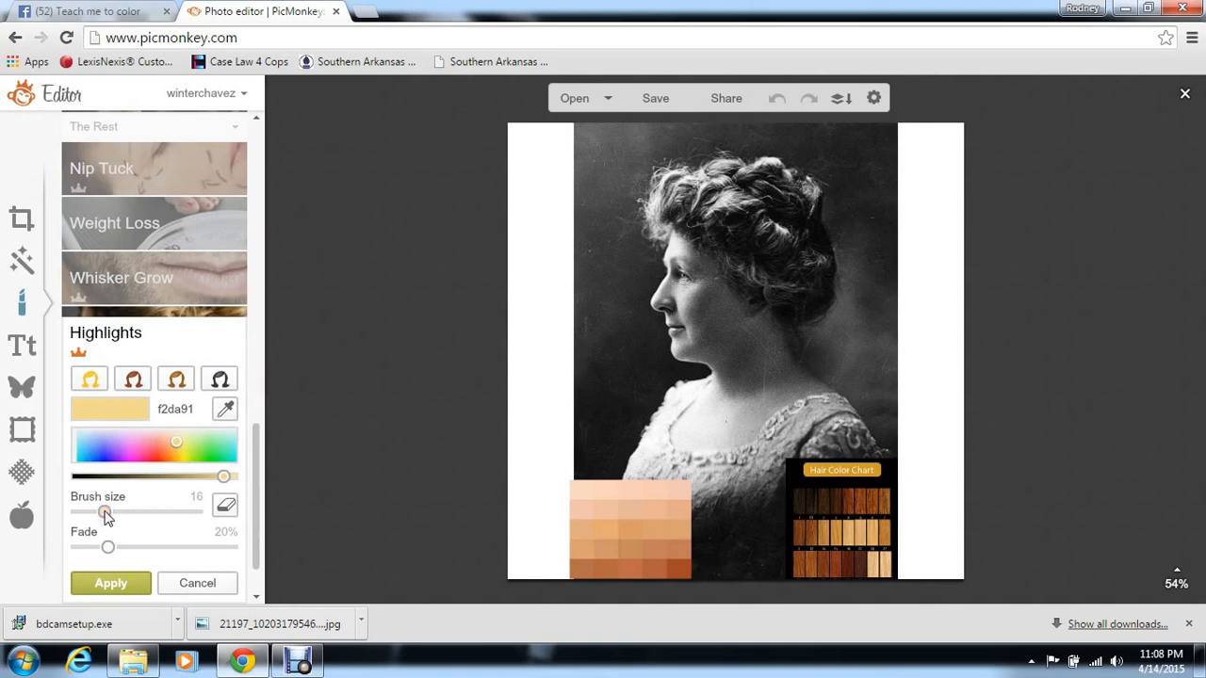
left_click(230, 411)
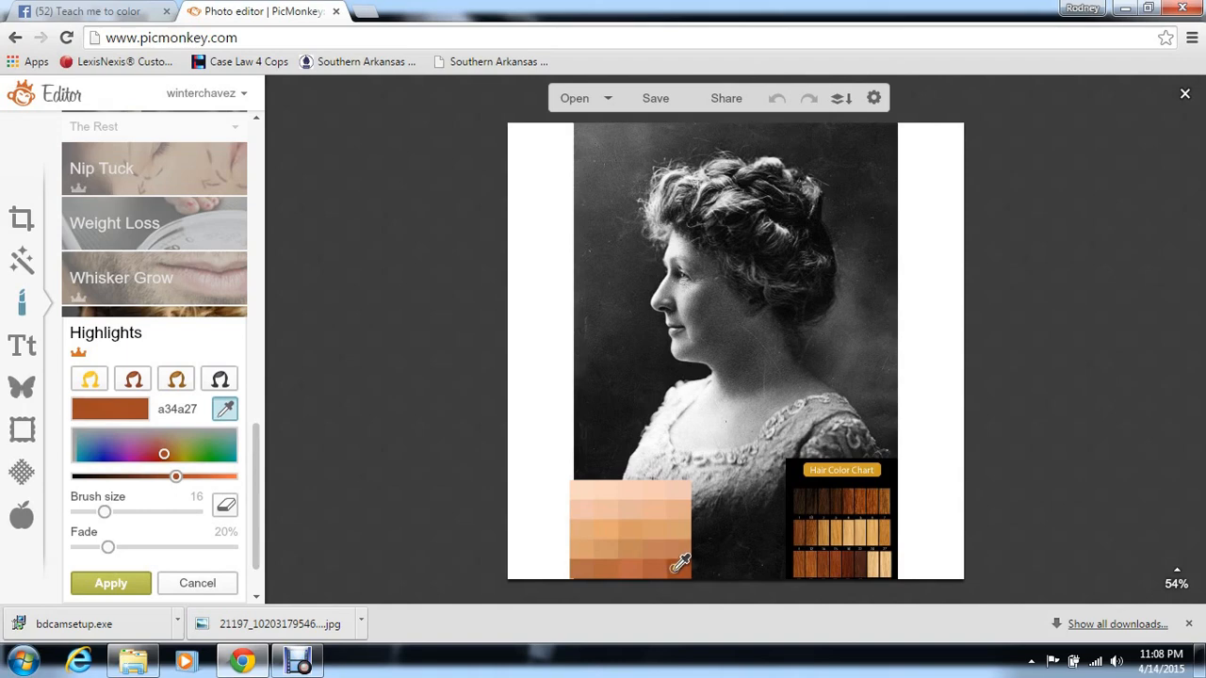
left_click(673, 569)
Paint the woman's cheek, jaw and neck with the a34a27 highlight using brush size 54.
left_click(1168, 585)
left_click_drag(1176, 524, 1177, 514)
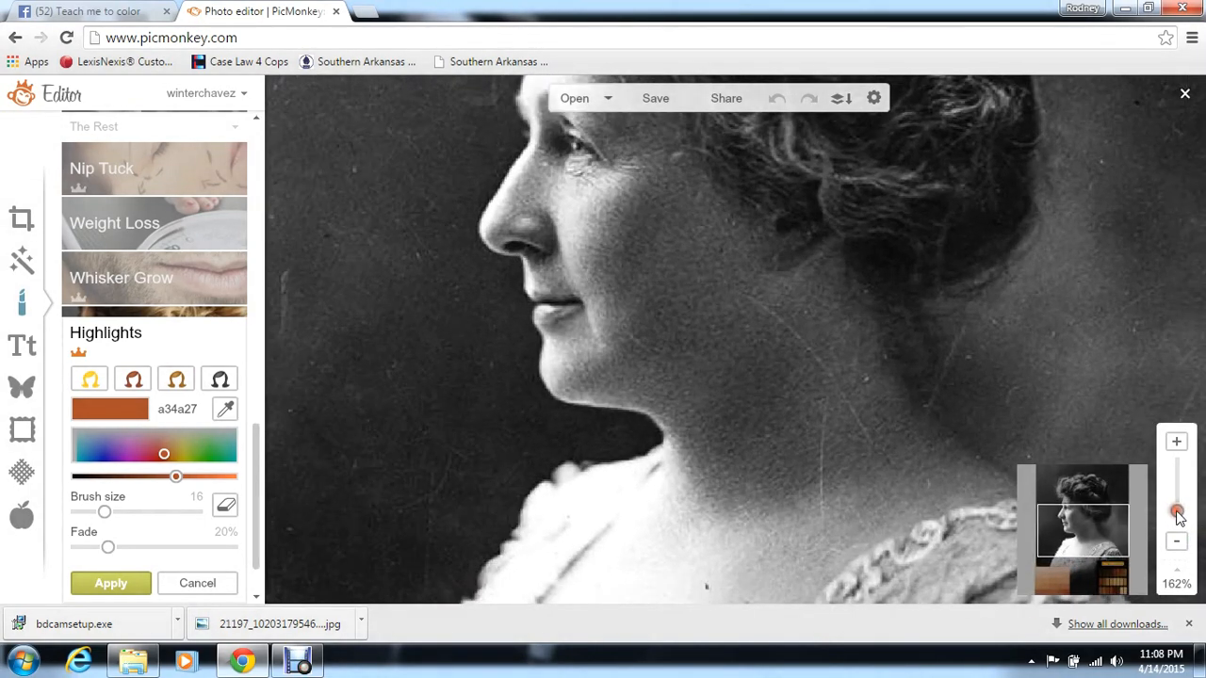
left_click(136, 511)
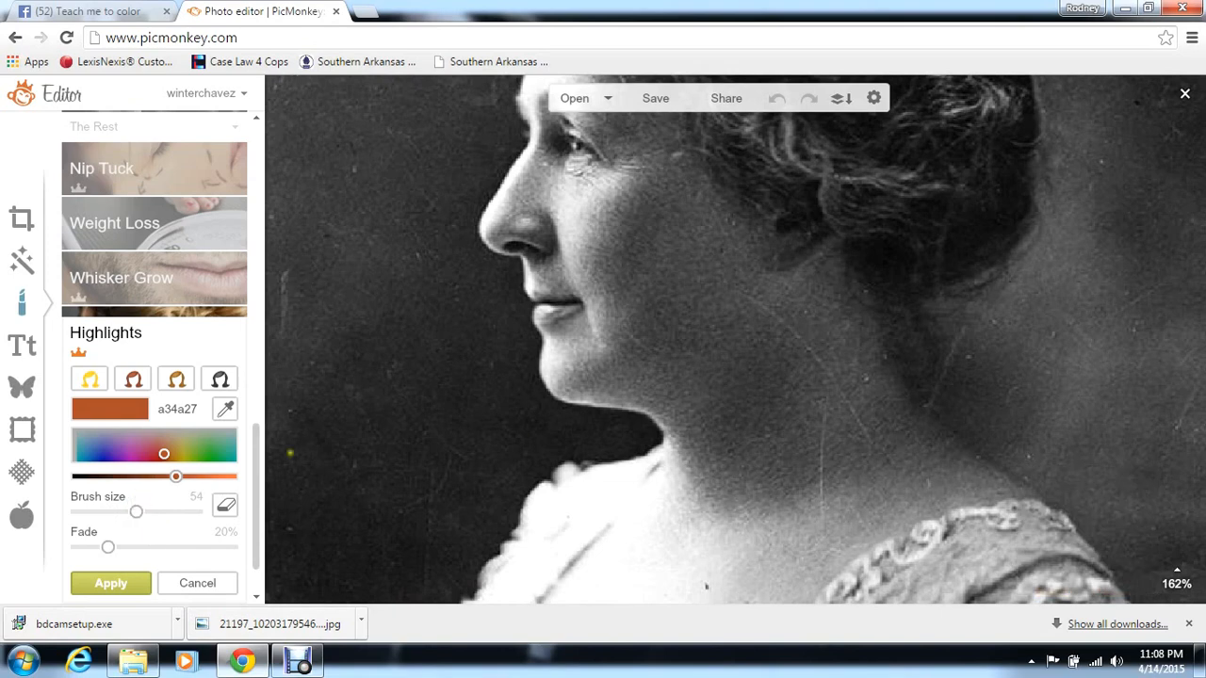
mouse_move(708, 450)
left_mouse_down()
mouse_move(654, 328)
mouse_move(647, 281)
mouse_move(582, 218)
mouse_move(647, 196)
mouse_move(676, 209)
mouse_move(775, 336)
mouse_move(794, 306)
mouse_move(826, 305)
mouse_move(897, 454)
mouse_move(934, 473)
mouse_move(780, 560)
mouse_move(719, 472)
mouse_move(702, 292)
mouse_move(829, 456)
mouse_move(817, 402)
mouse_move(802, 388)
mouse_move(766, 465)
mouse_move(766, 490)
mouse_move(799, 480)
mouse_move(777, 482)
mouse_move(805, 495)
left_mouse_up()
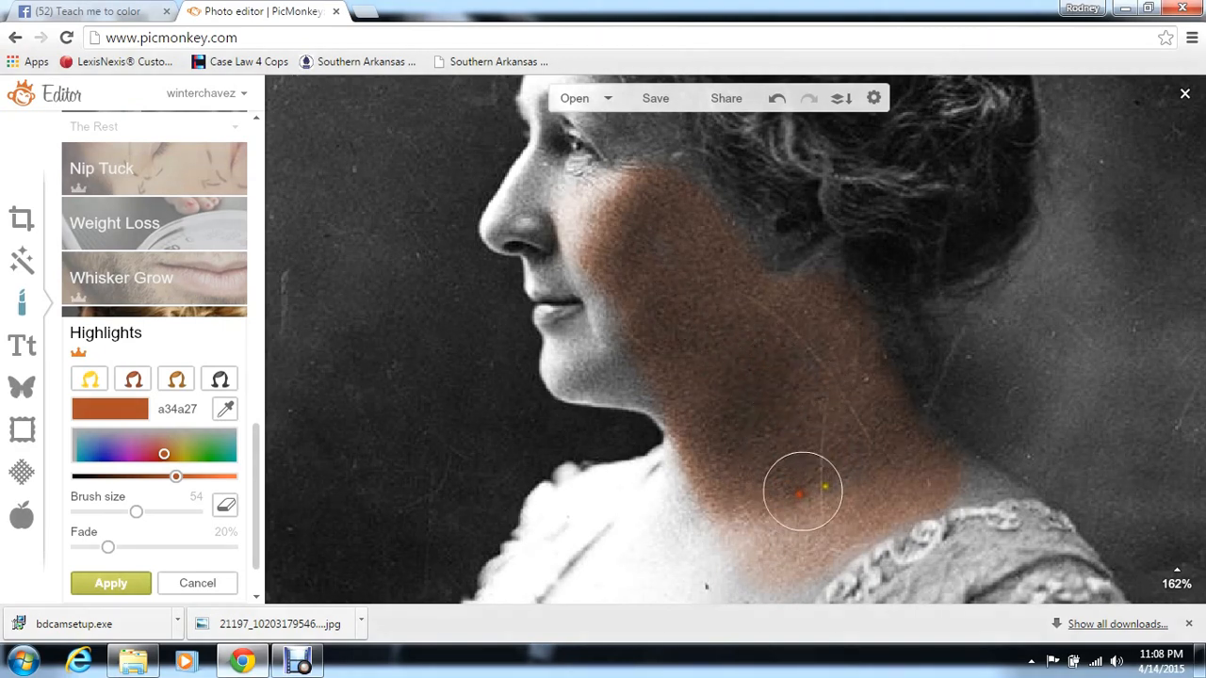
Paint the chest and shoulder skin down to the neckline, using brush size 18 for the narrow shoulder edge.
mouse_move(1180, 577)
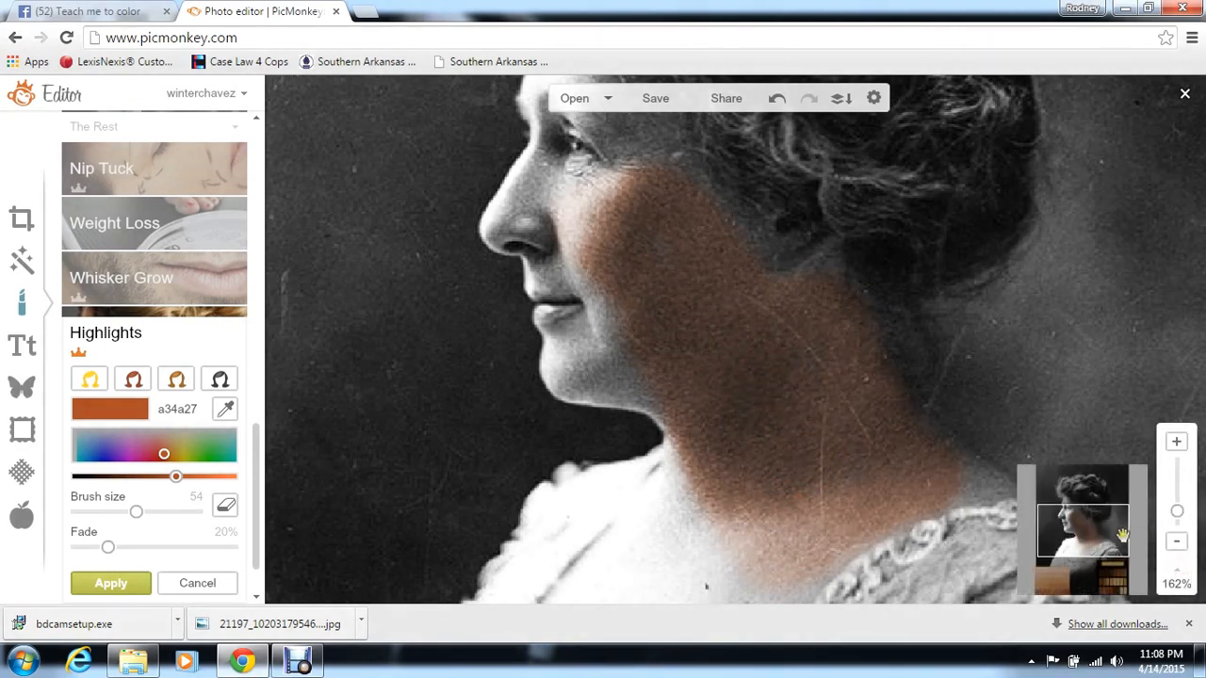
left_click_drag(1123, 535, 1117, 548)
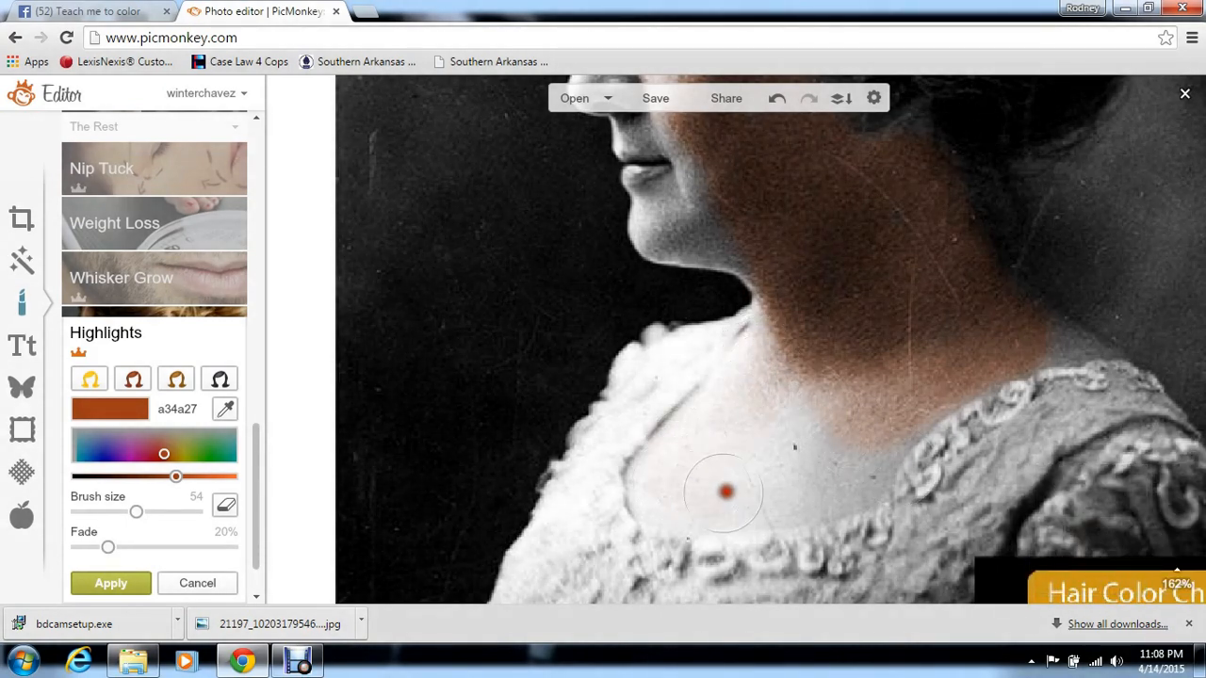
mouse_move(725, 492)
left_mouse_down()
mouse_move(819, 447)
mouse_move(854, 450)
mouse_move(853, 463)
mouse_move(800, 484)
mouse_move(877, 456)
mouse_move(931, 370)
mouse_move(1044, 331)
mouse_move(1065, 342)
left_mouse_up()
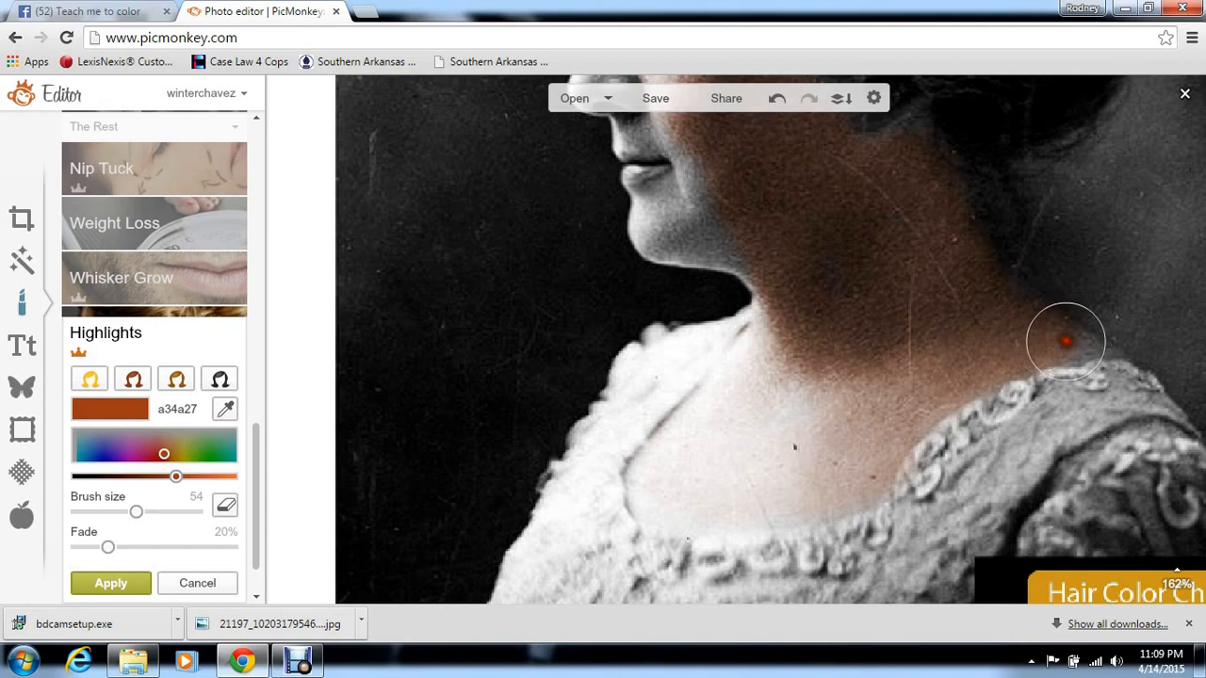
left_click(107, 514)
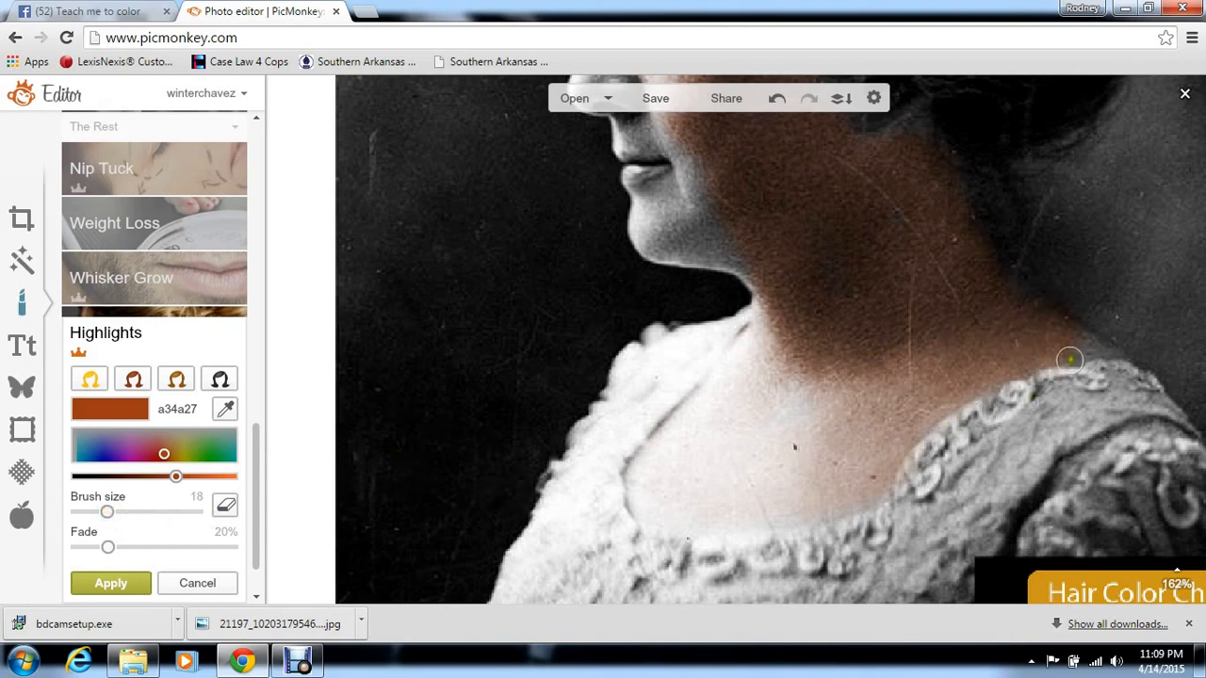
mouse_move(1099, 351)
left_mouse_down()
mouse_move(1085, 345)
mouse_move(1110, 352)
left_mouse_up()
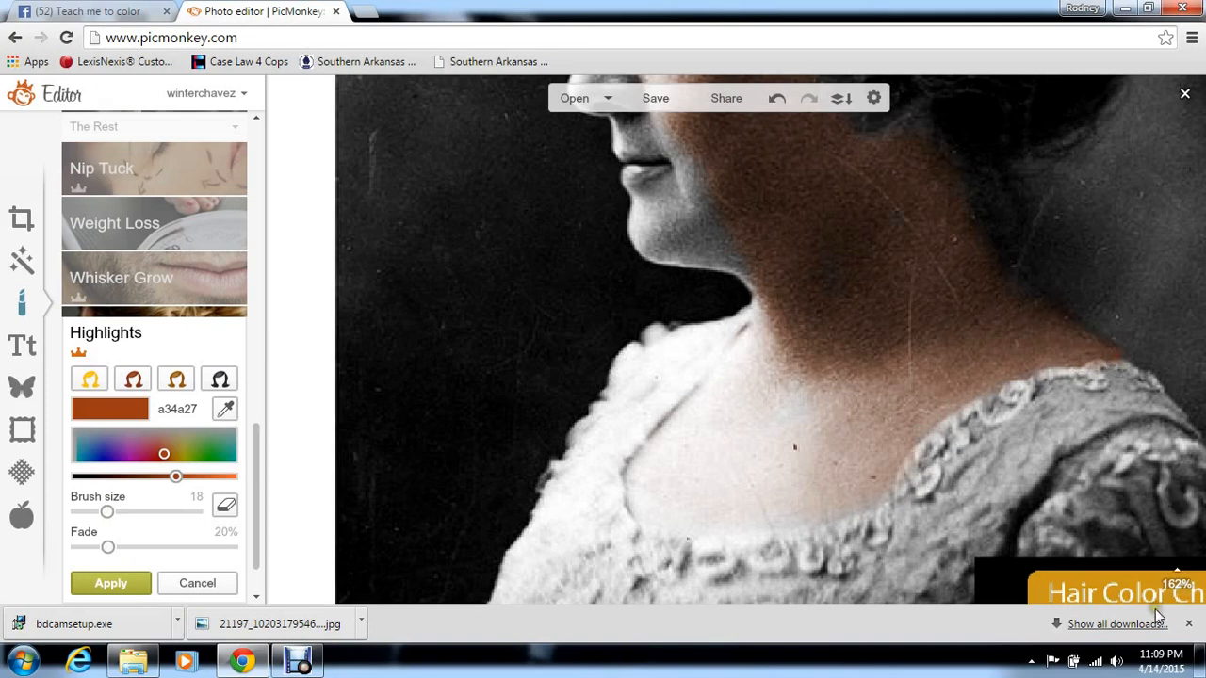
Paint the rest of the face from ear to forehead, nose and chin with brush size 35, refining the brow and forehead edge at size 18.
mouse_move(1176, 580)
left_click_drag(1106, 555, 1092, 522)
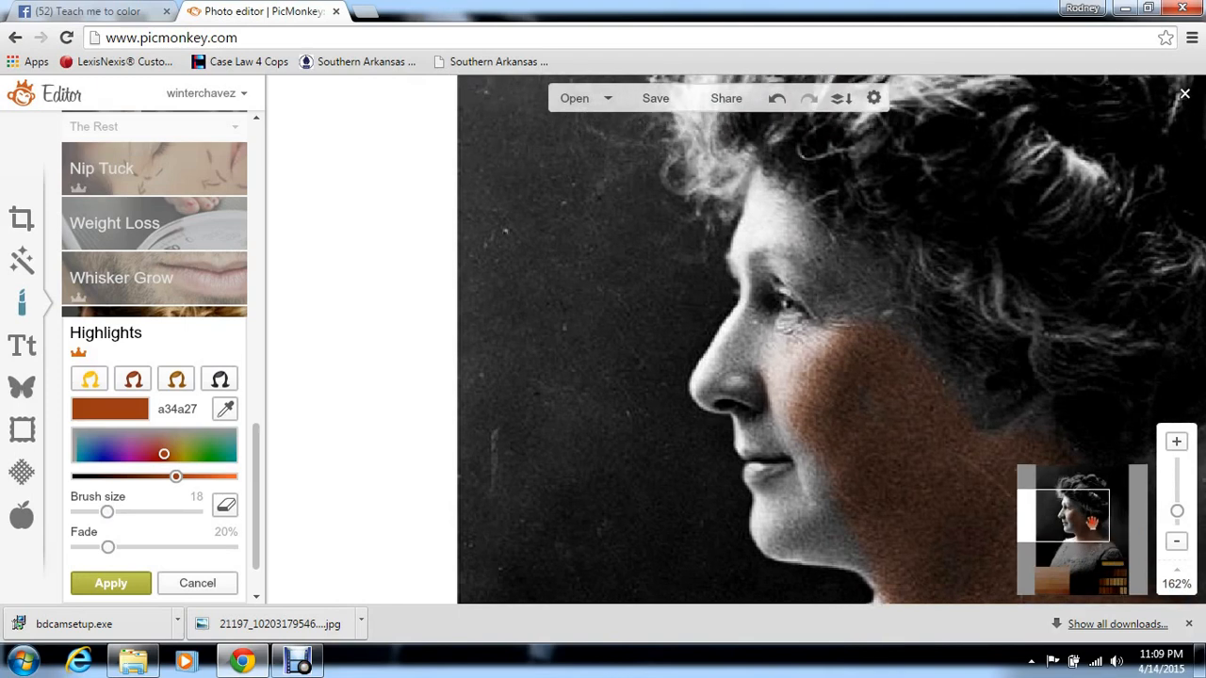
left_click(122, 516)
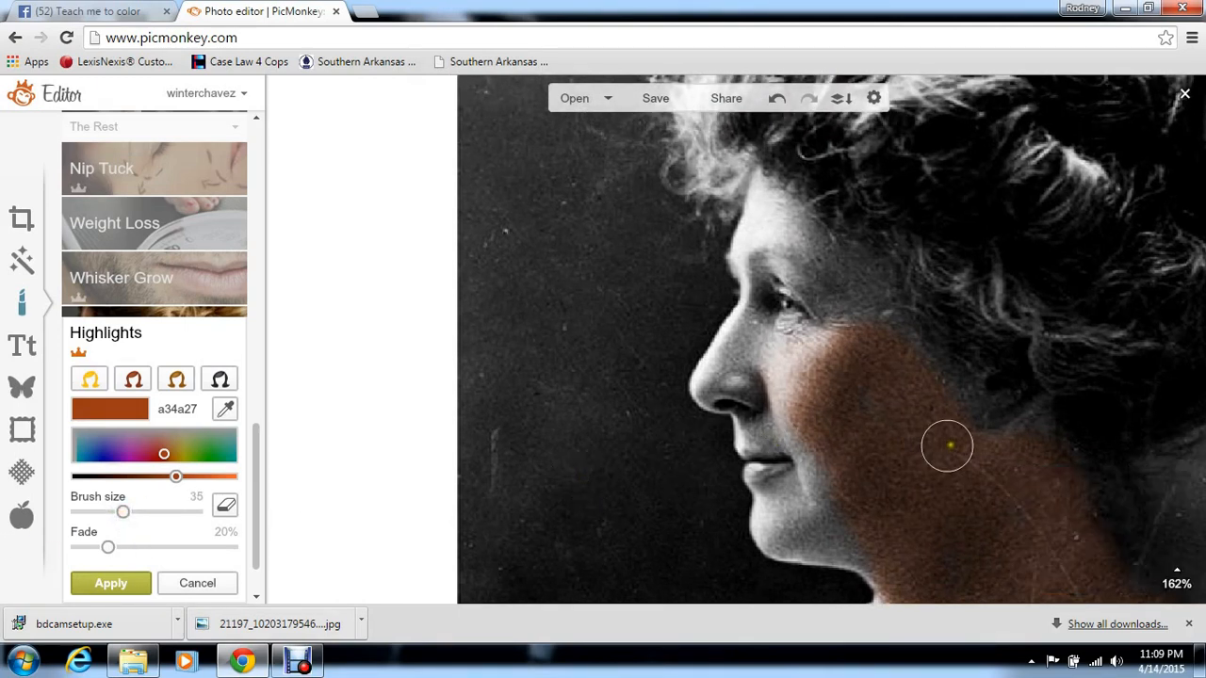
mouse_move(1021, 420)
left_mouse_down()
mouse_move(963, 424)
mouse_move(907, 363)
mouse_move(875, 292)
mouse_move(778, 226)
mouse_move(770, 197)
mouse_move(754, 259)
mouse_move(808, 273)
mouse_move(839, 321)
mouse_move(812, 335)
mouse_move(758, 328)
mouse_move(715, 381)
mouse_move(772, 405)
mouse_move(758, 439)
mouse_move(805, 433)
mouse_move(800, 492)
mouse_move(778, 504)
mouse_move(780, 523)
mouse_move(821, 519)
mouse_move(856, 555)
mouse_move(821, 511)
mouse_move(802, 538)
mouse_move(781, 533)
mouse_move(806, 520)
mouse_move(814, 489)
mouse_move(779, 477)
mouse_move(762, 450)
mouse_move(771, 482)
left_mouse_up()
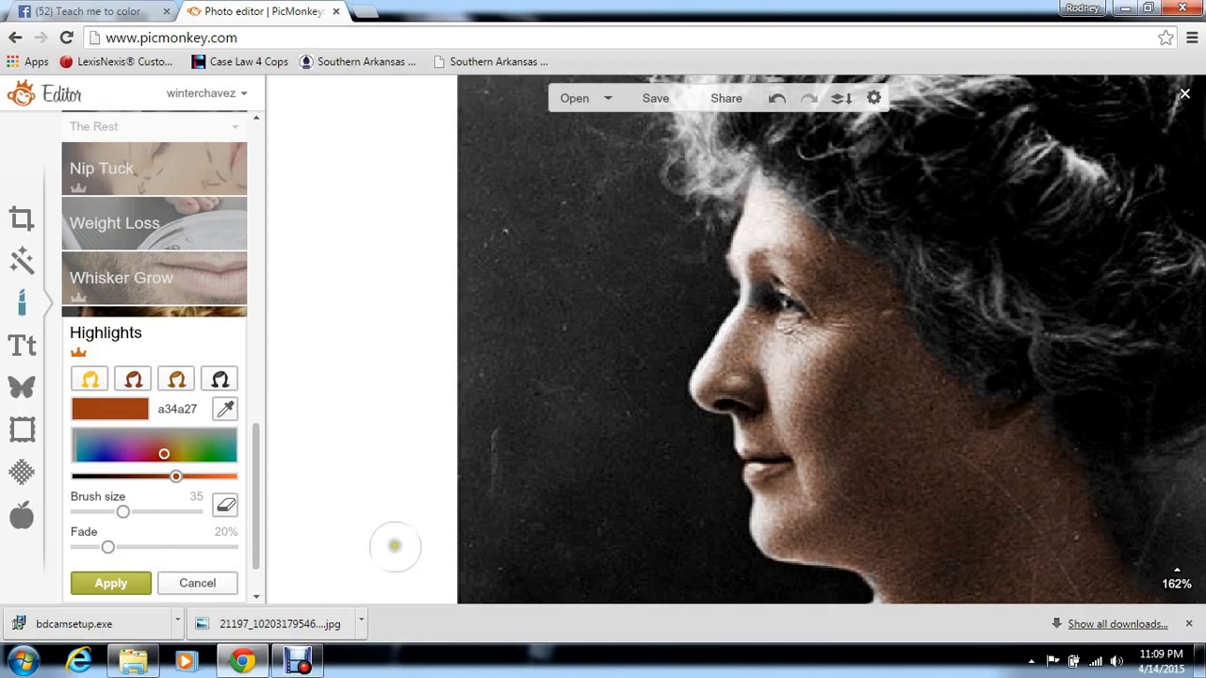
left_click(108, 514)
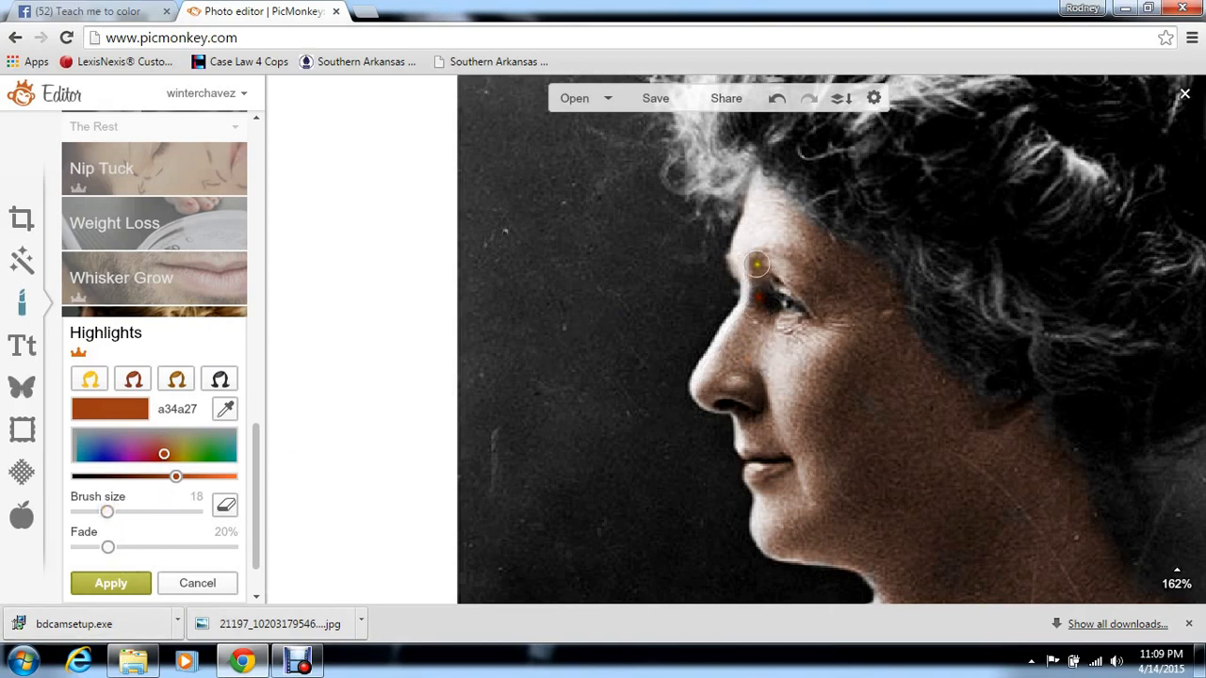
mouse_move(757, 264)
left_mouse_down()
mouse_move(754, 301)
mouse_move(760, 175)
left_mouse_up()
Fill the unpainted skin along the nape, the front of the neck, the dress neckline and under the chin with brush size 18.
left_click(1183, 579)
left_click_drag(1104, 535, 1126, 549)
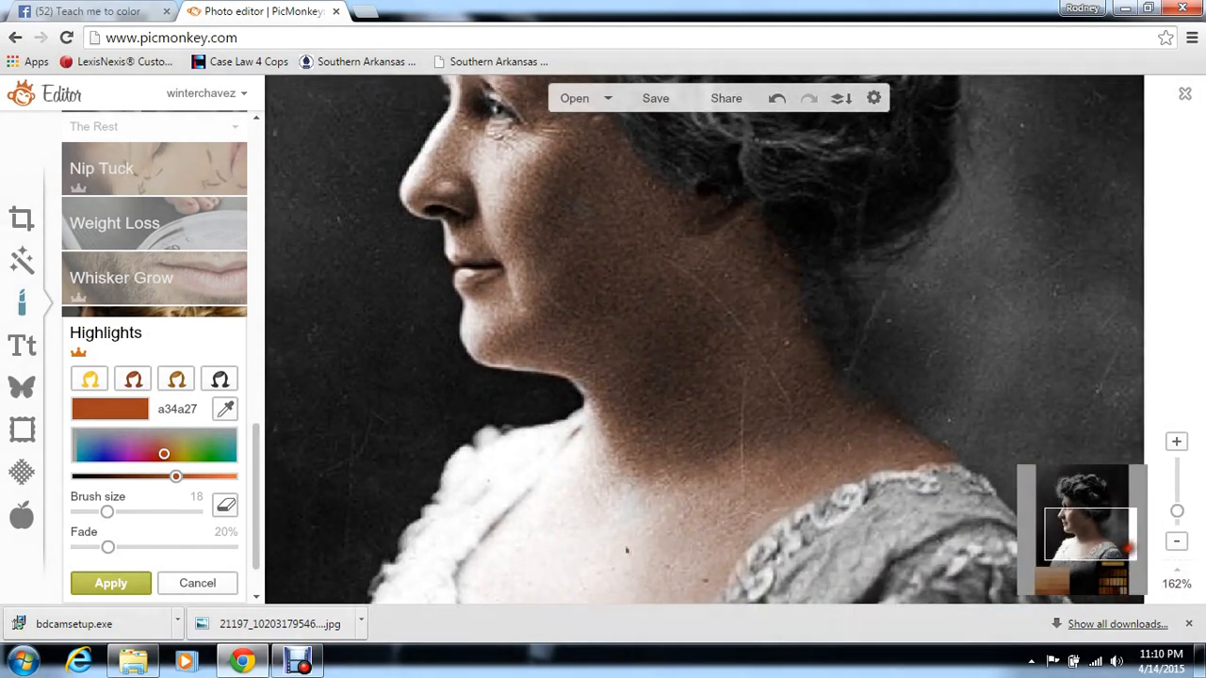
left_click(838, 359)
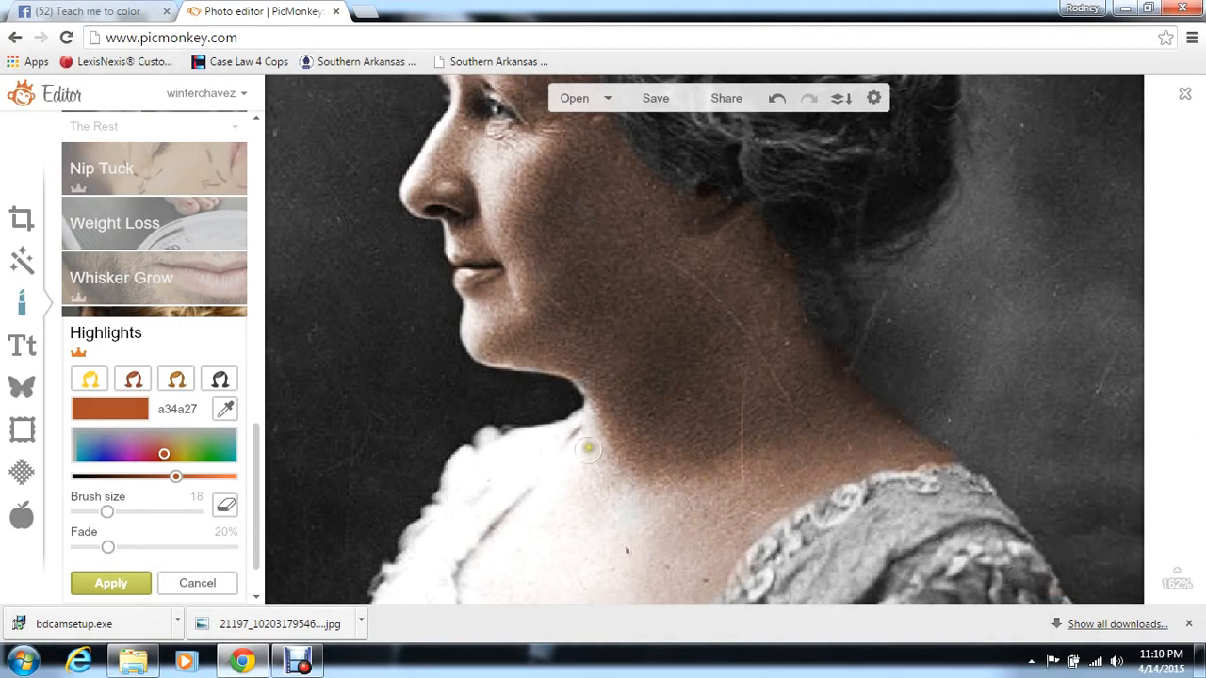
mouse_move(583, 444)
left_mouse_down()
mouse_move(554, 493)
mouse_move(506, 521)
mouse_move(466, 577)
left_mouse_up()
left_click_drag(586, 380, 617, 430)
left_click_drag(544, 359, 516, 358)
Change the skin highlight color to c37e58 sampled from the skin palette, lower the fade and apply the highlights.
left_click(1177, 540)
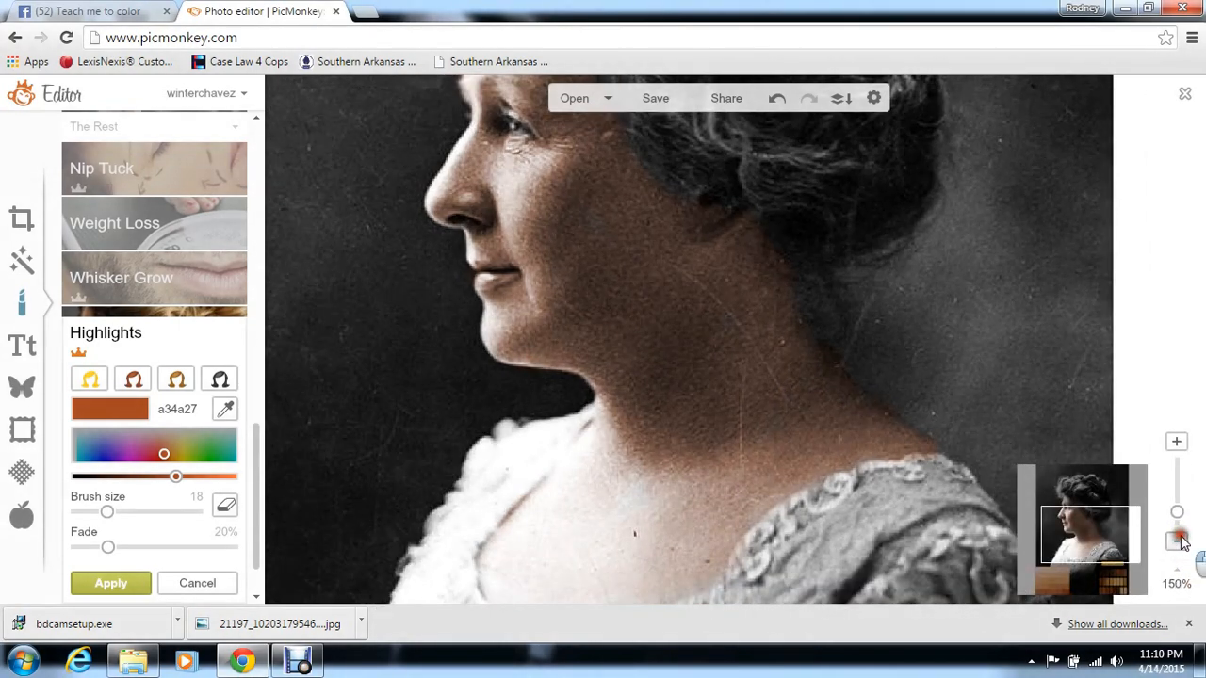
left_click(1178, 540)
left_click(1178, 540)
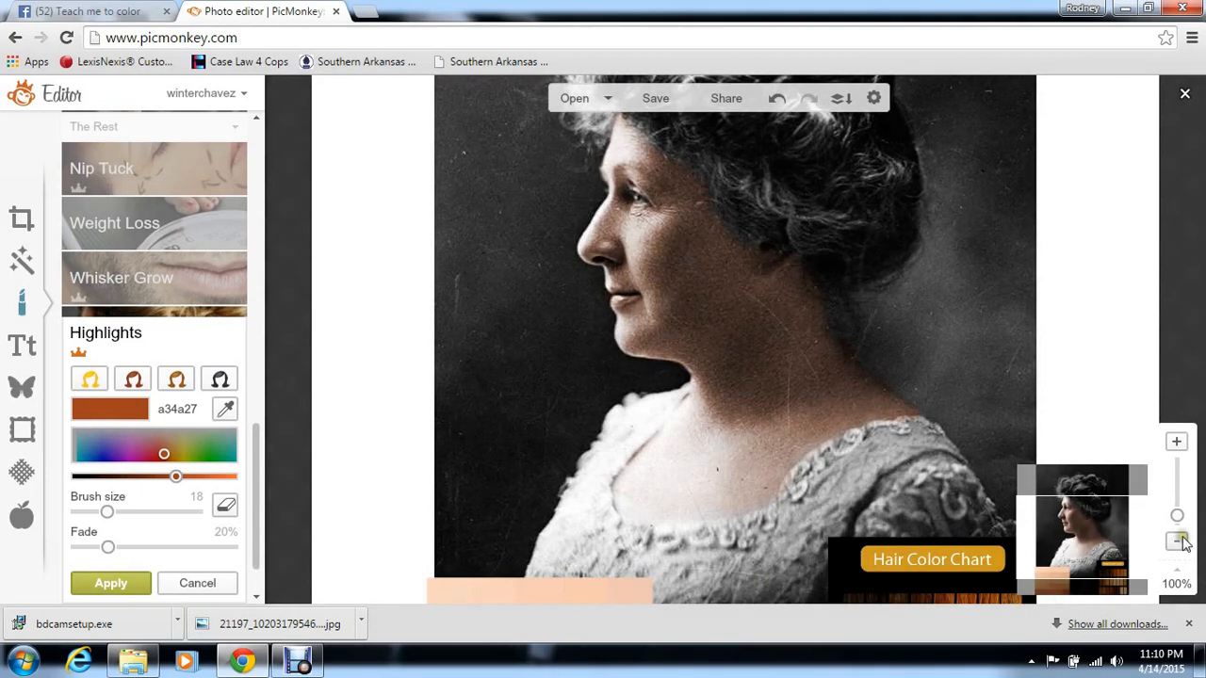
left_click(1178, 540)
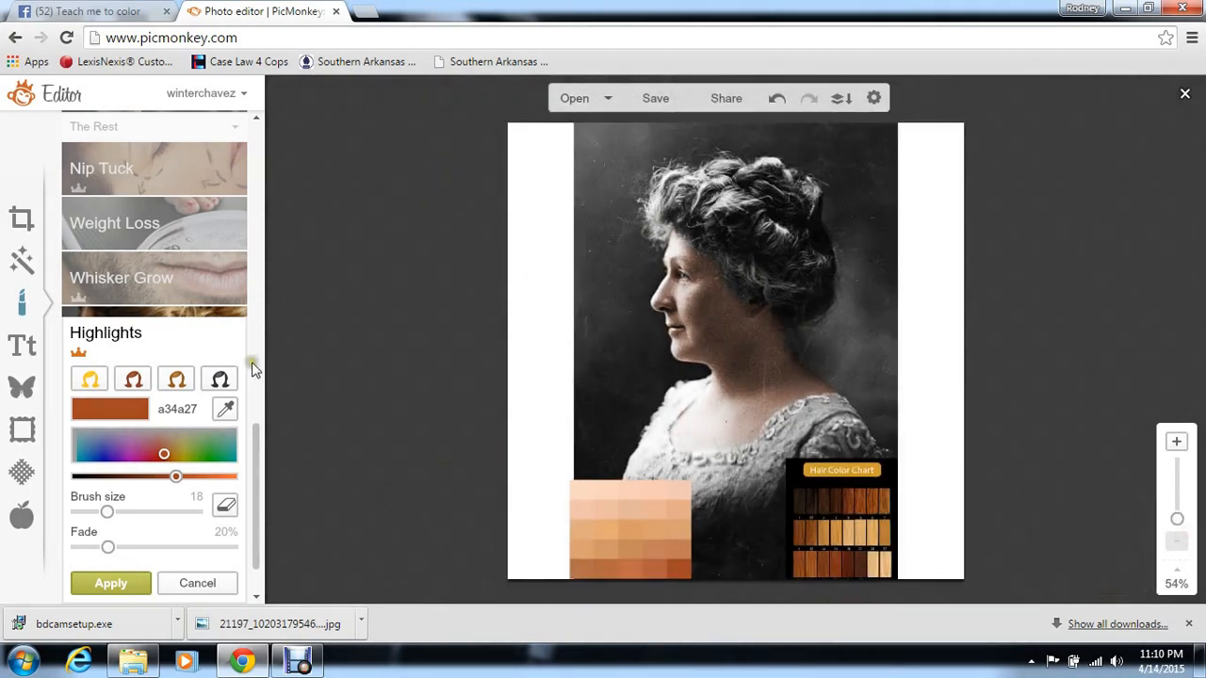
left_click(227, 409)
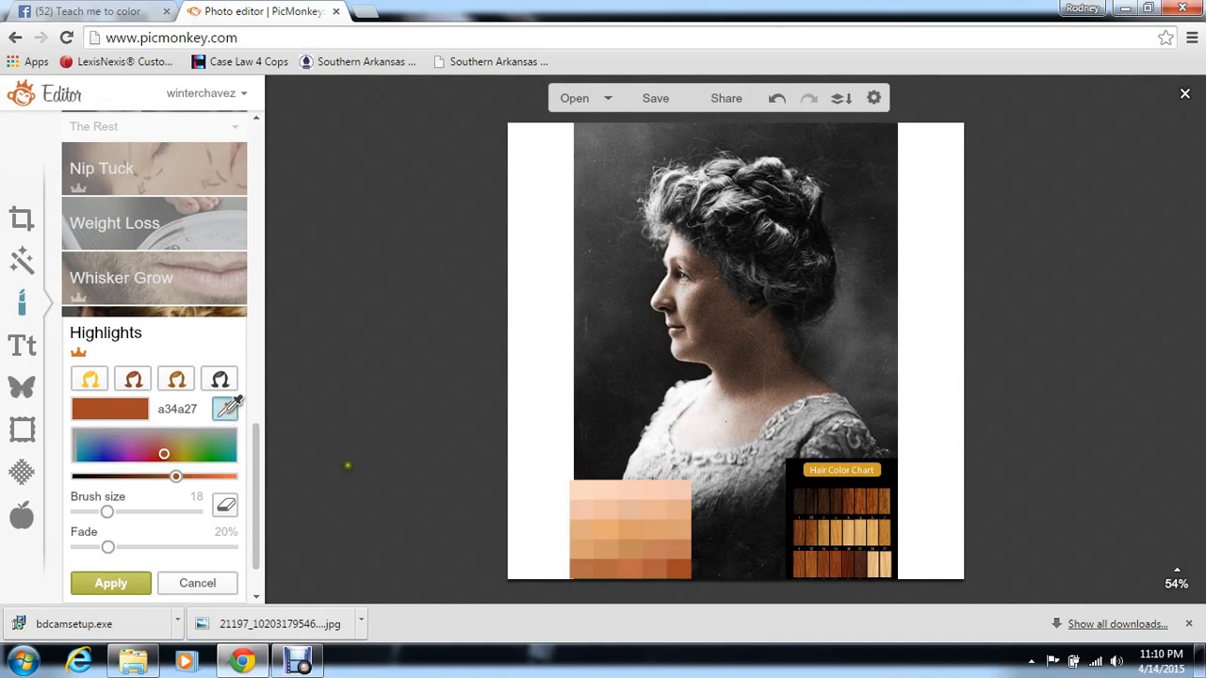
left_click(348, 466)
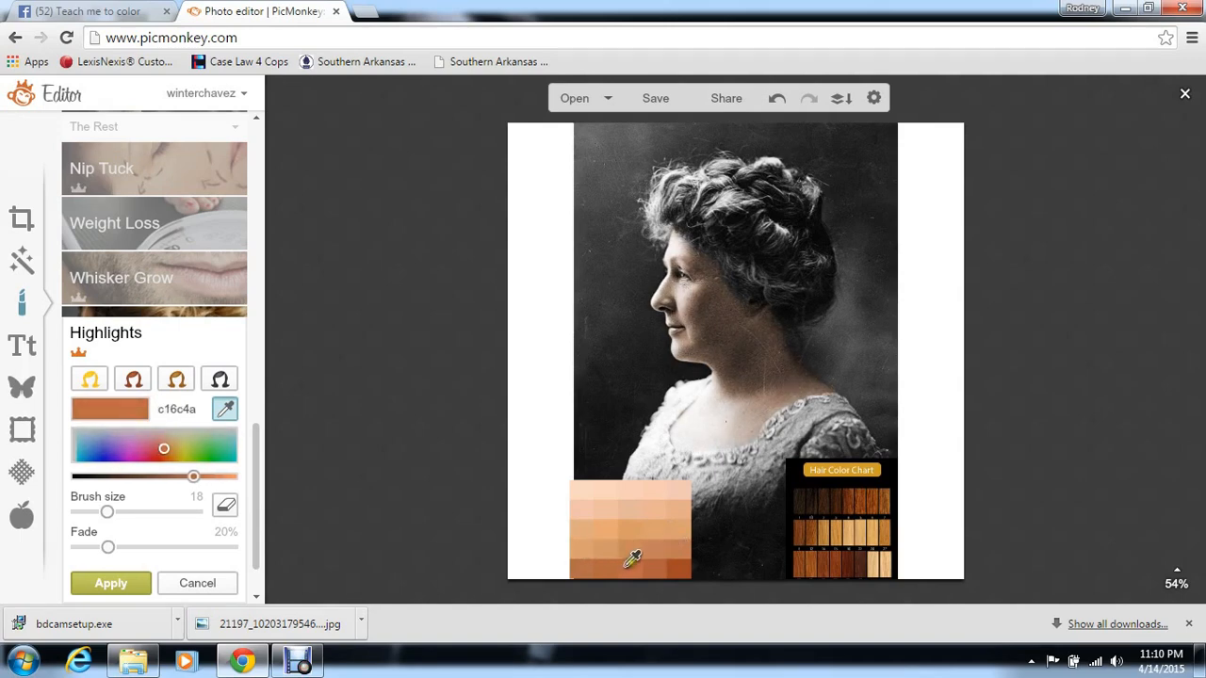
left_click(680, 546)
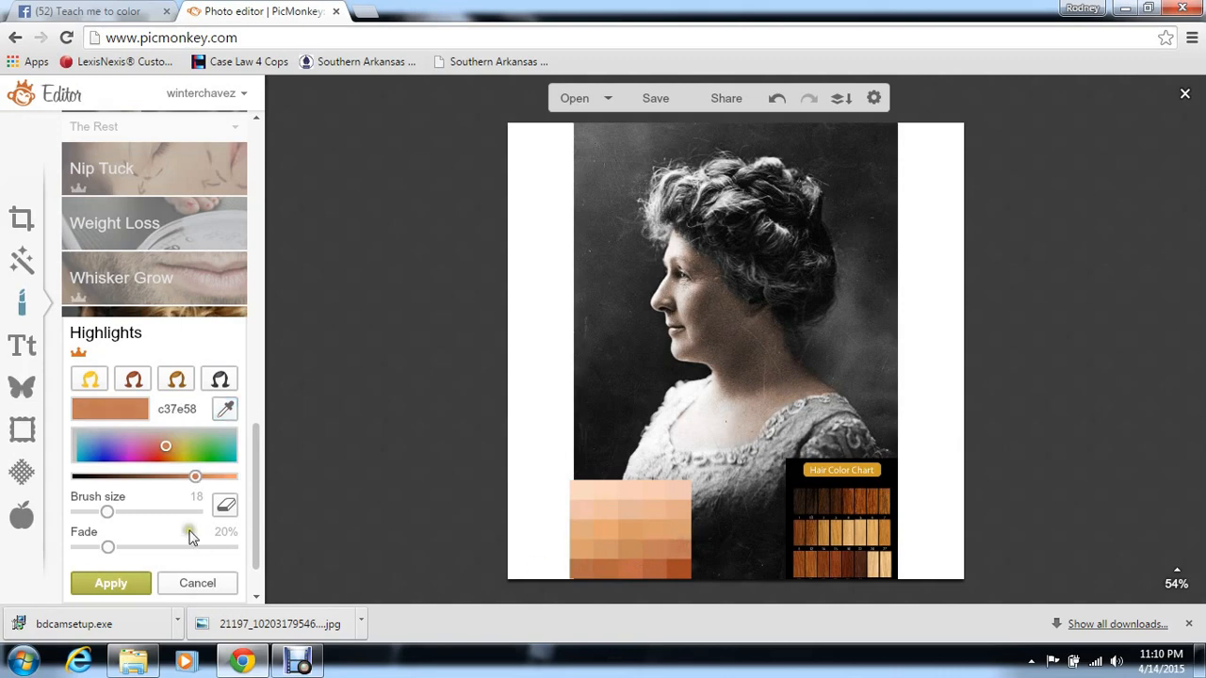
left_click_drag(111, 550, 58, 560)
left_click(126, 582)
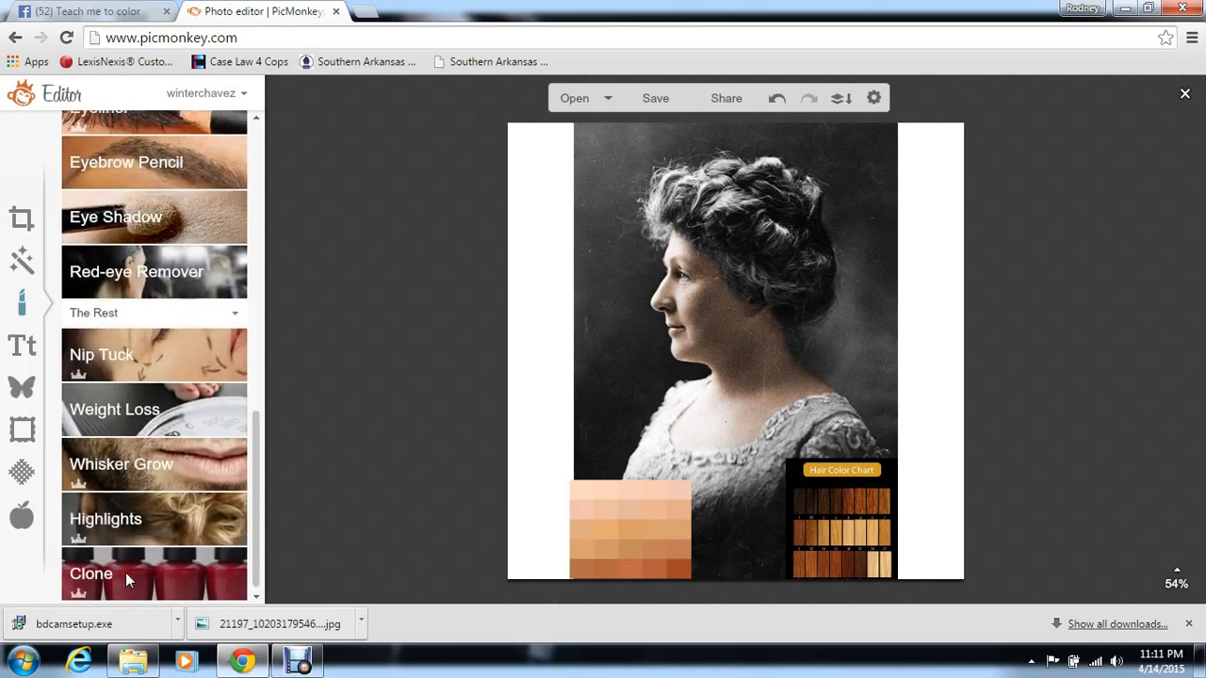
left_click(155, 516)
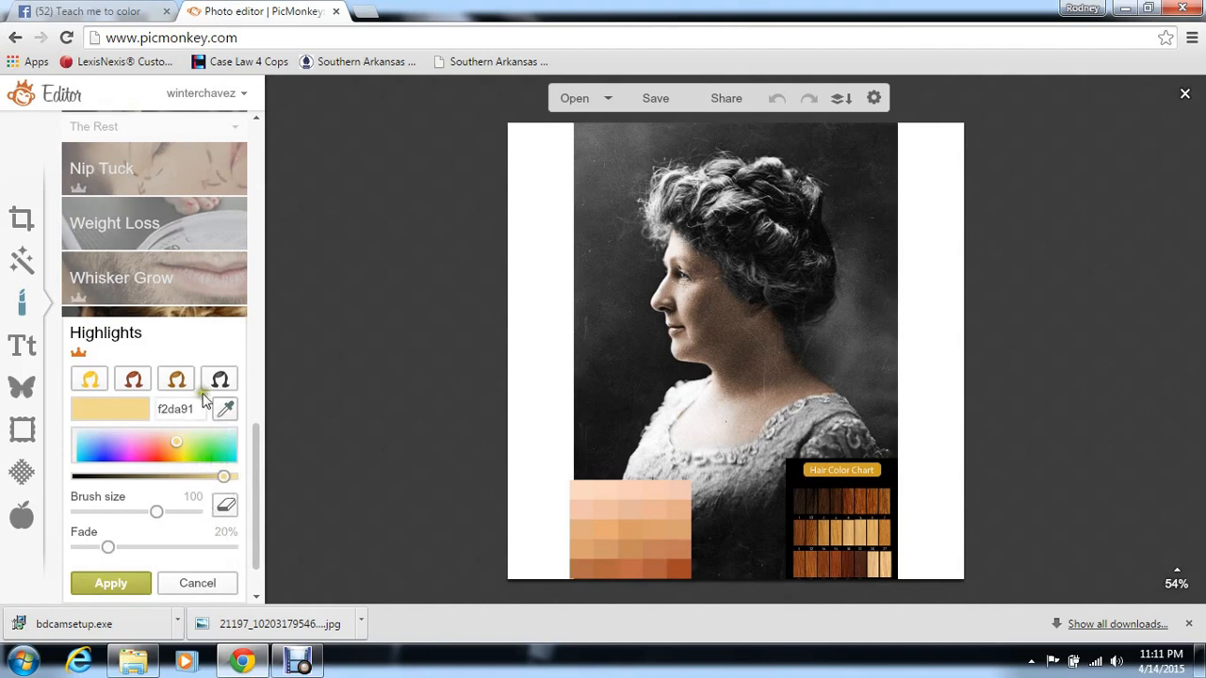
left_click(225, 409)
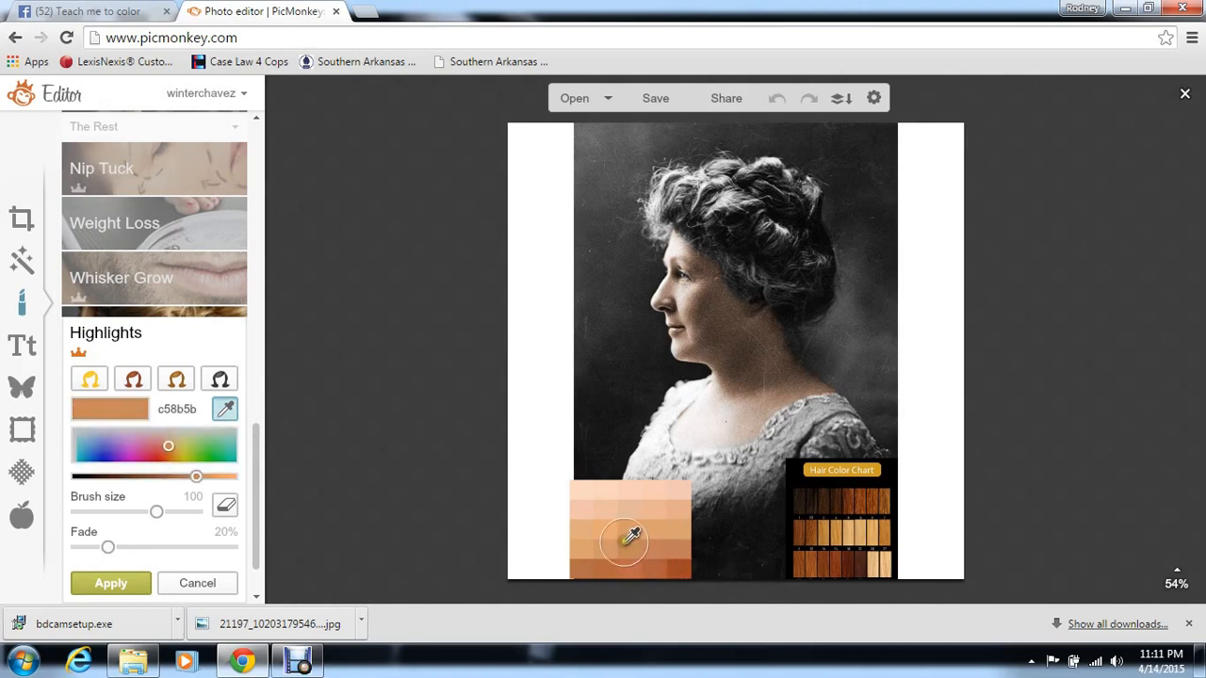
left_click(628, 539)
mouse_move(726, 405)
left_mouse_down()
mouse_move(735, 377)
mouse_move(722, 367)
mouse_move(733, 358)
mouse_move(719, 320)
mouse_move(748, 346)
left_mouse_up()
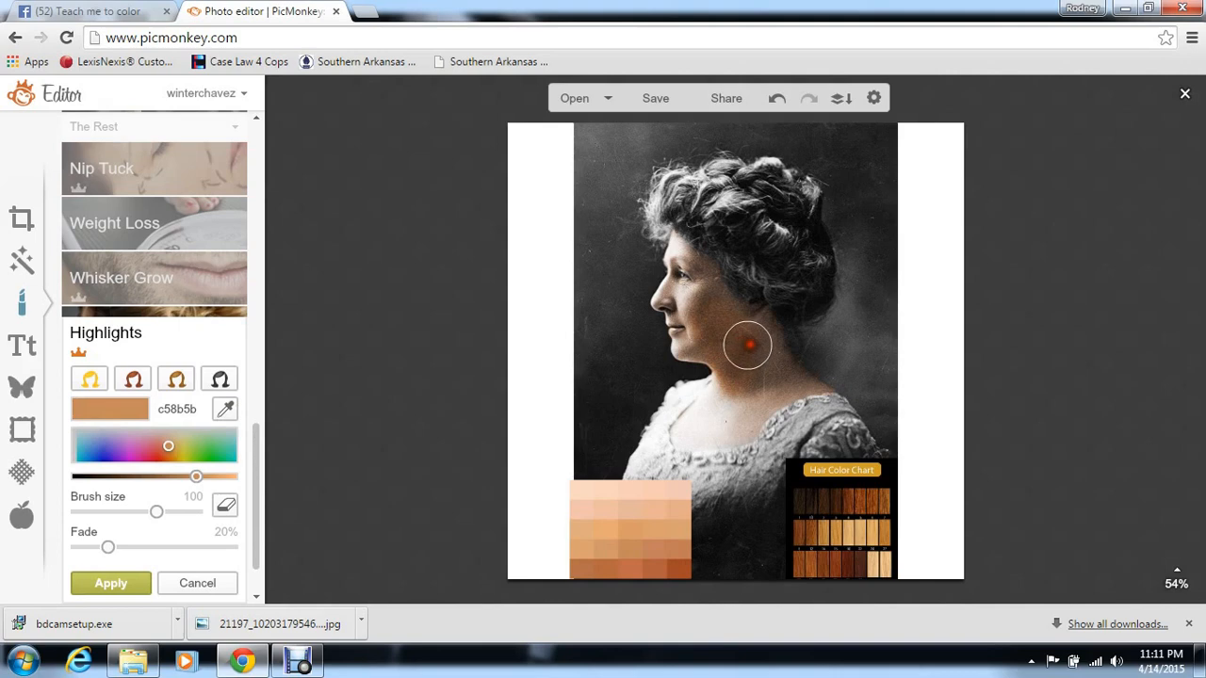
left_click(772, 100)
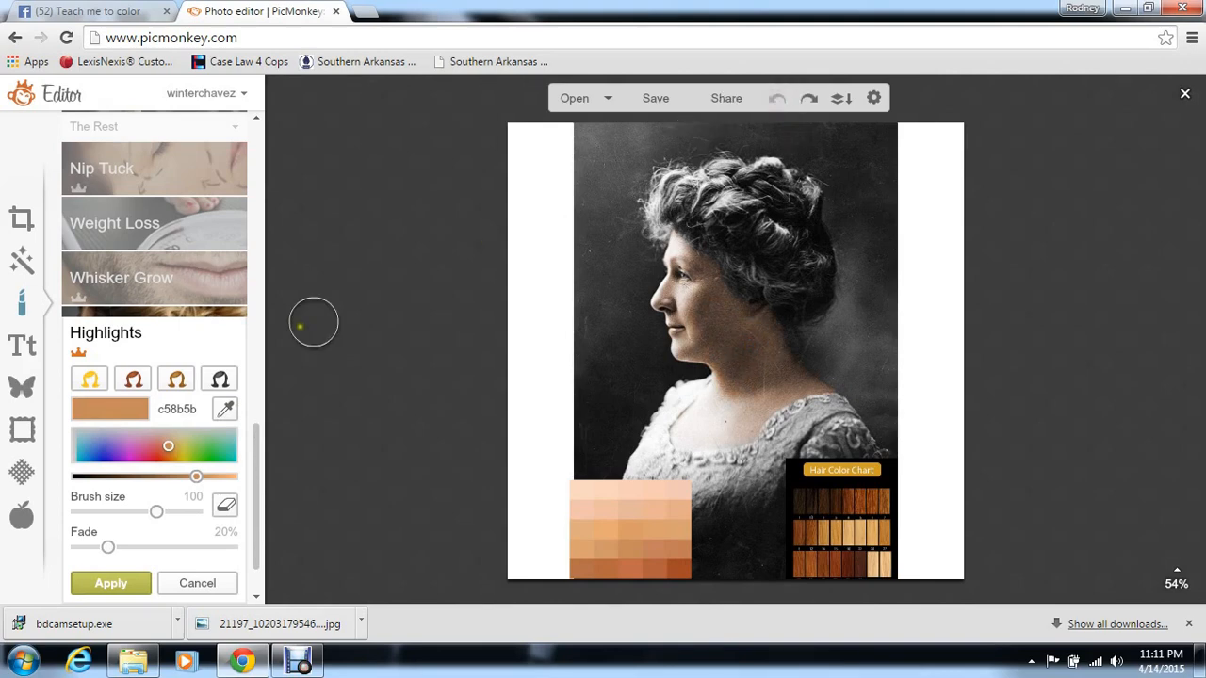
left_click(197, 582)
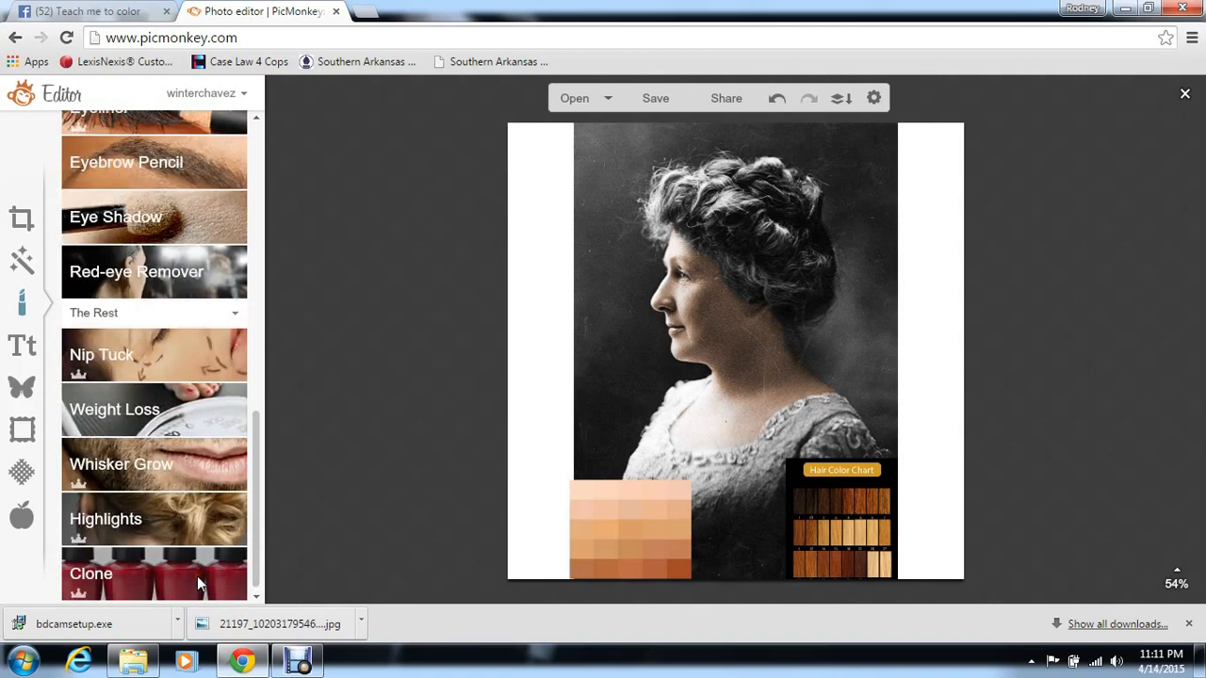
Start a new Highlights touch-up and sample the dark brown 492b1f from the top row of the hair color chart.
left_click(184, 508)
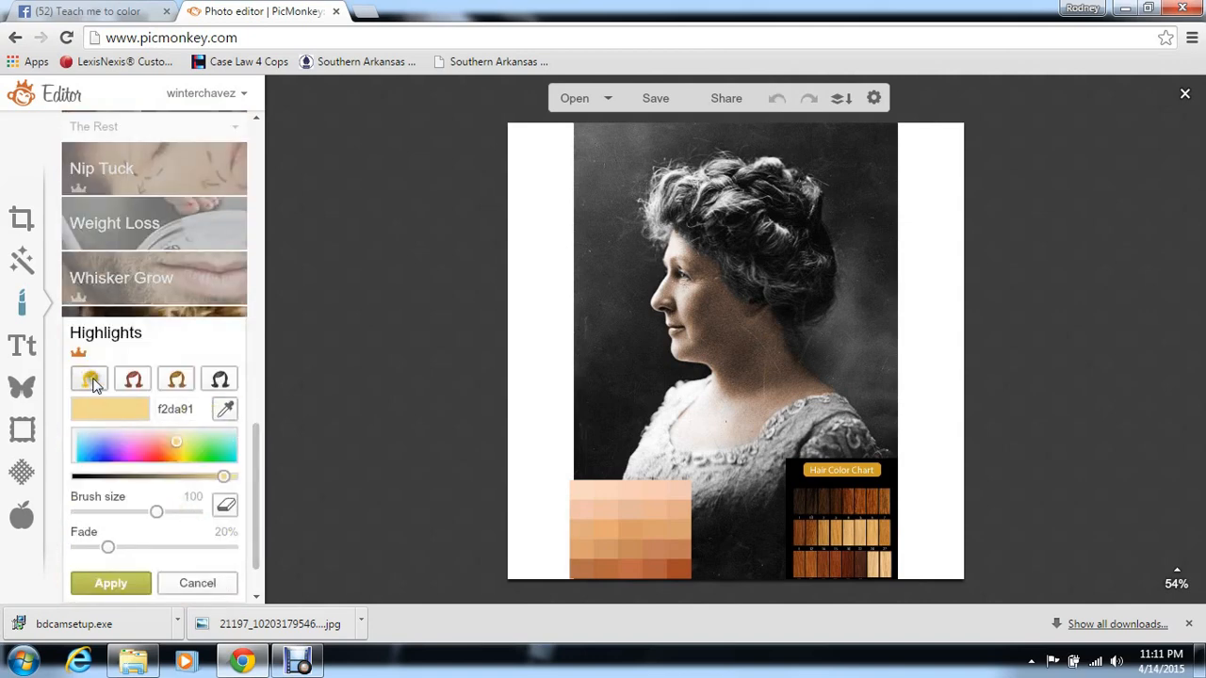
left_click(222, 383)
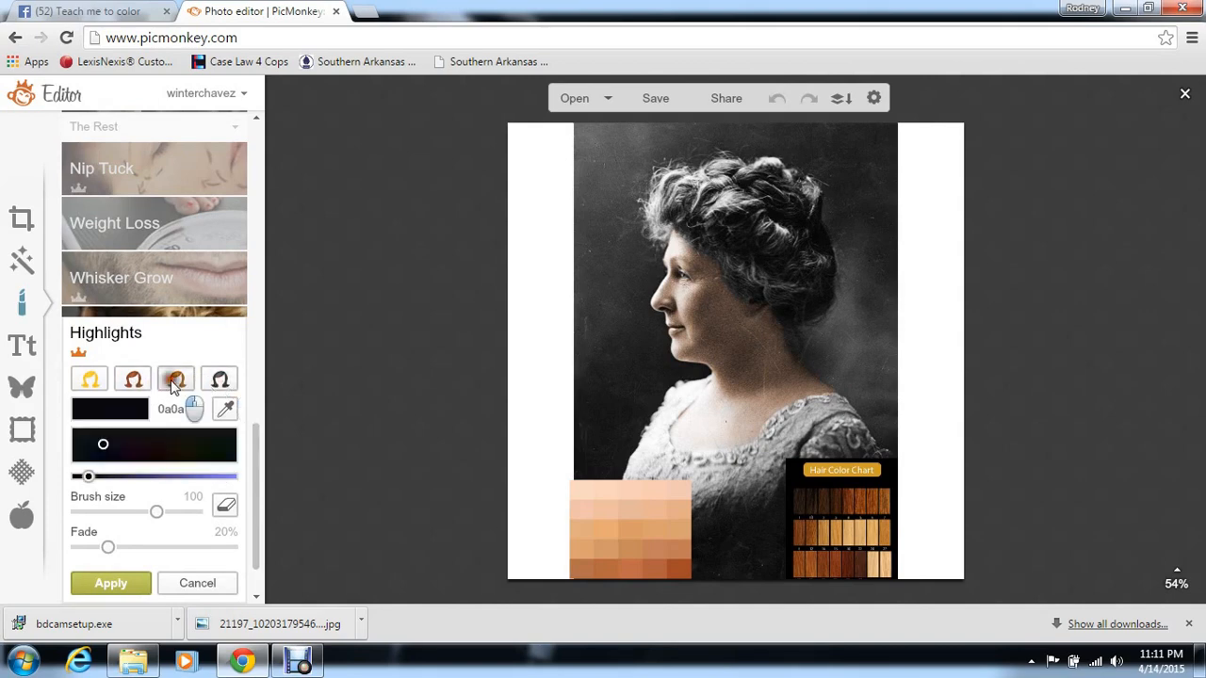
left_click(175, 383)
left_click(132, 382)
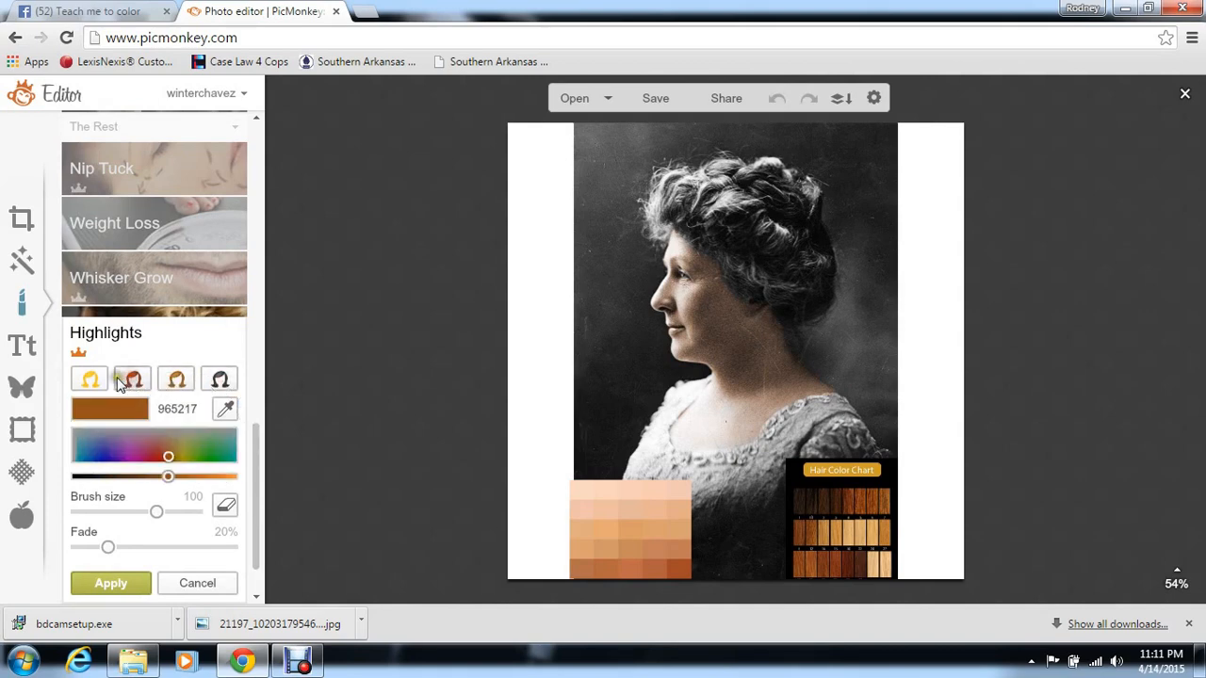
left_click(94, 381)
left_click(229, 411)
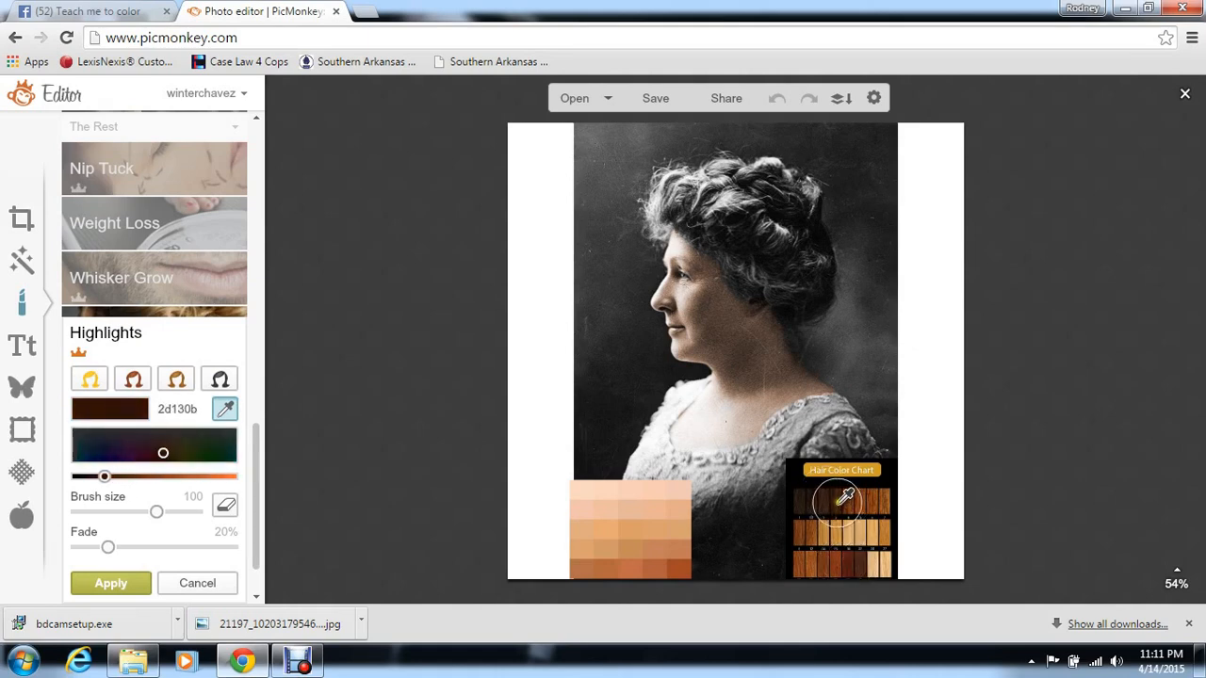
left_click(838, 501)
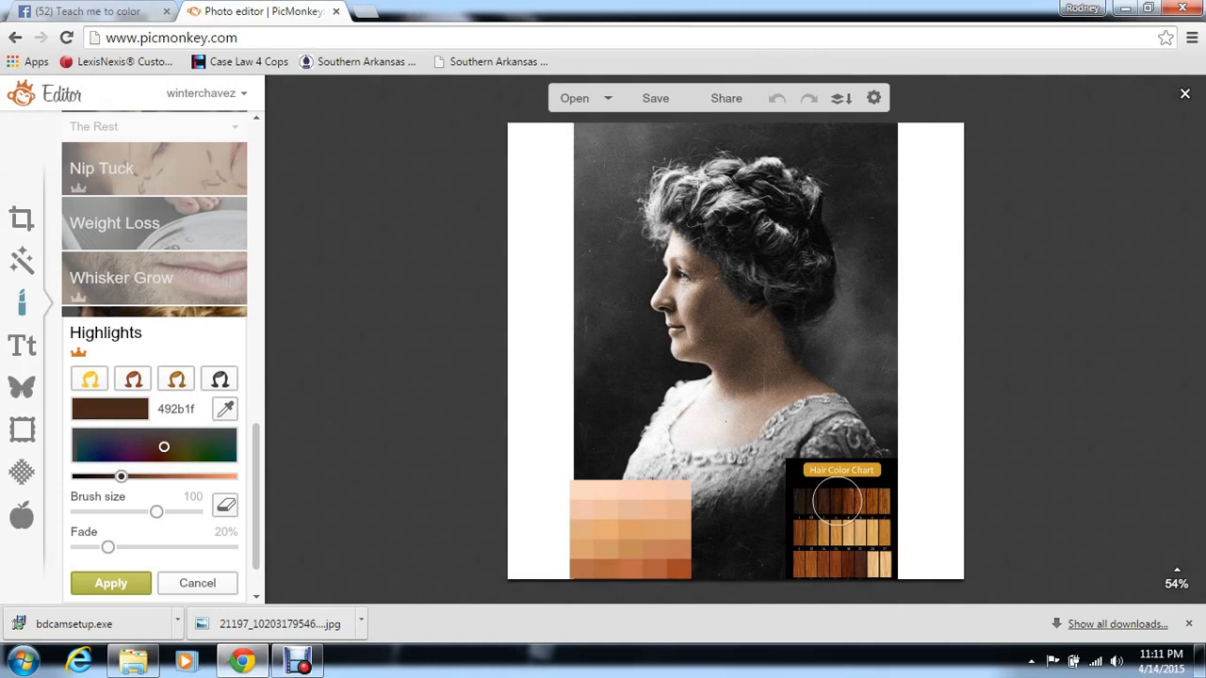
Paint the crown, braids and back of the woman's hair with the 492b1f highlight using brush size 100.
mouse_move(1176, 575)
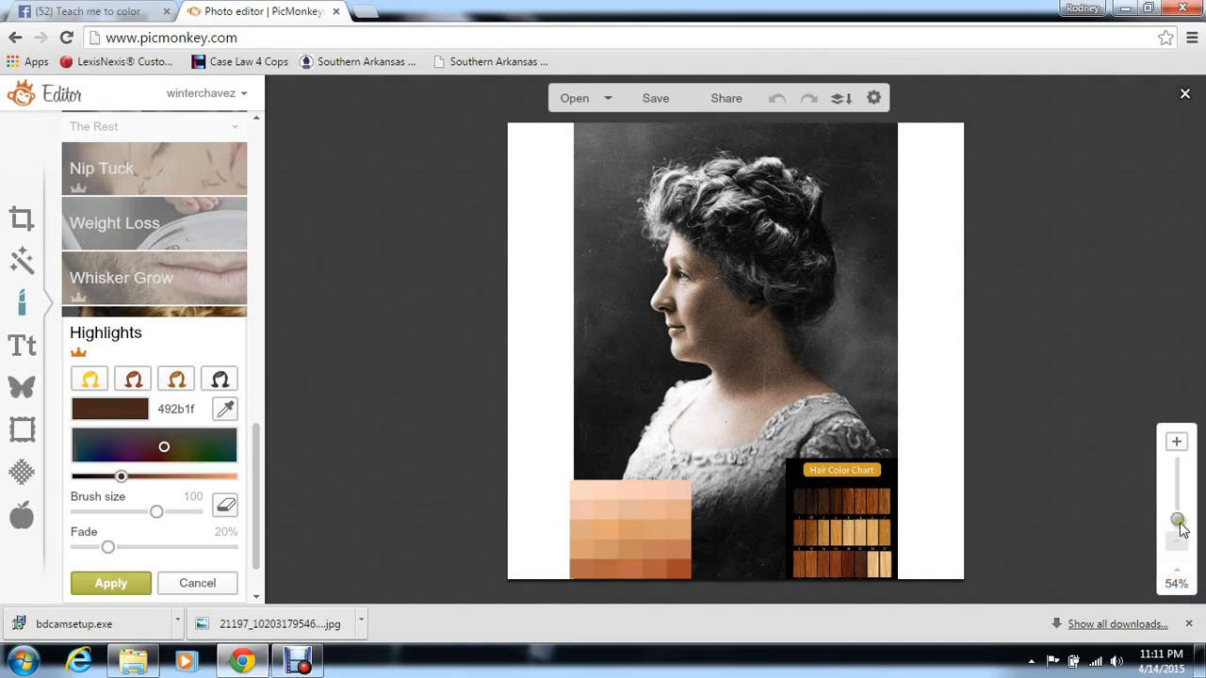
left_click_drag(1182, 525, 1182, 510)
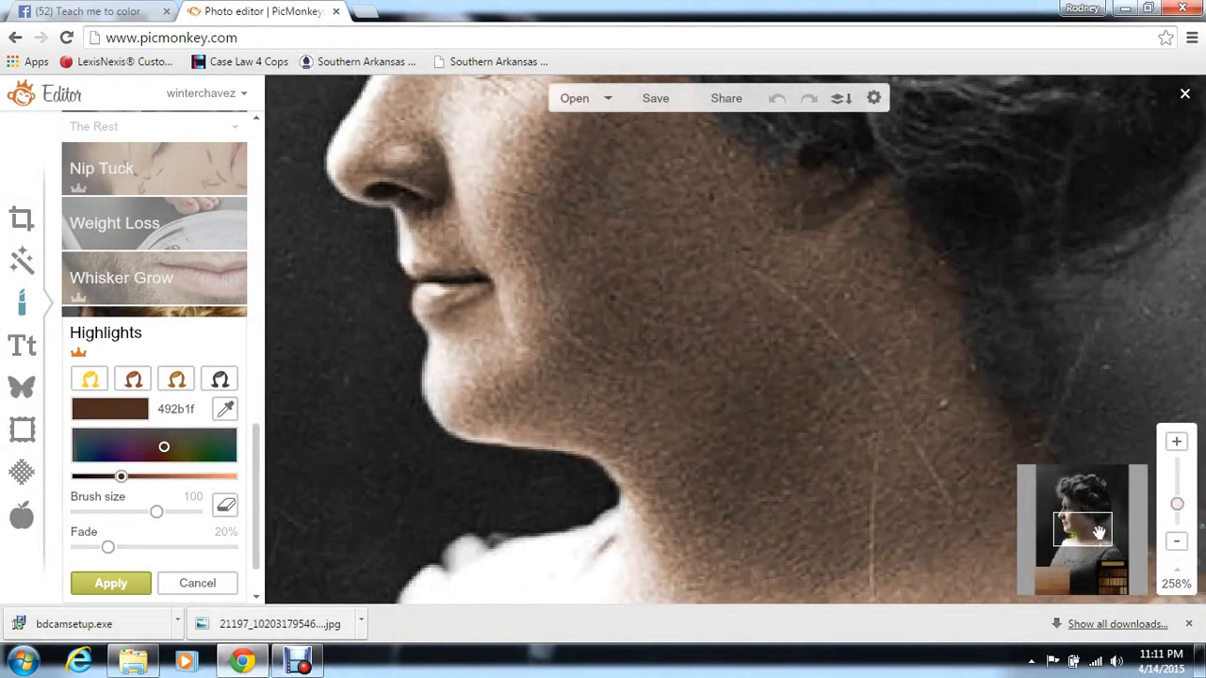
left_click_drag(1063, 533, 1075, 503)
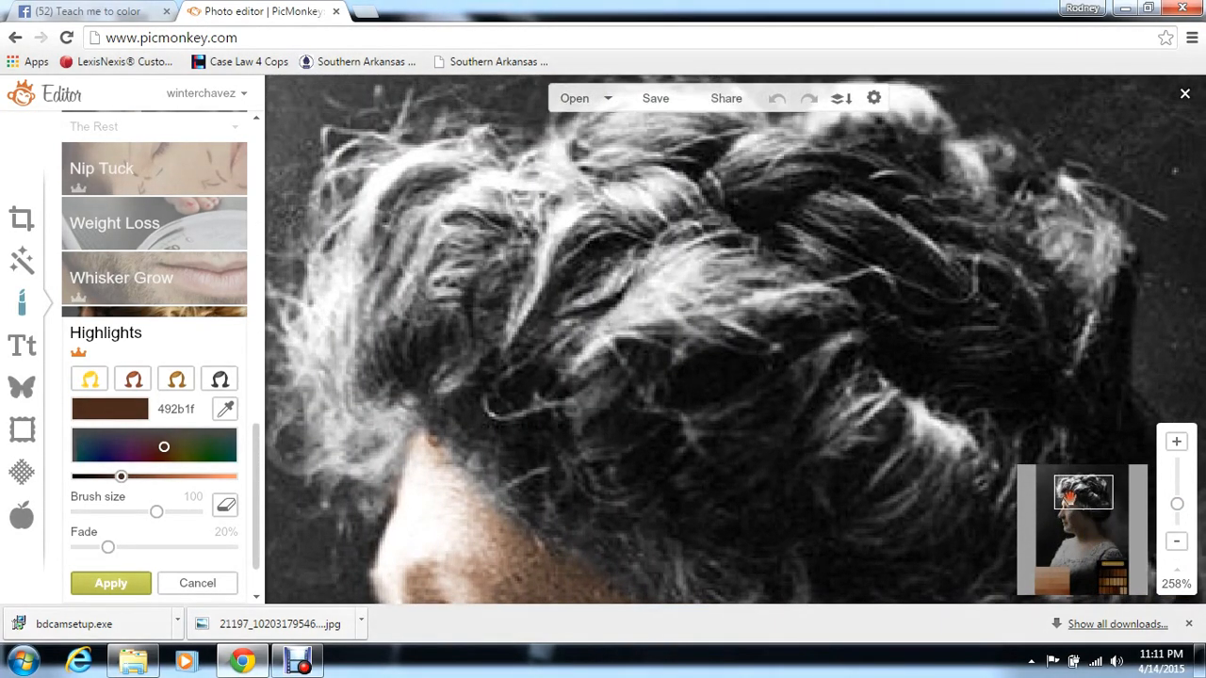
mouse_move(702, 348)
left_mouse_down()
mouse_move(544, 319)
mouse_move(427, 343)
mouse_move(433, 326)
mouse_move(425, 343)
mouse_move(438, 305)
mouse_move(486, 276)
mouse_move(465, 261)
mouse_move(645, 265)
mouse_move(678, 204)
mouse_move(724, 197)
mouse_move(837, 218)
mouse_move(840, 198)
mouse_move(856, 194)
mouse_move(988, 277)
mouse_move(1022, 342)
mouse_move(972, 415)
mouse_move(924, 455)
mouse_move(832, 470)
mouse_move(636, 440)
mouse_move(717, 485)
left_mouse_up()
left_click(1177, 570)
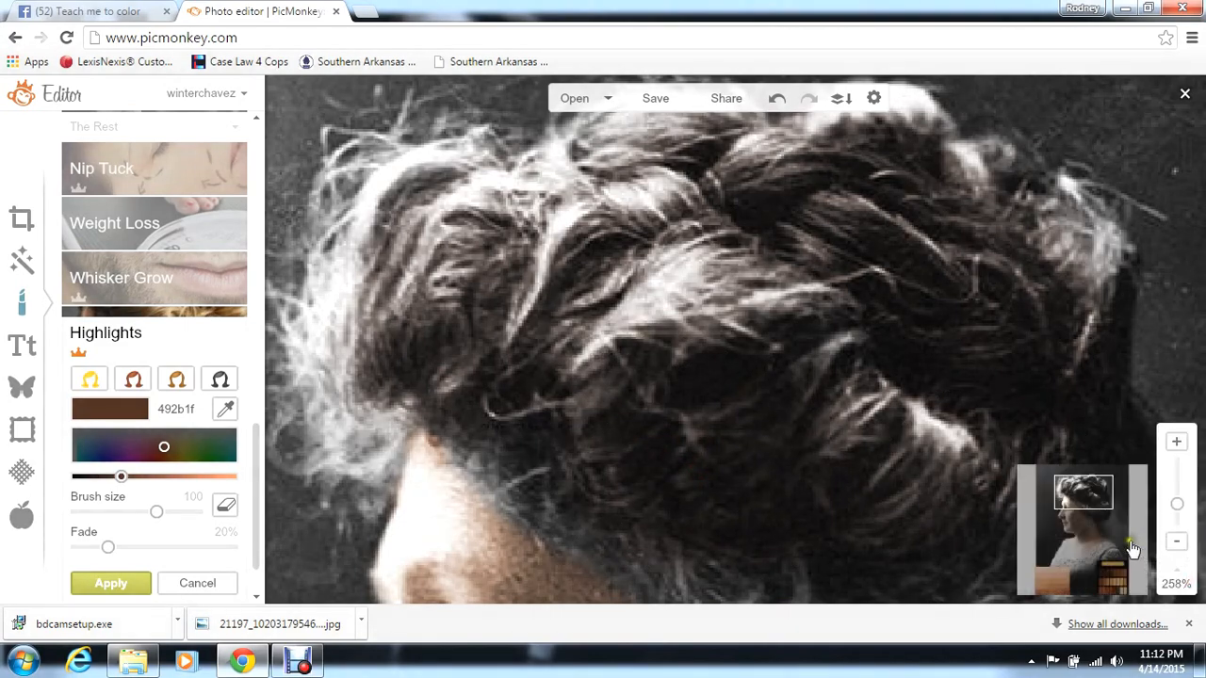
left_click_drag(1093, 492, 1112, 521)
mouse_move(880, 201)
left_mouse_down()
mouse_move(907, 228)
mouse_move(907, 193)
mouse_move(893, 329)
mouse_move(871, 359)
mouse_move(849, 362)
mouse_move(700, 256)
mouse_move(602, 239)
mouse_move(595, 281)
mouse_move(585, 274)
mouse_move(594, 282)
mouse_move(572, 228)
mouse_move(541, 188)
left_mouse_up()
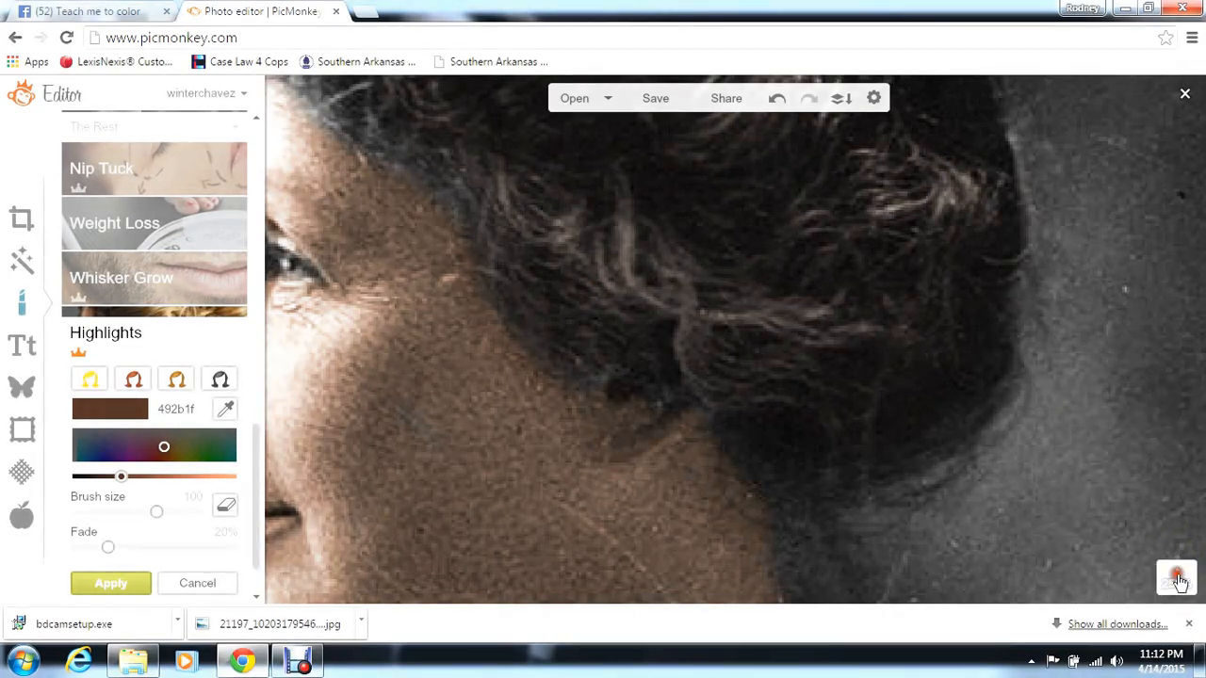
Paint the loose front curls and the hairline along the forehead with brush size 27.
mouse_move(1177, 576)
left_click_drag(1114, 519, 1062, 492)
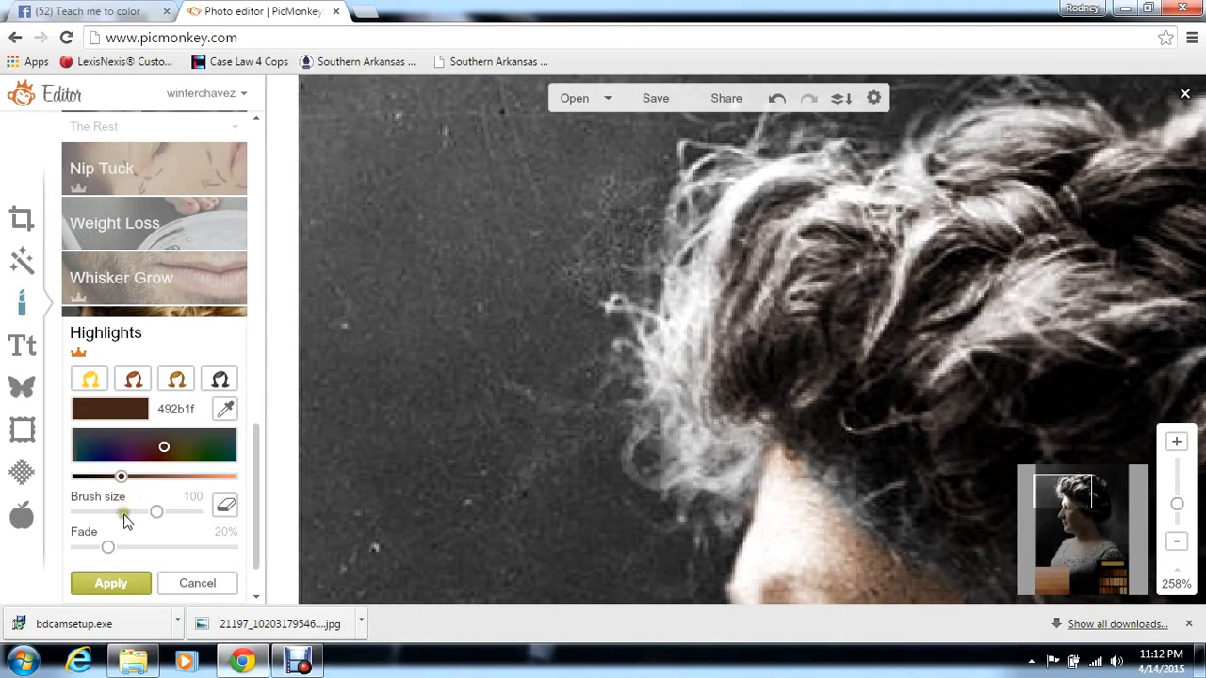
left_click_drag(127, 521, 120, 521)
mouse_move(768, 429)
left_mouse_down()
mouse_move(713, 459)
mouse_move(695, 426)
mouse_move(679, 299)
mouse_move(719, 268)
mouse_move(747, 200)
mouse_move(826, 174)
left_mouse_up()
mouse_move(744, 170)
left_mouse_down()
mouse_move(706, 167)
mouse_move(675, 309)
mouse_move(623, 309)
mouse_move(653, 339)
left_mouse_up()
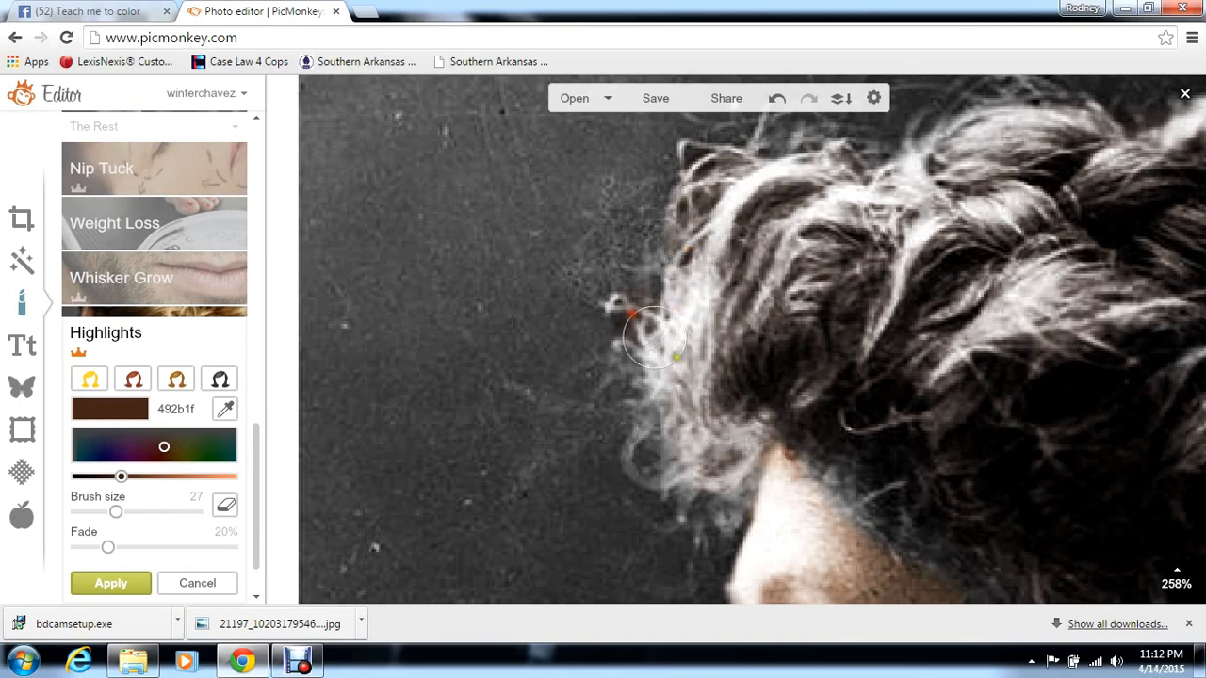
mouse_move(661, 468)
left_mouse_down()
mouse_move(732, 455)
mouse_move(682, 394)
left_mouse_up()
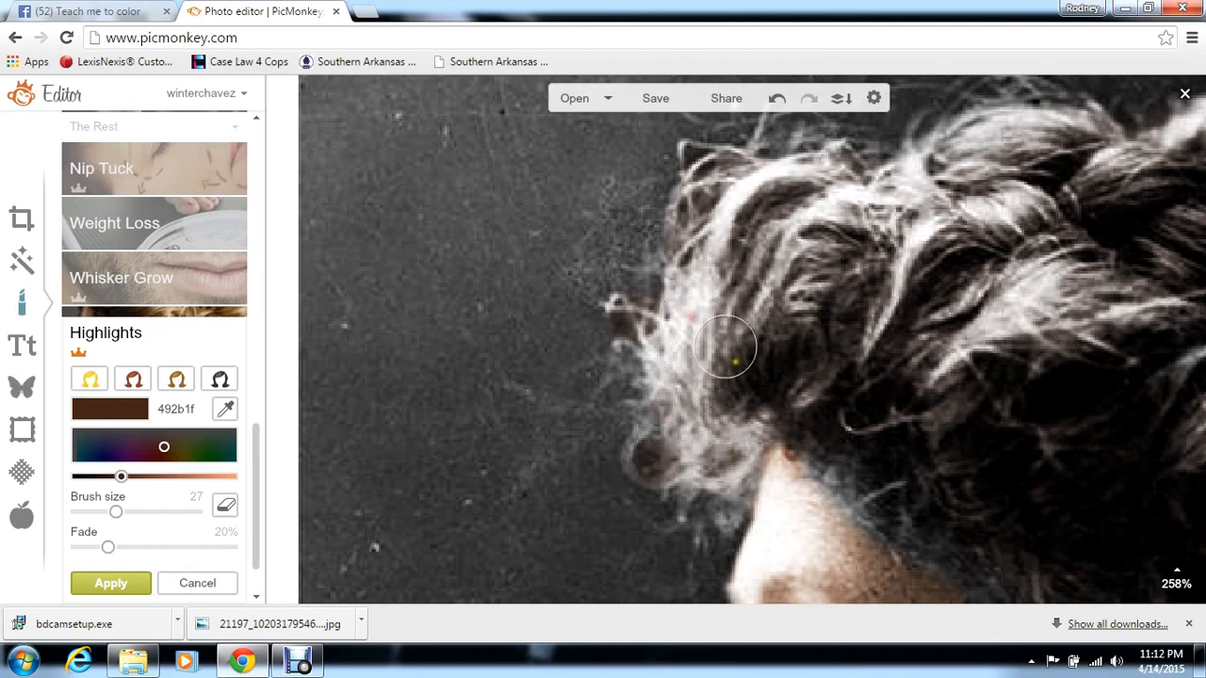
left_click(740, 461)
mouse_move(810, 443)
left_mouse_down()
mouse_move(824, 431)
mouse_move(974, 564)
left_mouse_up()
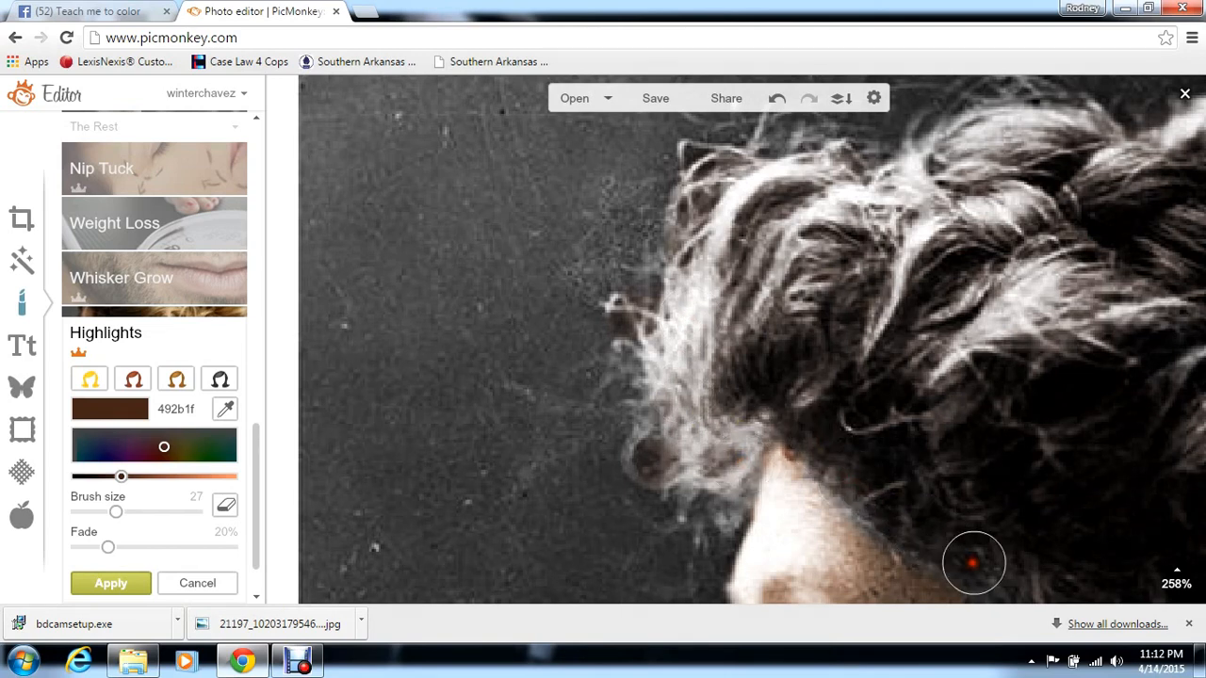
Paint the hairline at the temple and the lower back of the hair with the 492b1f highlight.
left_click(1164, 584)
left_click_drag(1072, 505, 1101, 521)
mouse_move(442, 153)
left_mouse_down()
mouse_move(551, 222)
mouse_move(557, 242)
mouse_move(476, 126)
mouse_move(423, 126)
mouse_move(415, 140)
mouse_move(377, 92)
left_mouse_up()
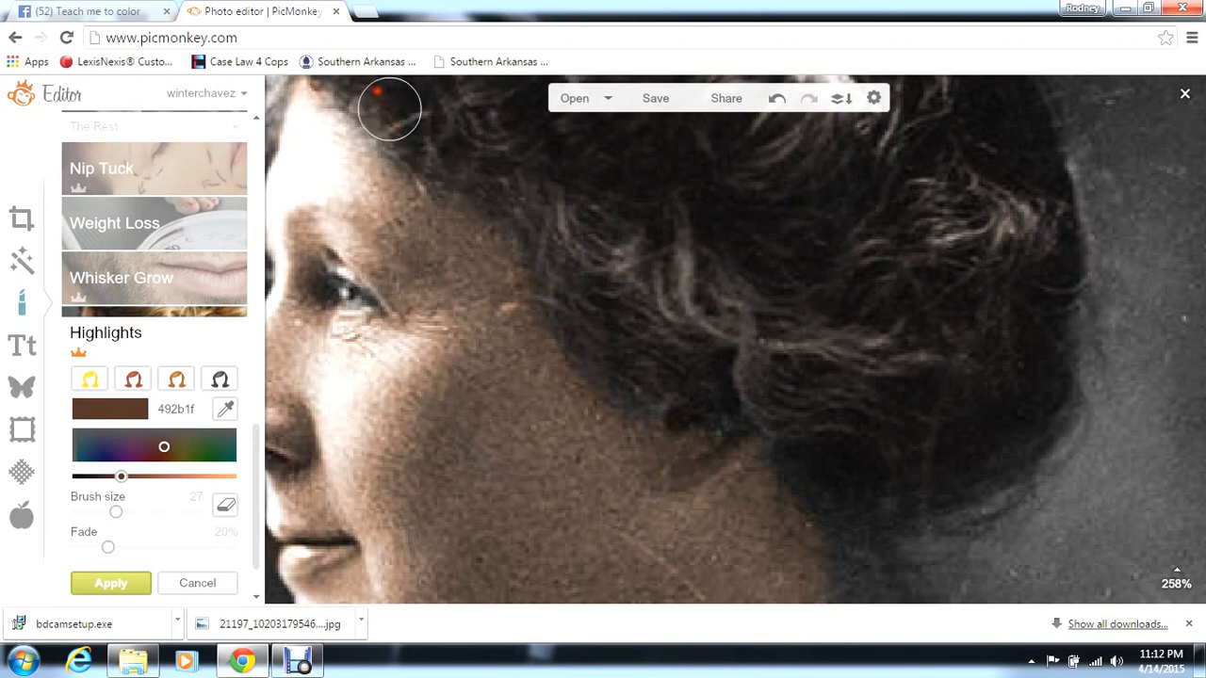
mouse_move(1001, 473)
left_mouse_down()
mouse_move(990, 472)
mouse_move(1050, 437)
mouse_move(1052, 366)
mouse_move(961, 482)
mouse_move(856, 524)
mouse_move(799, 452)
left_mouse_up()
Paint the nape hair along the neck and the lower edge of the rolled hair with the 492b1f highlight.
mouse_move(1159, 556)
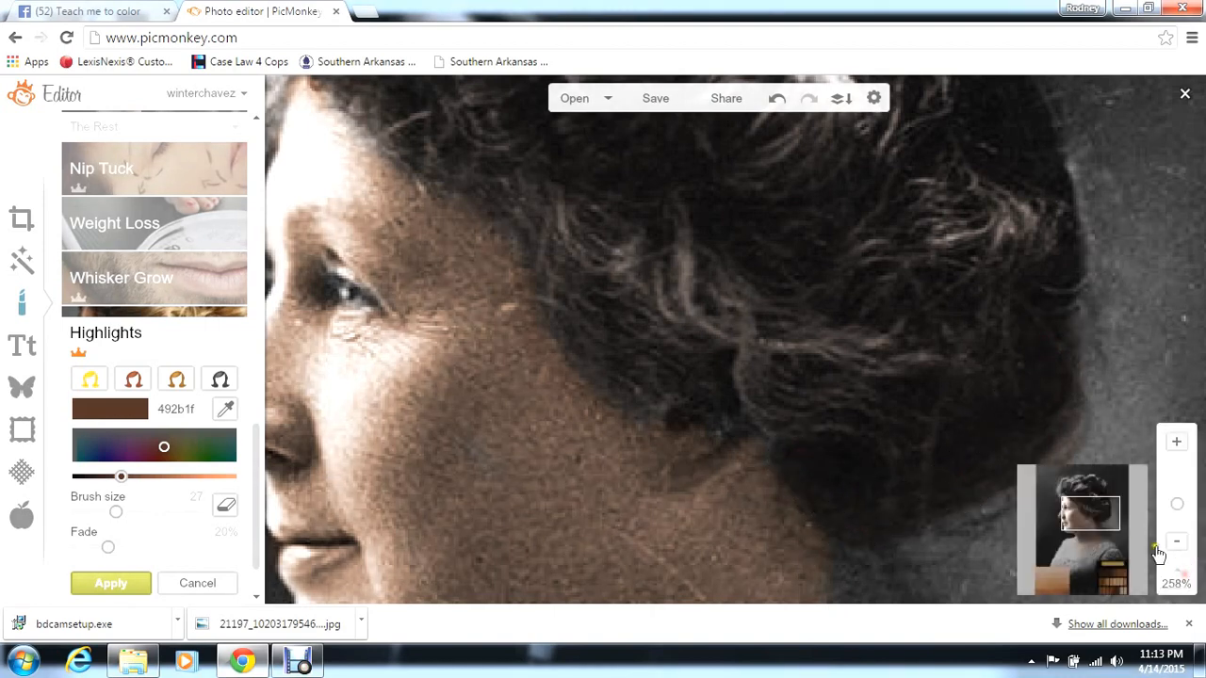
left_click_drag(1115, 521, 1123, 535)
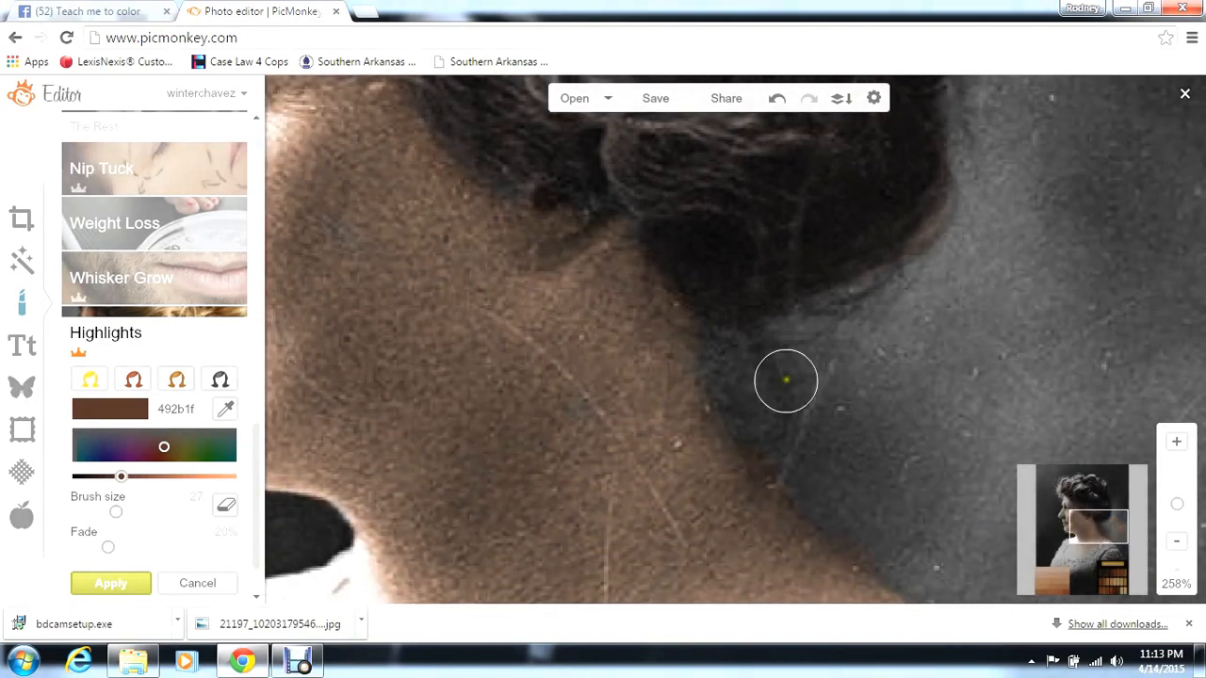
left_click_drag(722, 350, 733, 347)
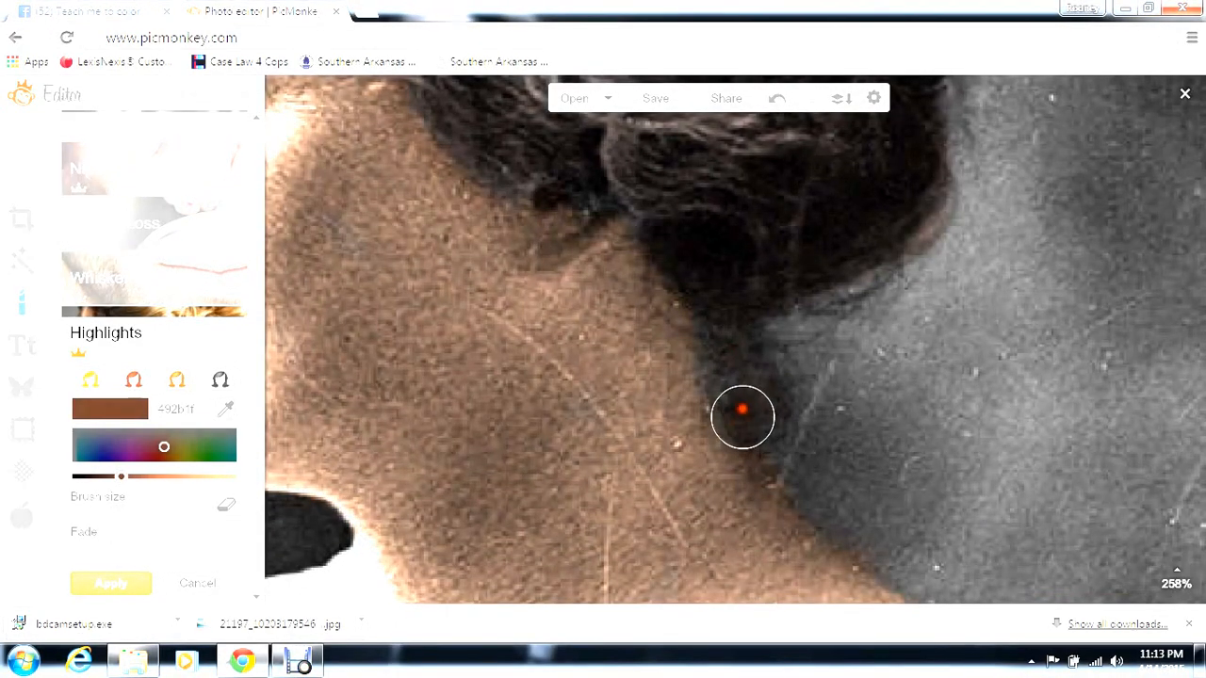
left_click_drag(718, 350, 762, 350)
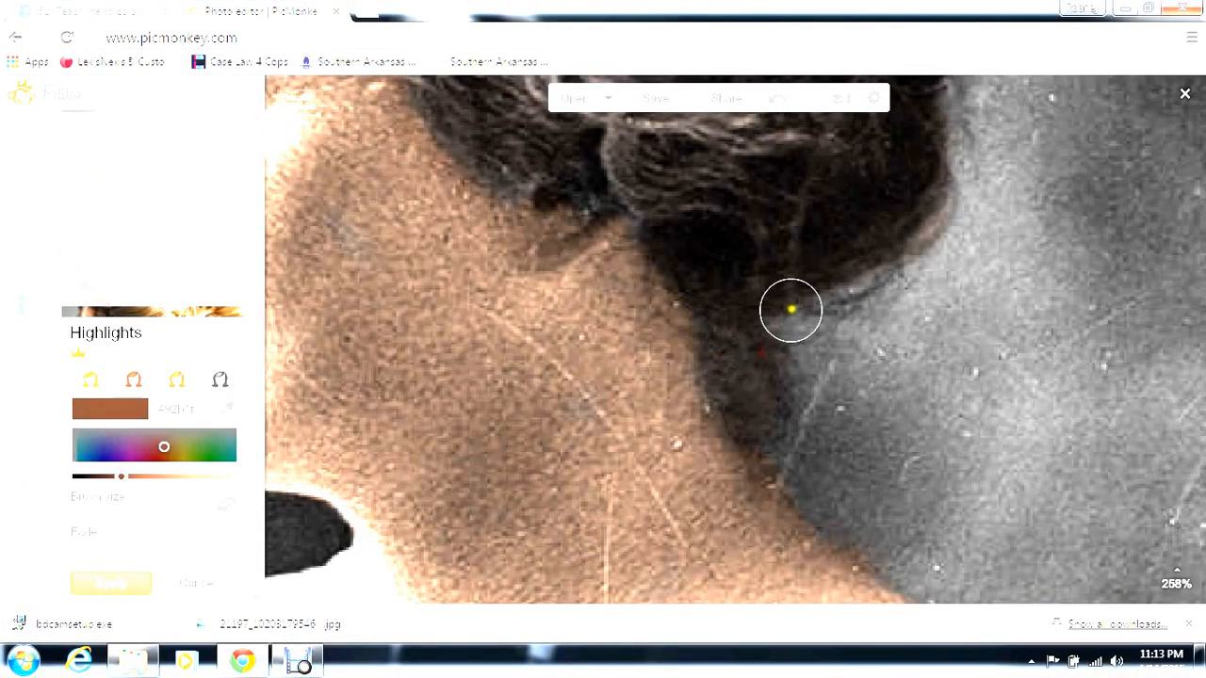
mouse_move(826, 303)
left_mouse_down()
mouse_move(894, 259)
mouse_move(740, 310)
mouse_move(867, 269)
left_mouse_up()
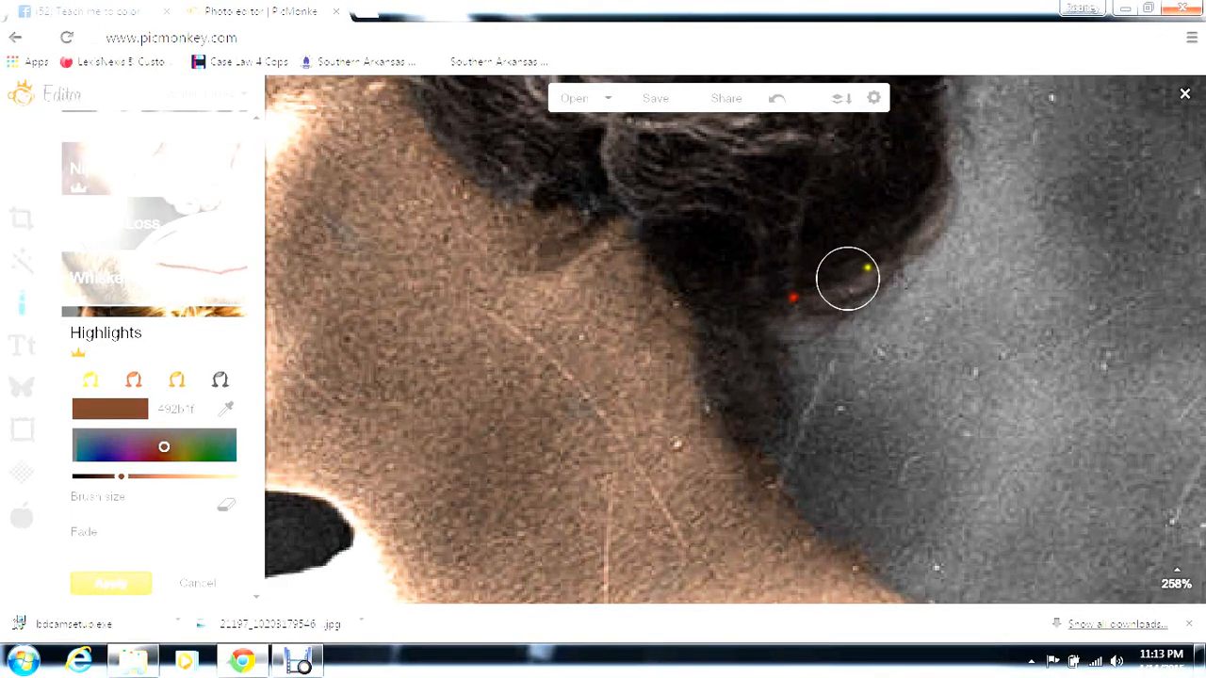
Paint the top of the head across the braids and crown curls with the 492b1f highlight.
mouse_move(1174, 570)
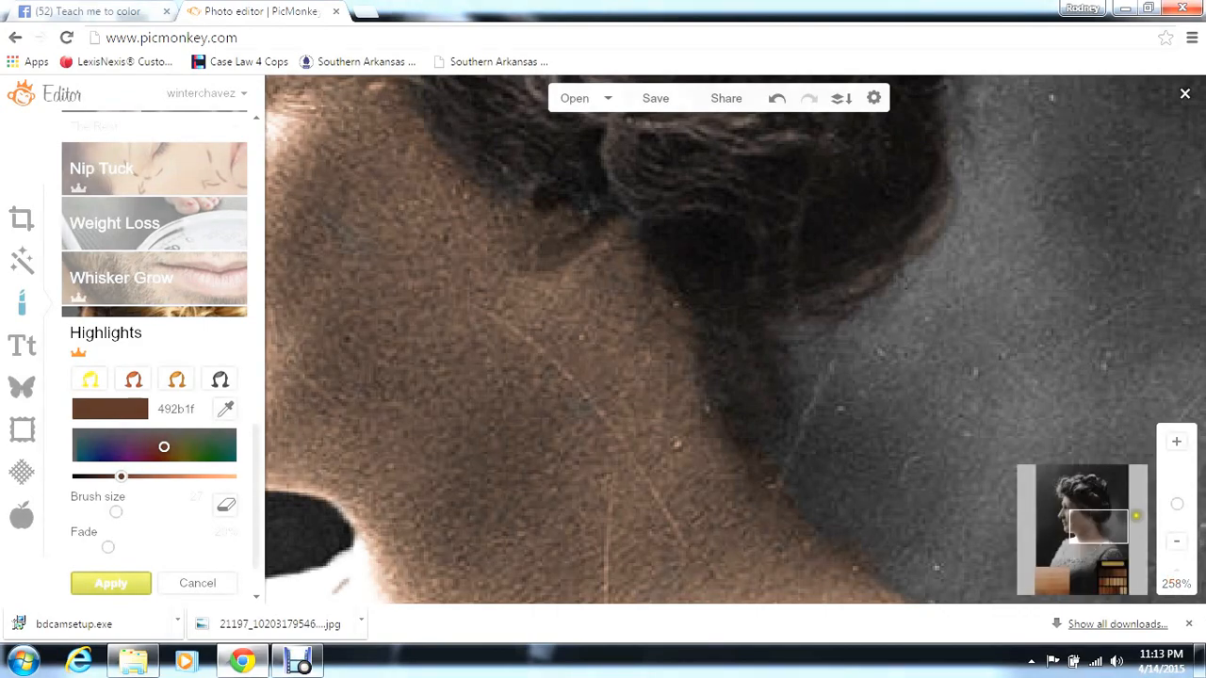
left_click_drag(1115, 523, 1107, 478)
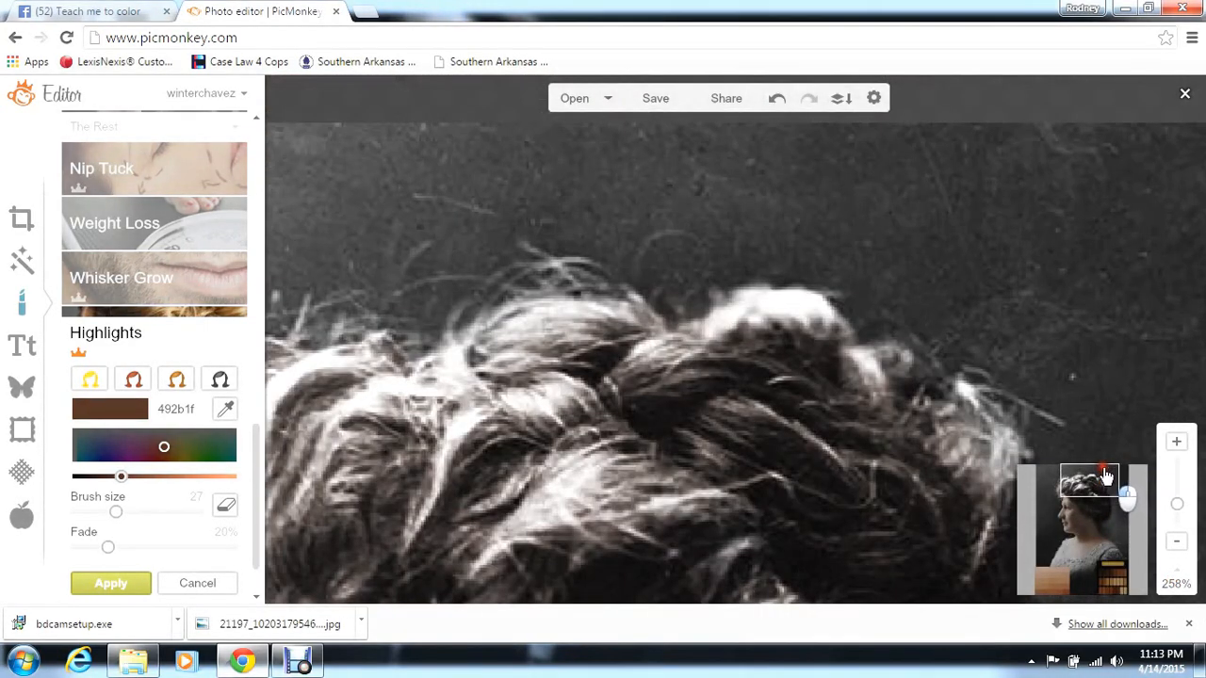
mouse_move(948, 417)
left_mouse_down()
mouse_move(895, 372)
mouse_move(841, 371)
mouse_move(784, 307)
mouse_move(654, 359)
mouse_move(588, 323)
mouse_move(521, 333)
mouse_move(483, 347)
mouse_move(444, 402)
left_mouse_up()
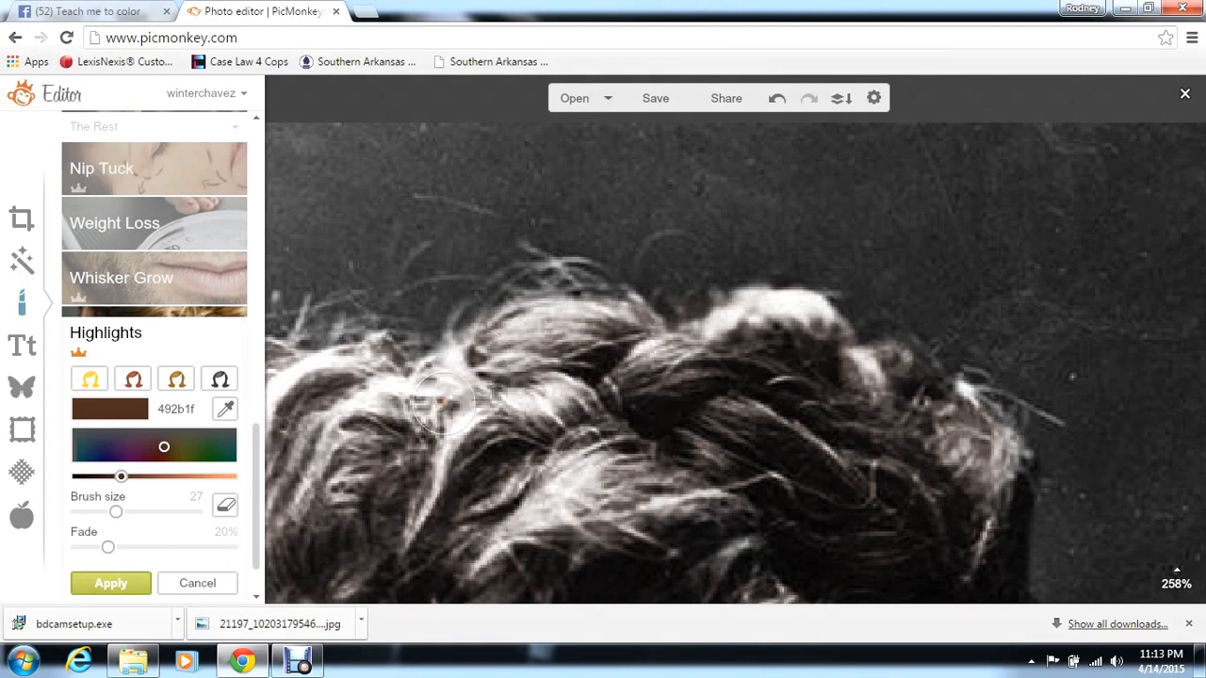
Change the hair highlight color to 120907 sampled from the dark end of the hair chart's top row and apply the highlights.
left_click(1178, 571)
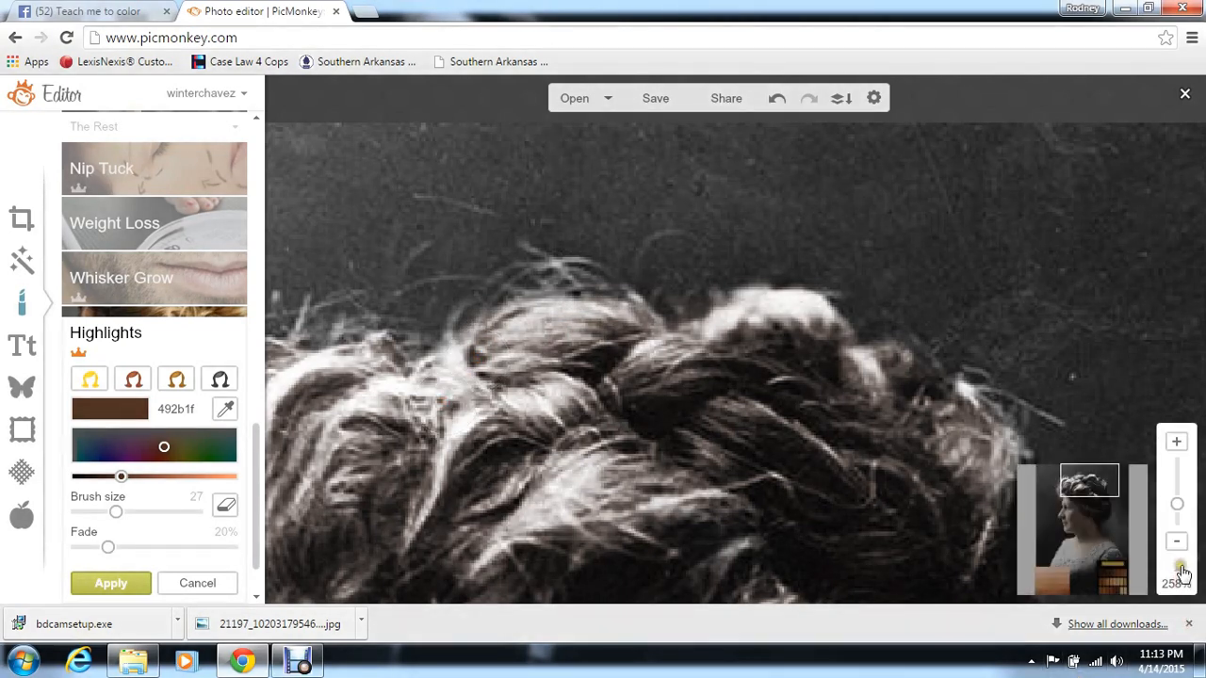
left_click(1179, 547)
left_click(1179, 547)
left_click(1179, 547)
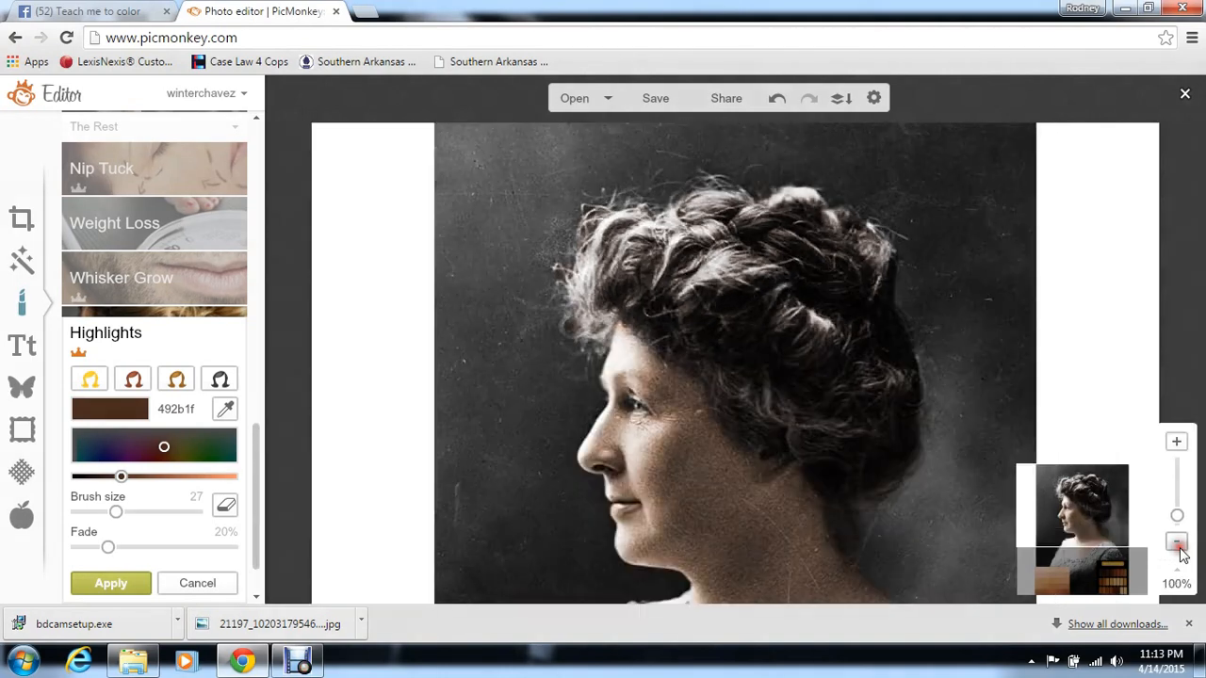
left_click(1179, 546)
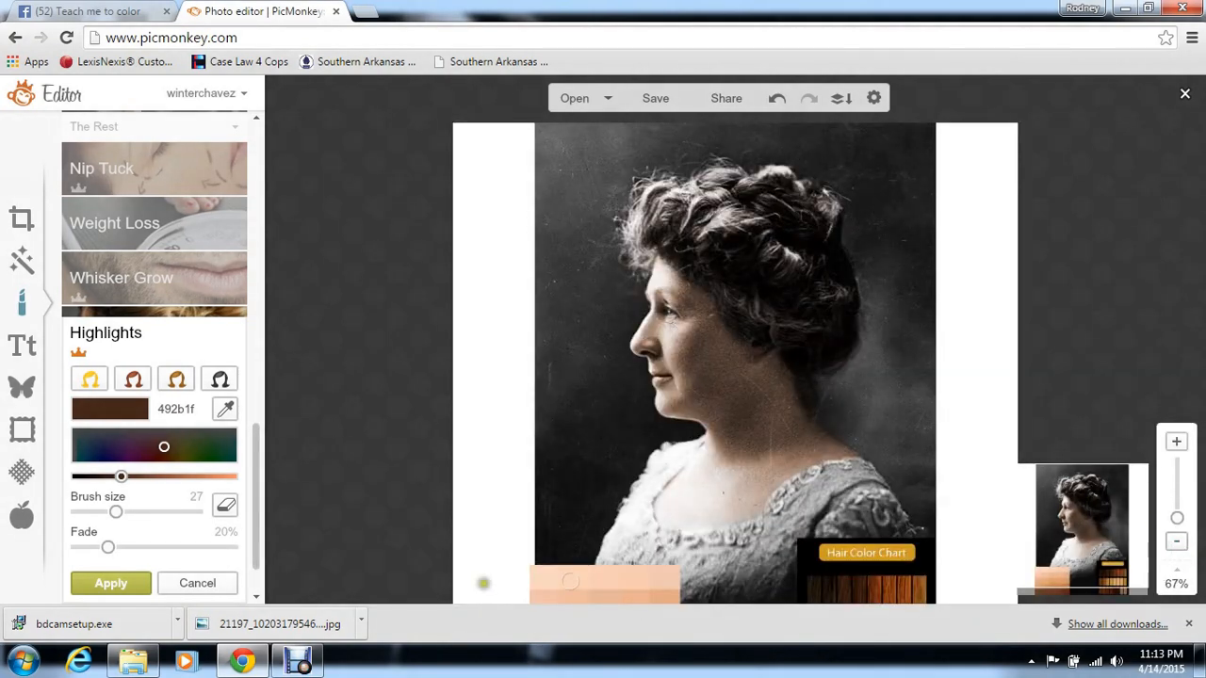
left_click(227, 409)
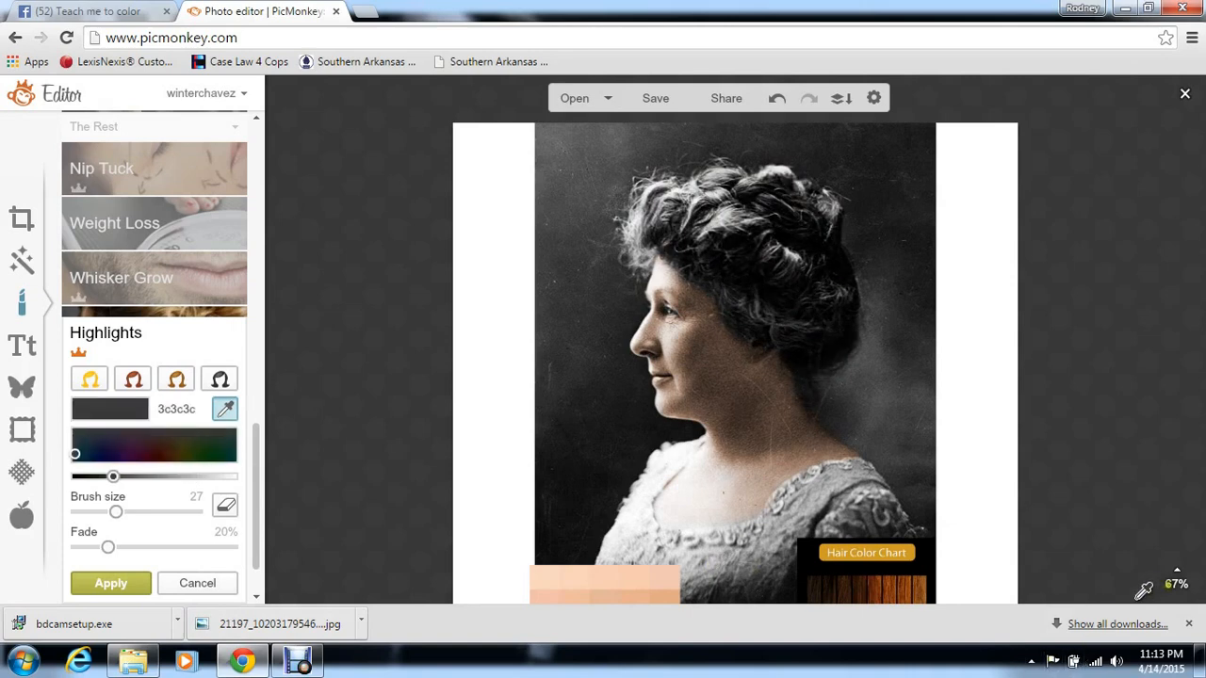
left_click(1123, 564)
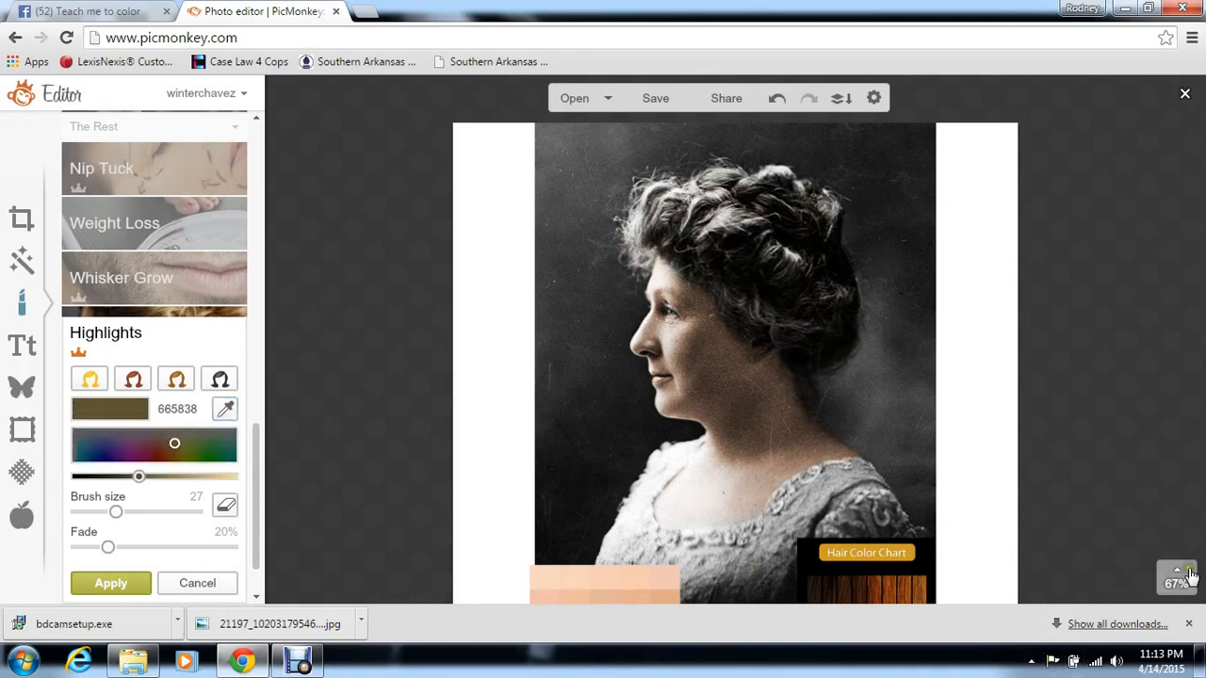
left_click(1178, 541)
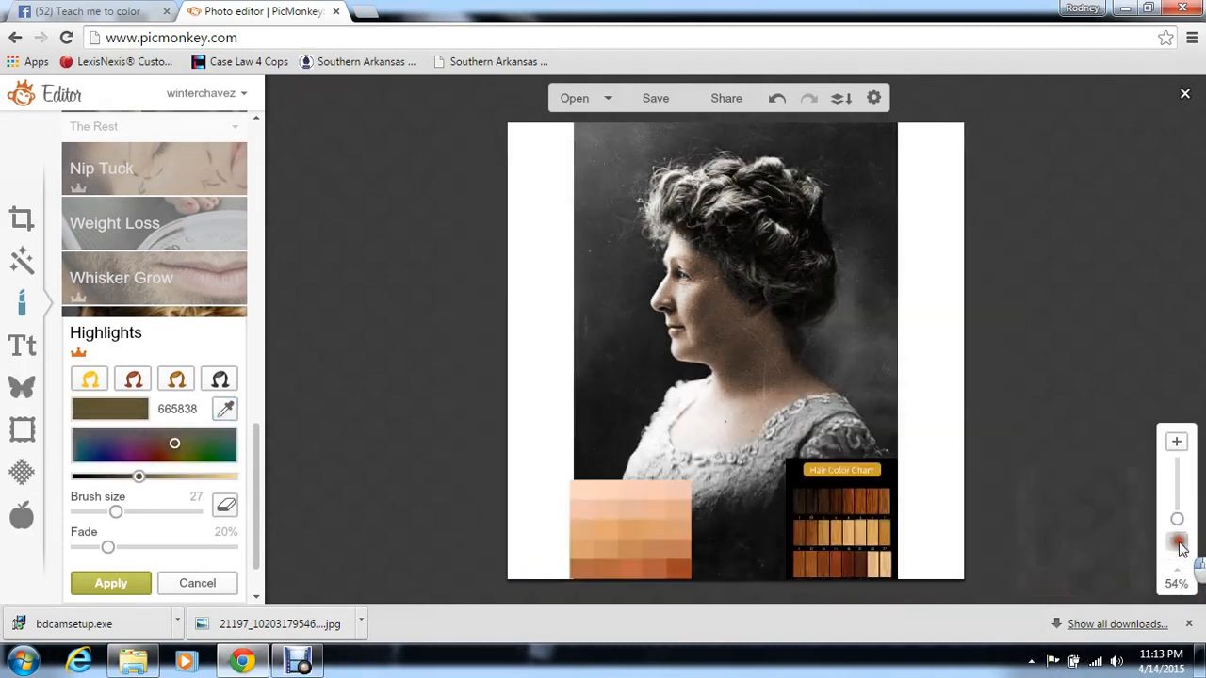
left_click(225, 410)
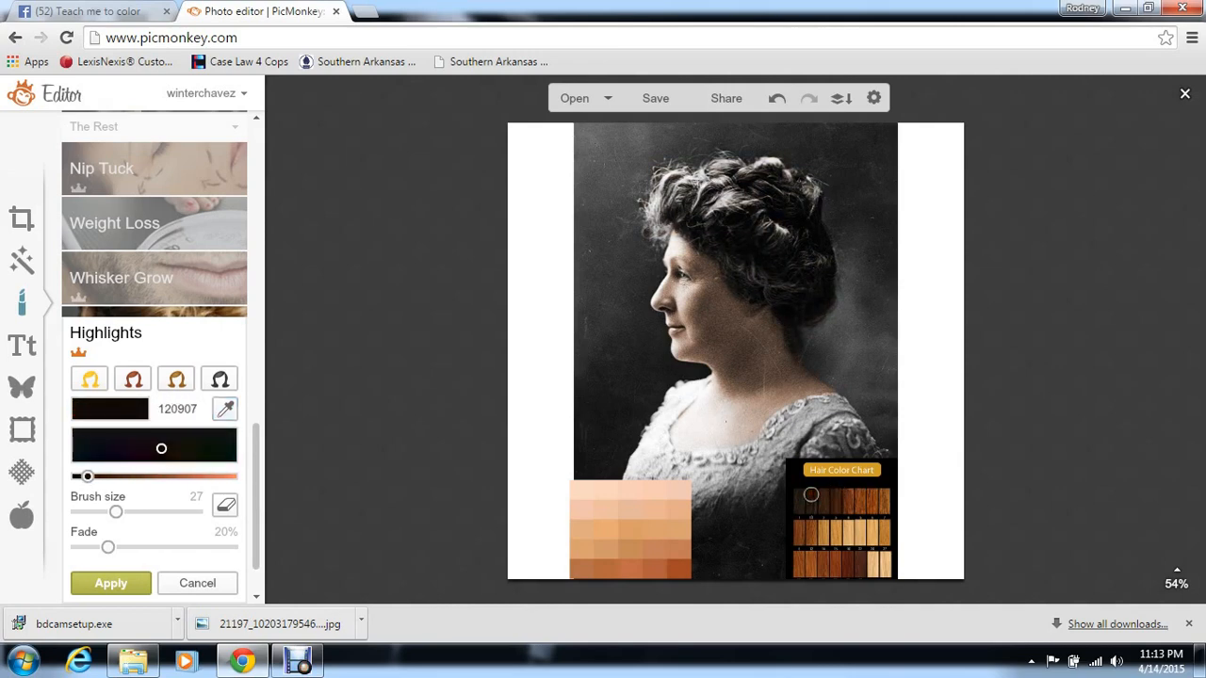
left_click(110, 584)
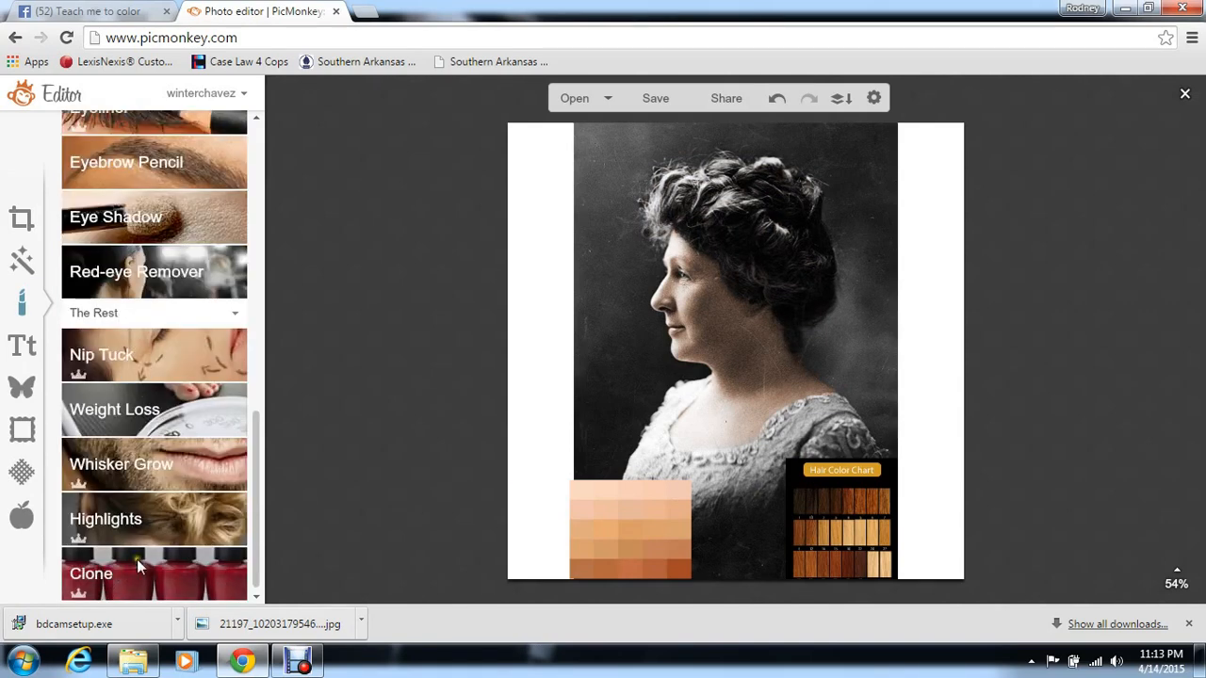
Start a new Highlights touch-up and set its color to the dark gray 727068.
left_click(169, 506)
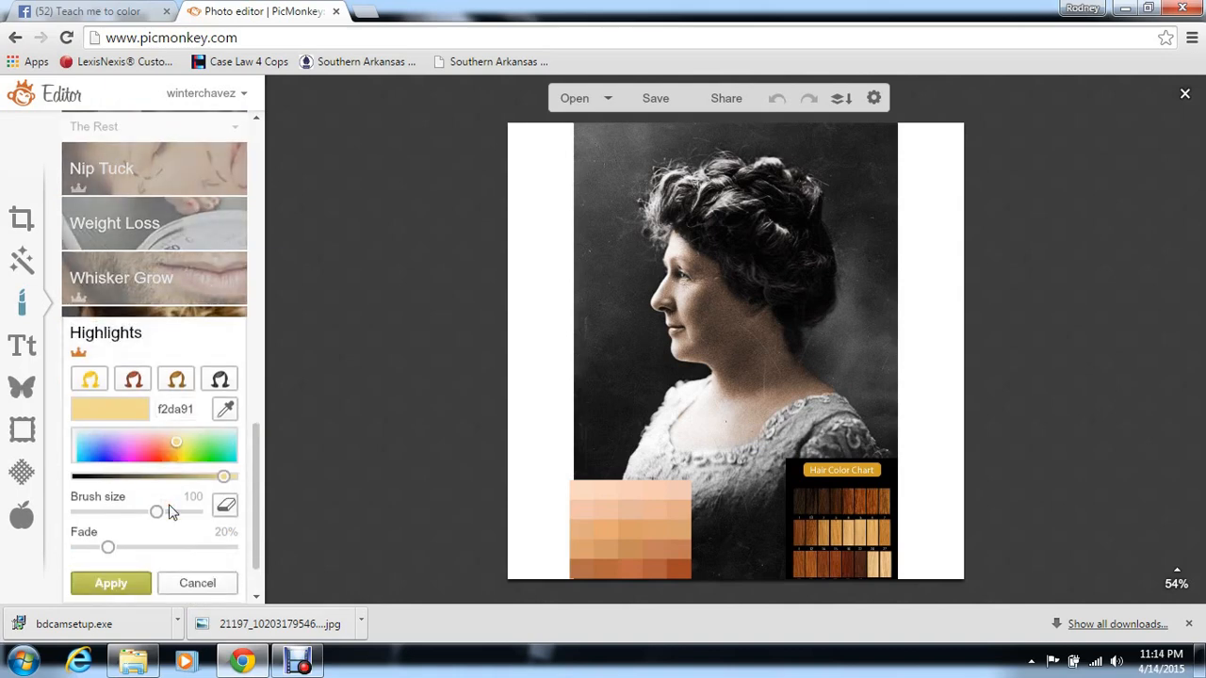
left_click(178, 431)
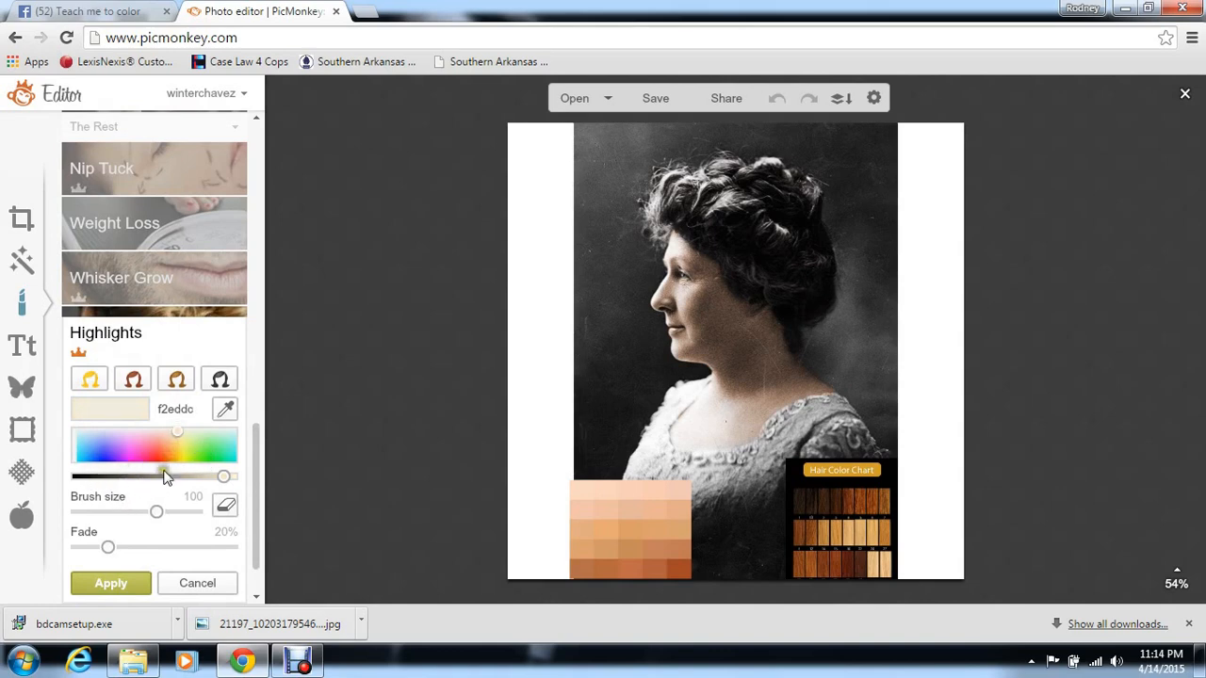
left_click(149, 478)
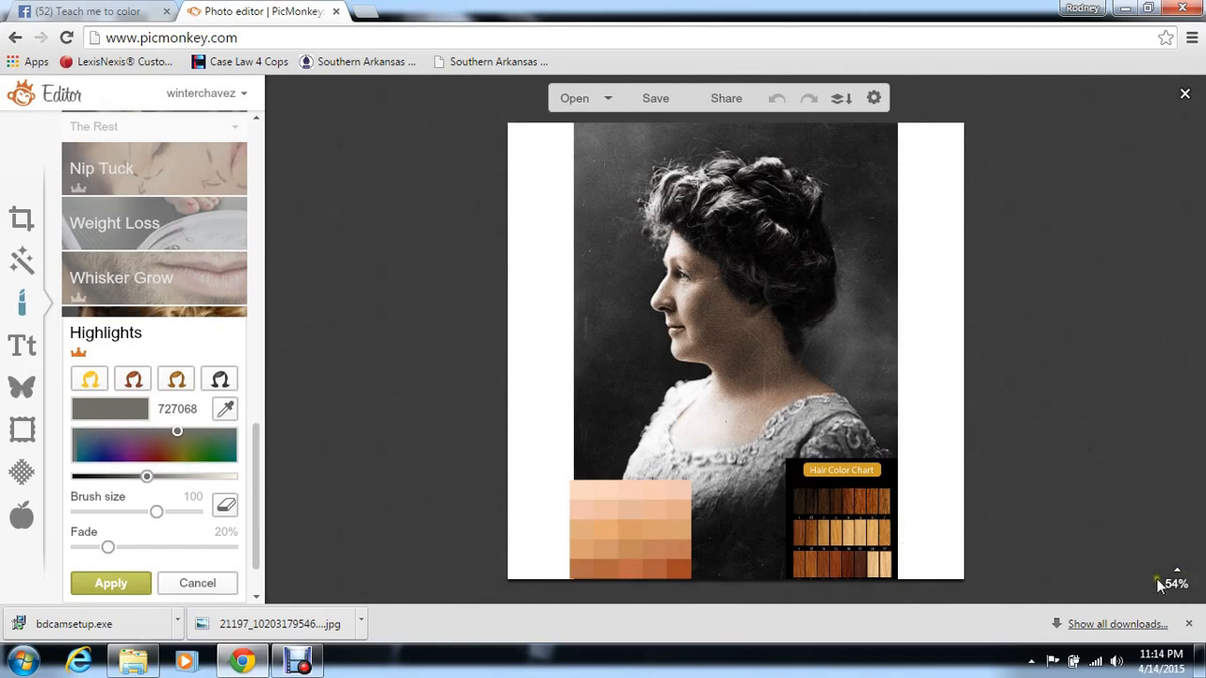
Paint the front curls and the side and back of the hair with the gray highlight at brush size 100.
mouse_move(1174, 578)
left_click_drag(1179, 521, 1179, 509)
left_click_drag(1077, 537, 1044, 491)
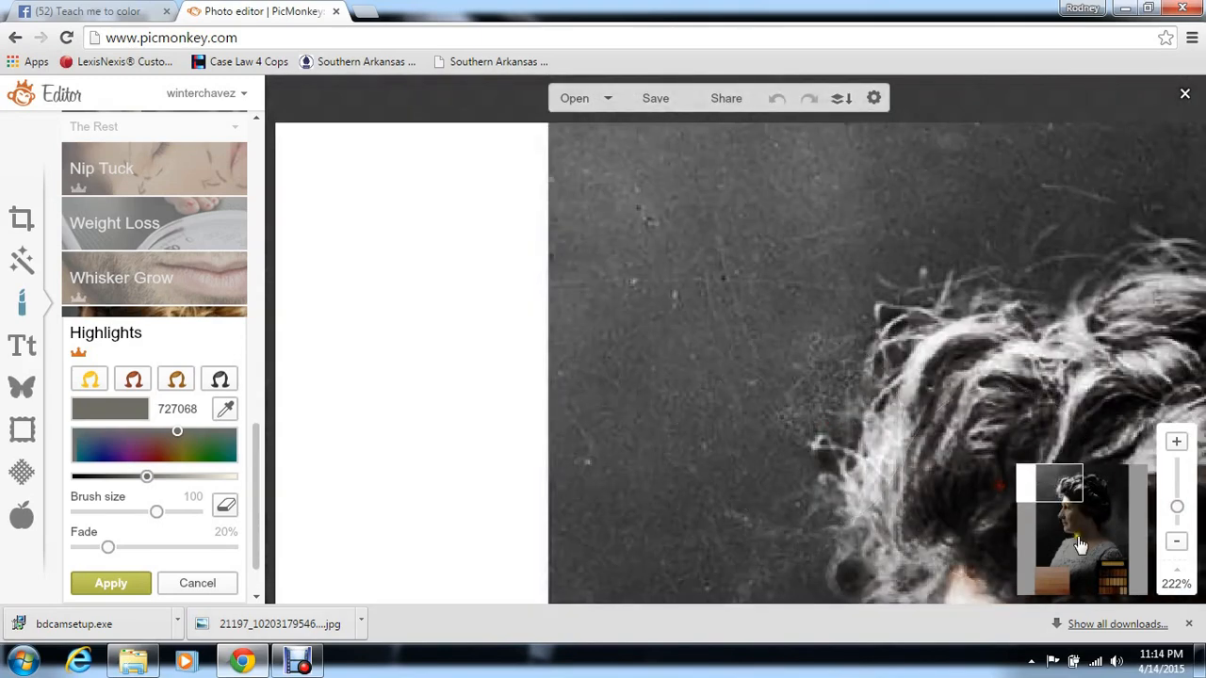
left_click_drag(1063, 496, 1082, 504)
mouse_move(900, 341)
left_mouse_down()
mouse_move(850, 300)
mouse_move(724, 256)
mouse_move(606, 176)
mouse_move(605, 192)
mouse_move(690, 309)
mouse_move(786, 405)
mouse_move(897, 483)
mouse_move(924, 539)
mouse_move(963, 519)
mouse_move(998, 438)
mouse_move(977, 331)
mouse_move(979, 117)
mouse_move(894, 134)
mouse_move(601, 128)
mouse_move(490, 158)
mouse_move(439, 199)
mouse_move(553, 178)
mouse_move(596, 235)
mouse_move(706, 304)
mouse_move(812, 420)
left_mouse_up()
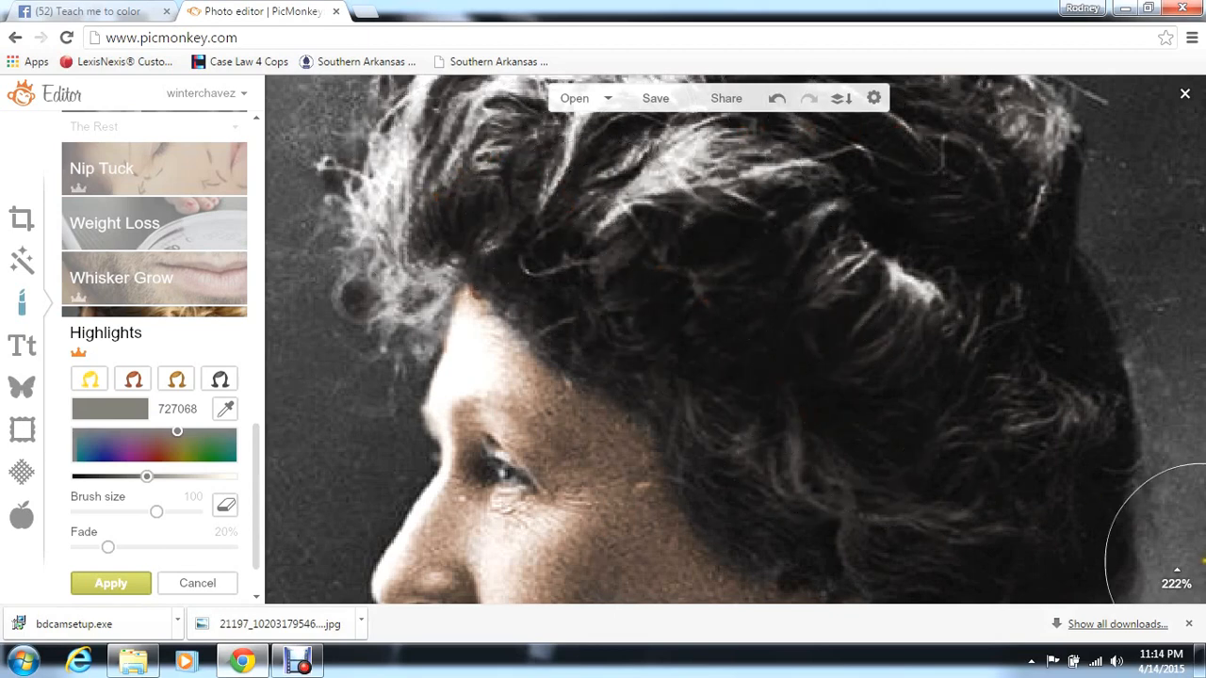
Paint the crown and braids at the top of the head with the gray 727068 highlight.
left_click(1177, 572)
left_click_drag(1069, 512, 1080, 488)
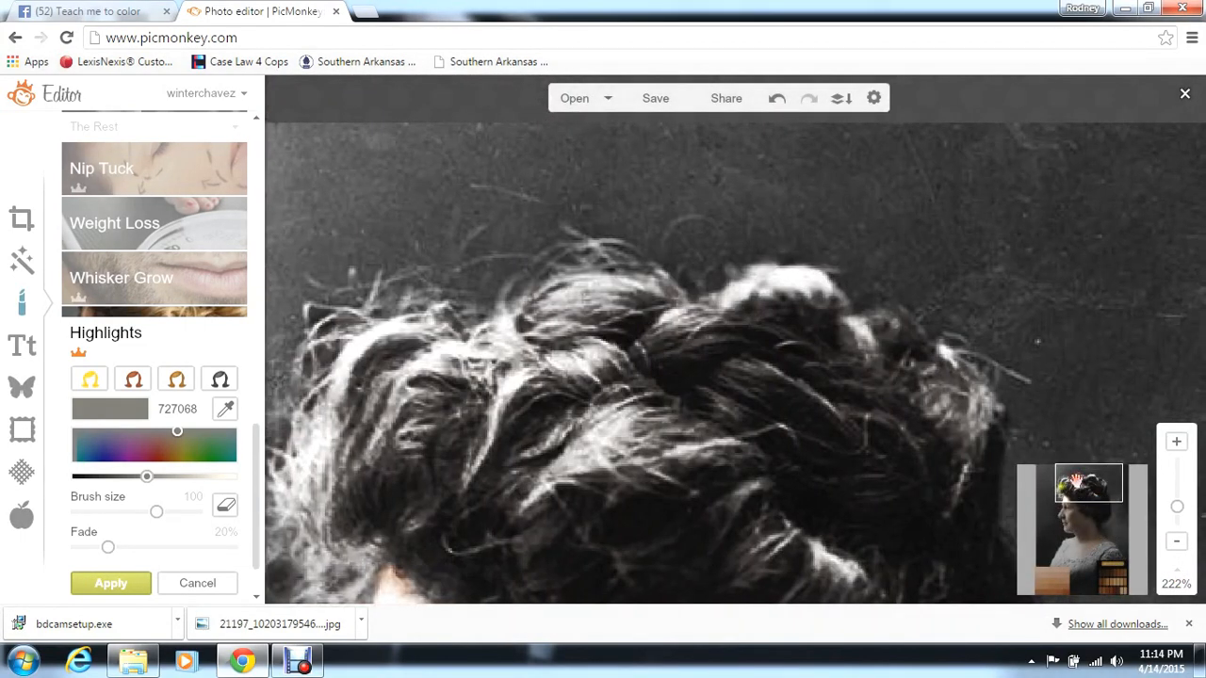
mouse_move(770, 368)
left_mouse_down()
mouse_move(734, 386)
mouse_move(582, 357)
mouse_move(469, 397)
mouse_move(619, 456)
mouse_move(919, 542)
left_mouse_up()
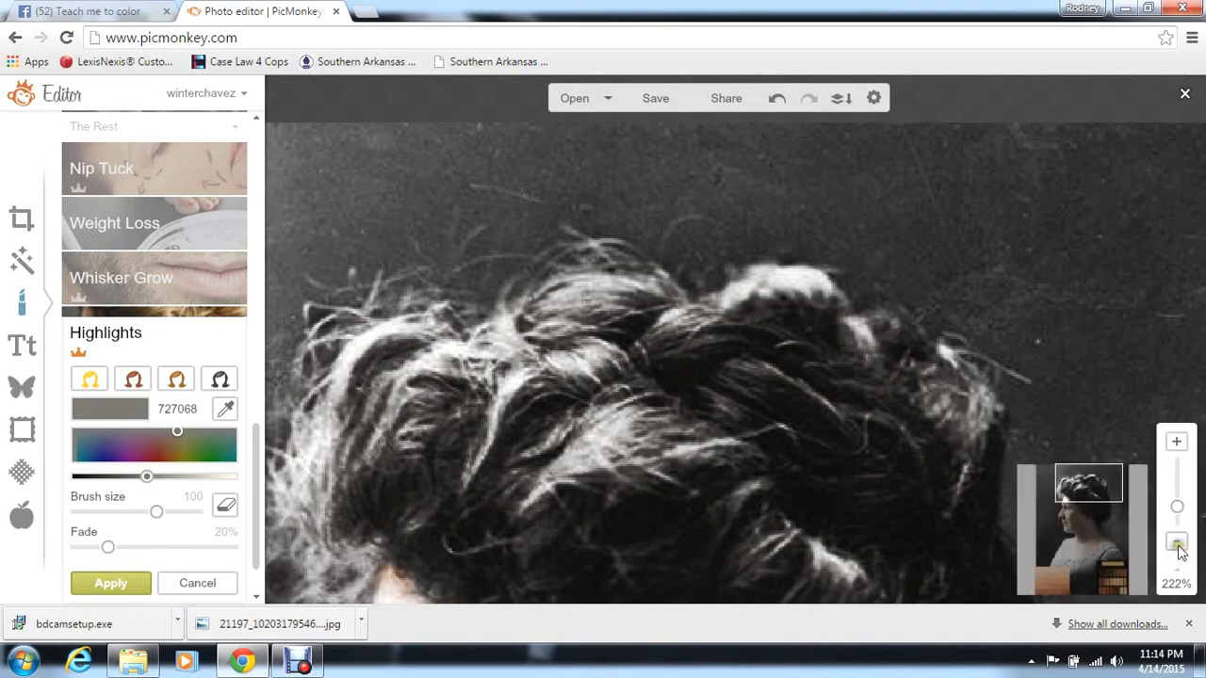
Darken the gray hair highlight to 605e57 and apply the highlights.
left_click(1177, 543)
left_click(1177, 544)
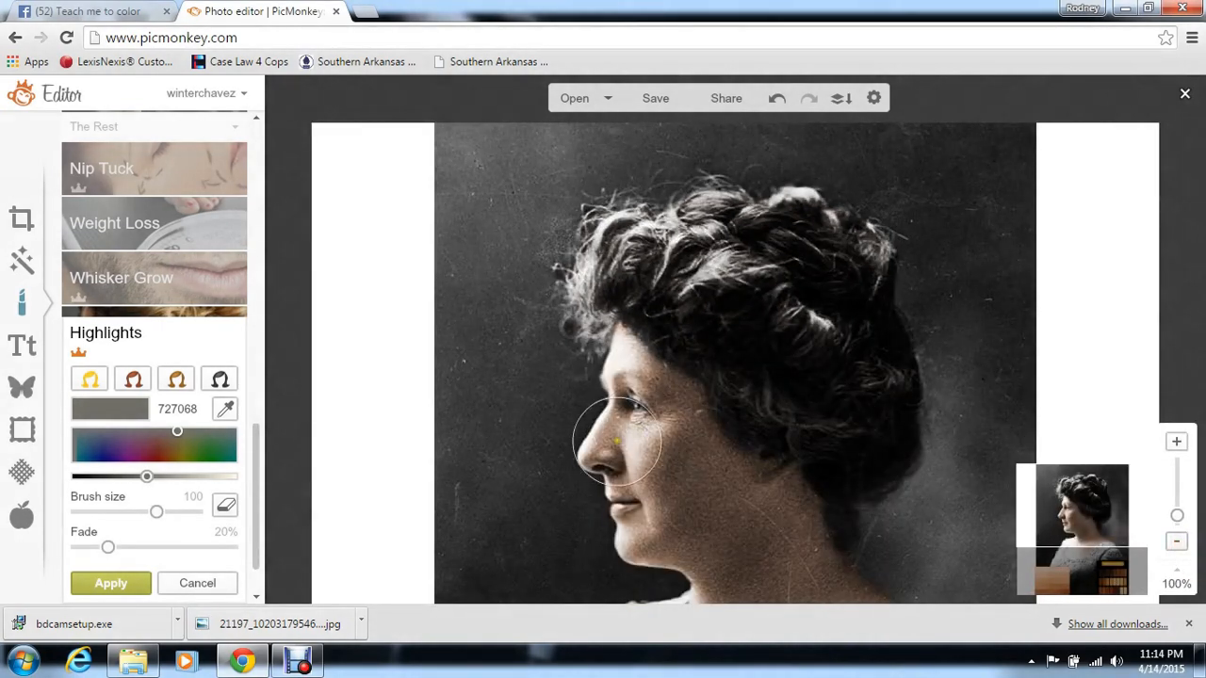
left_click_drag(188, 477, 134, 477)
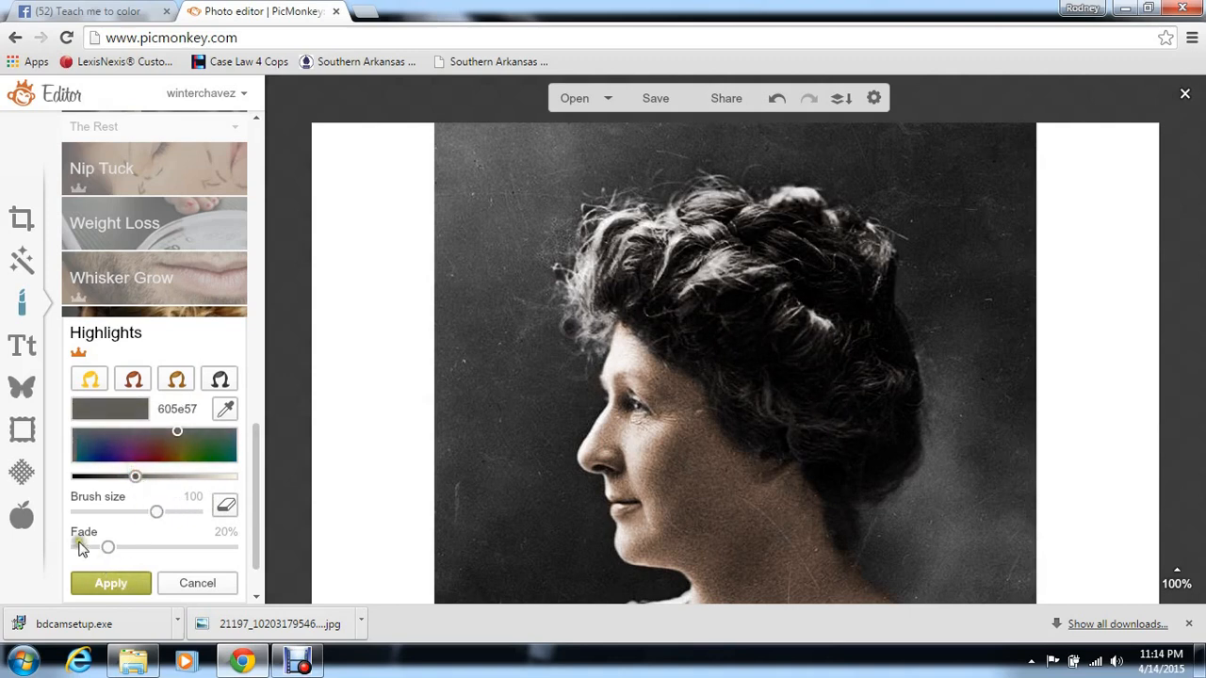
left_click(110, 583)
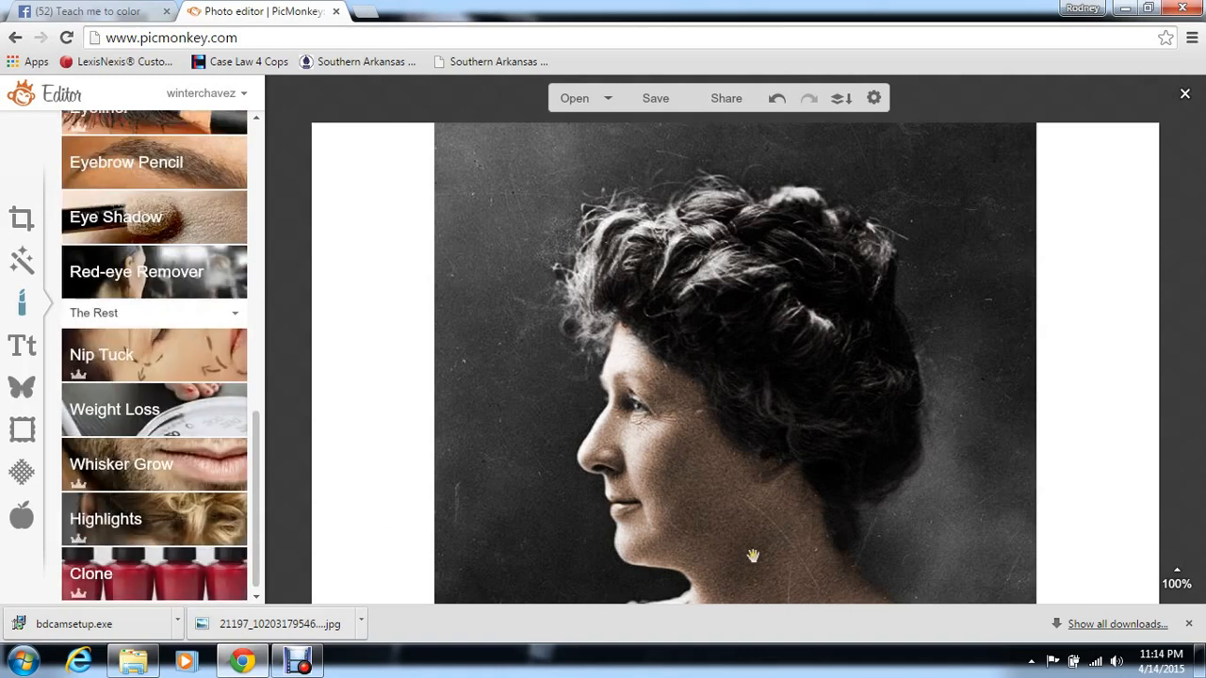
Delete the hair color chart and the skin palette overlays from the photo.
mouse_move(1193, 576)
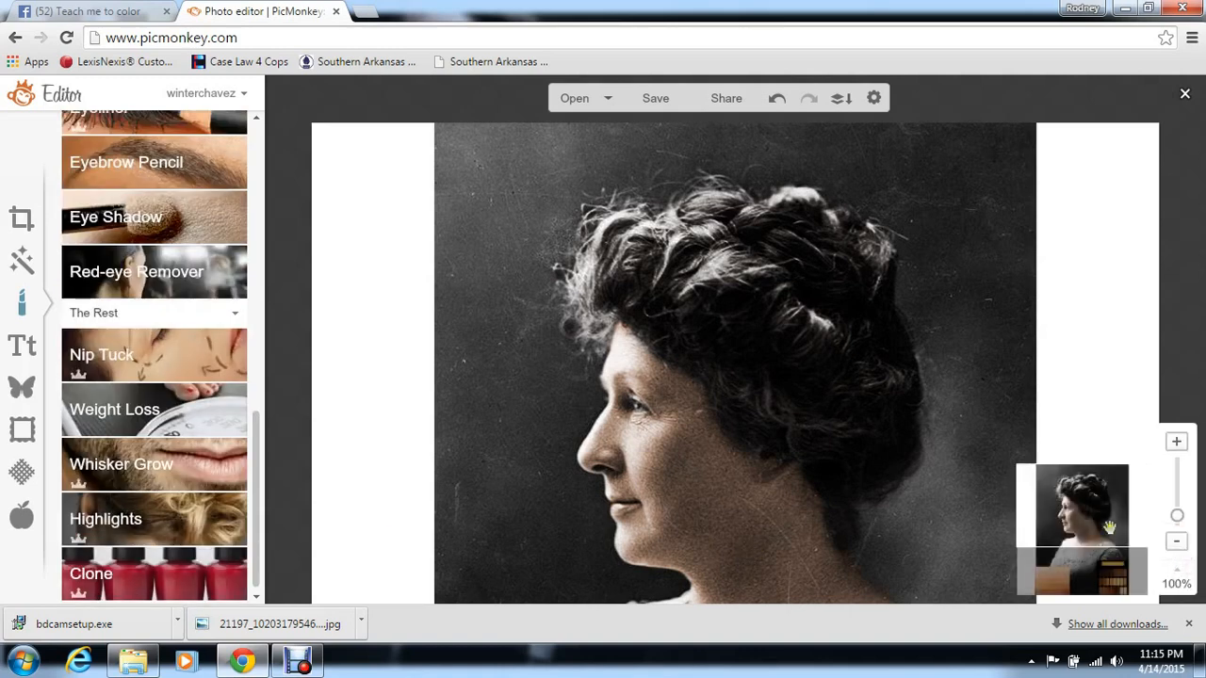
left_click(1182, 547)
left_click(1183, 547)
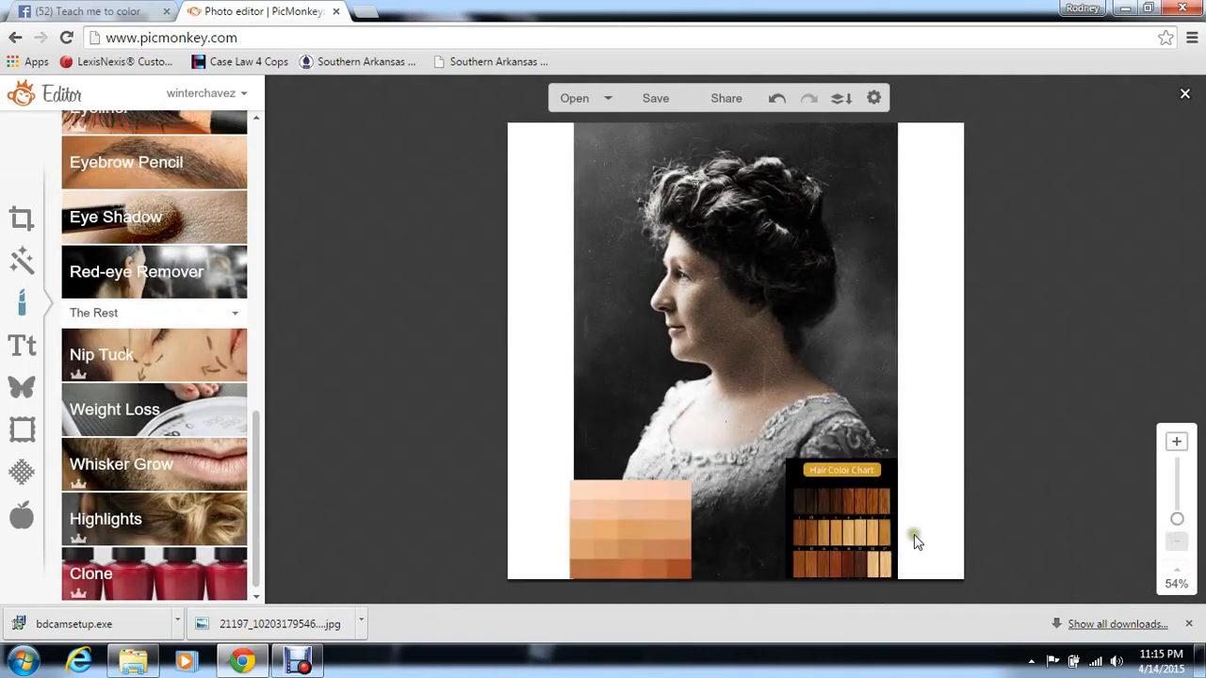
left_click(840, 532)
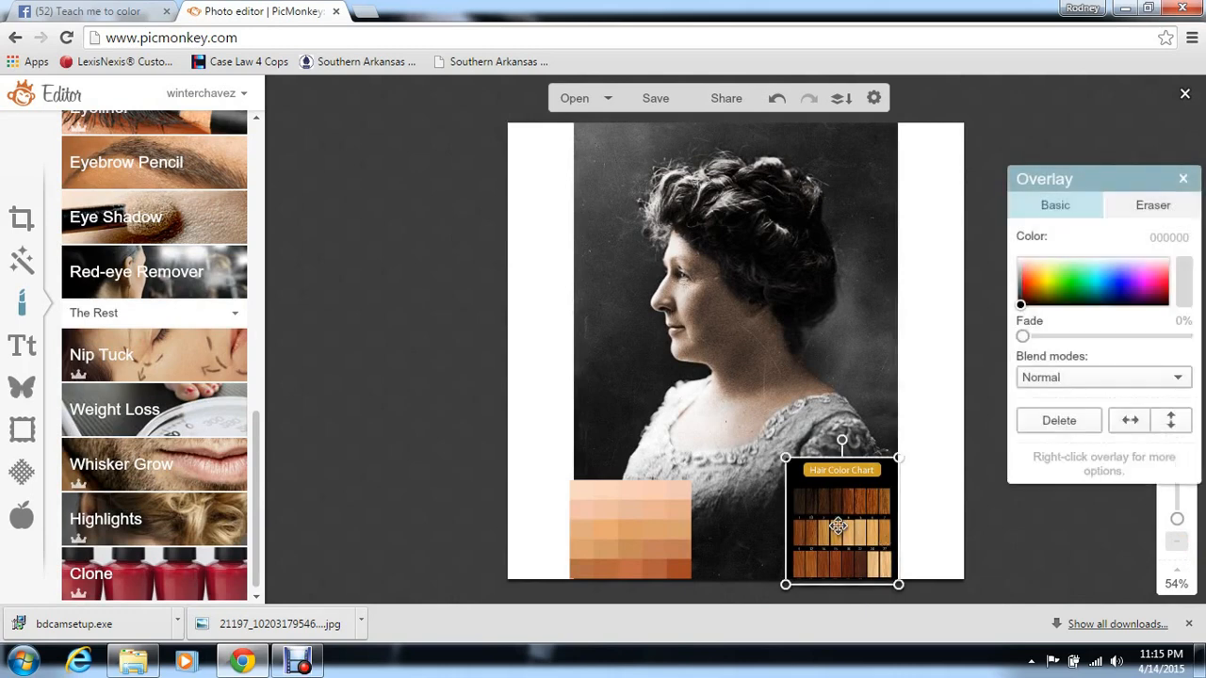
left_click(1057, 421)
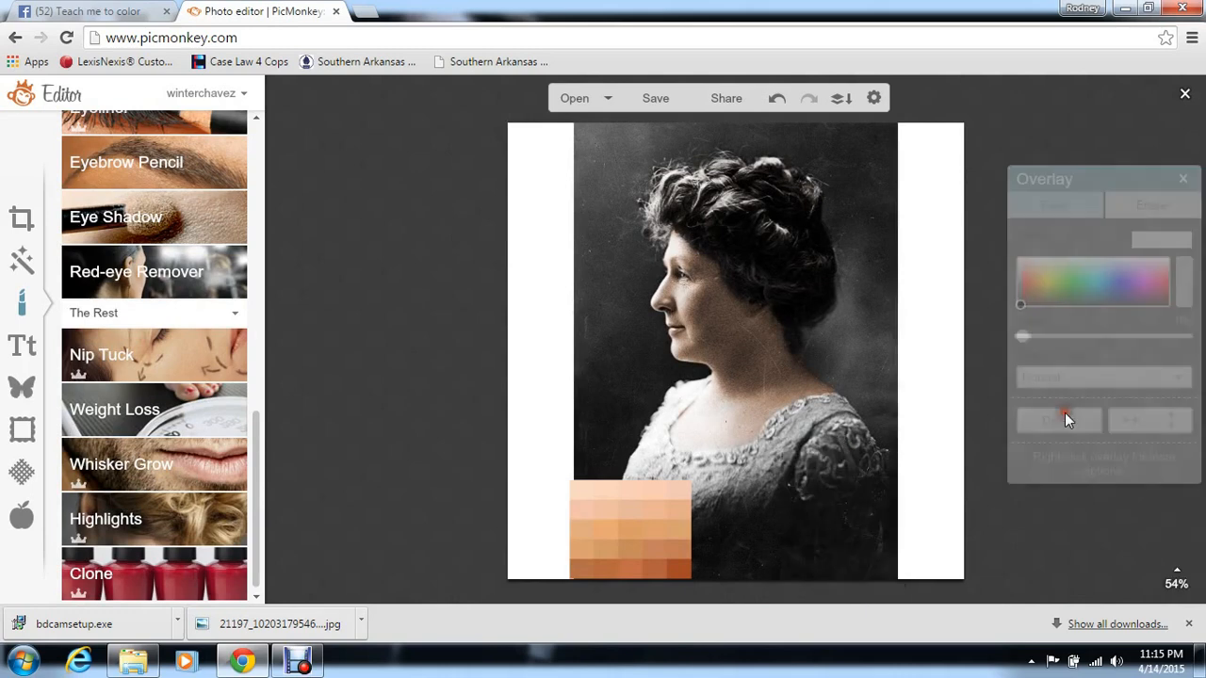
left_click(681, 519)
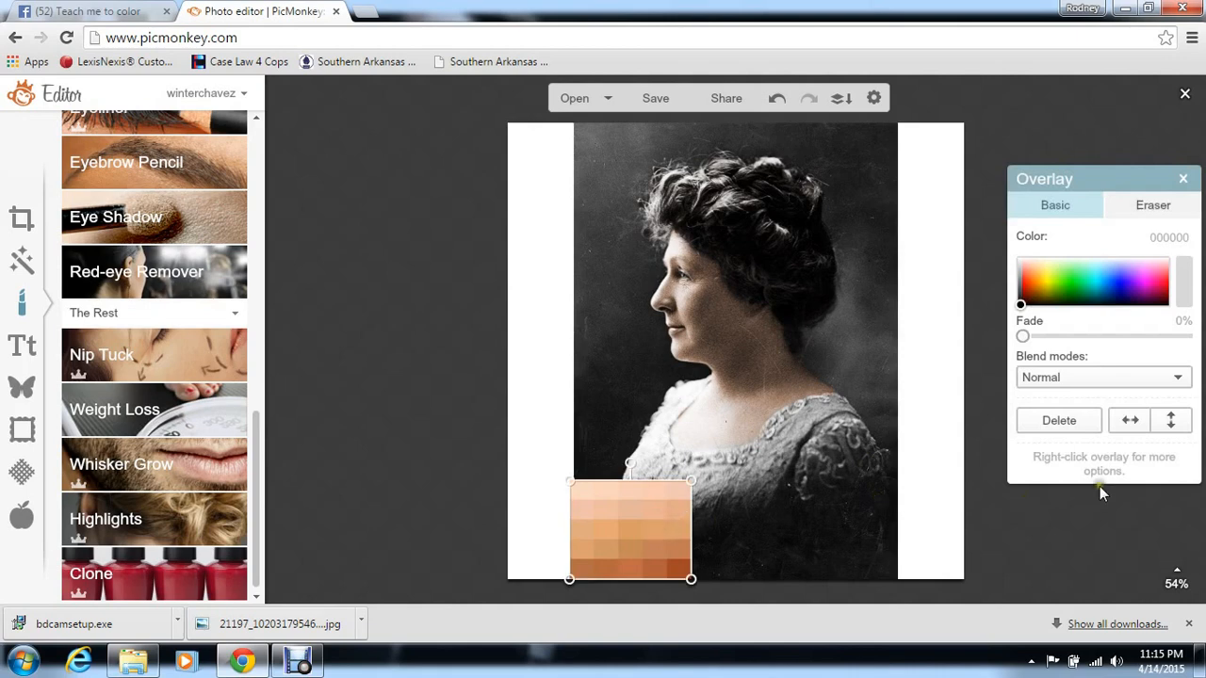
left_click(1060, 420)
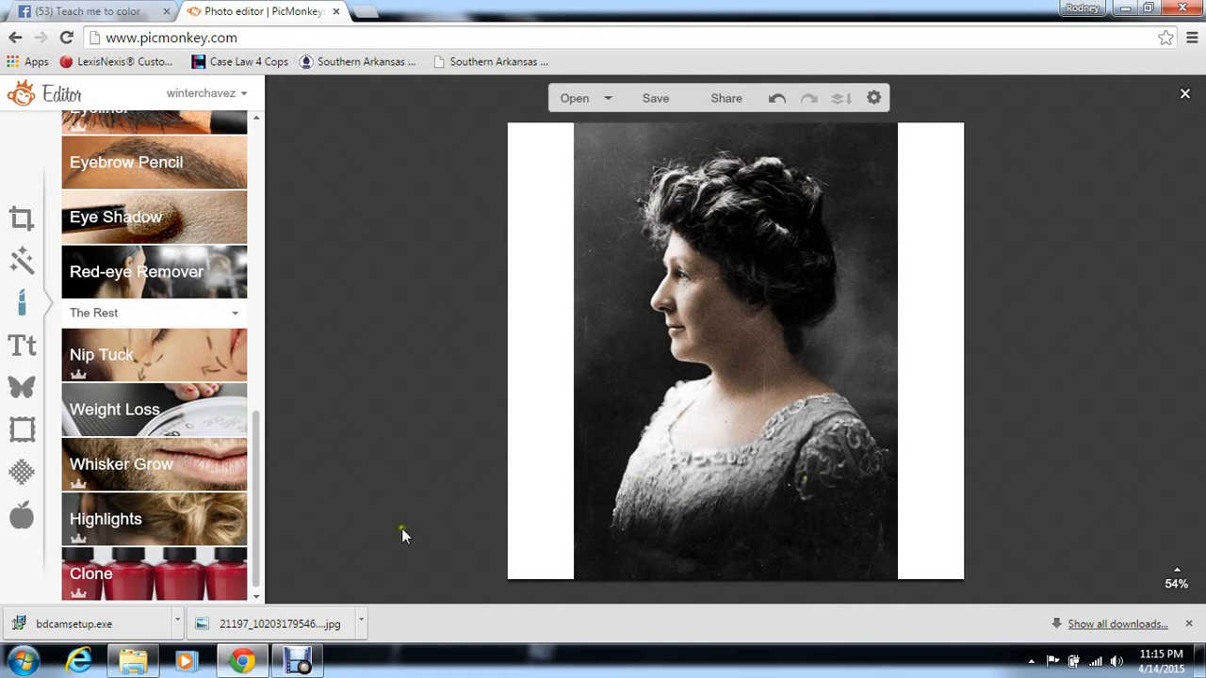
Paint the dress with a dark purple 1c0836 highlight at brush size 100.
left_click(213, 504)
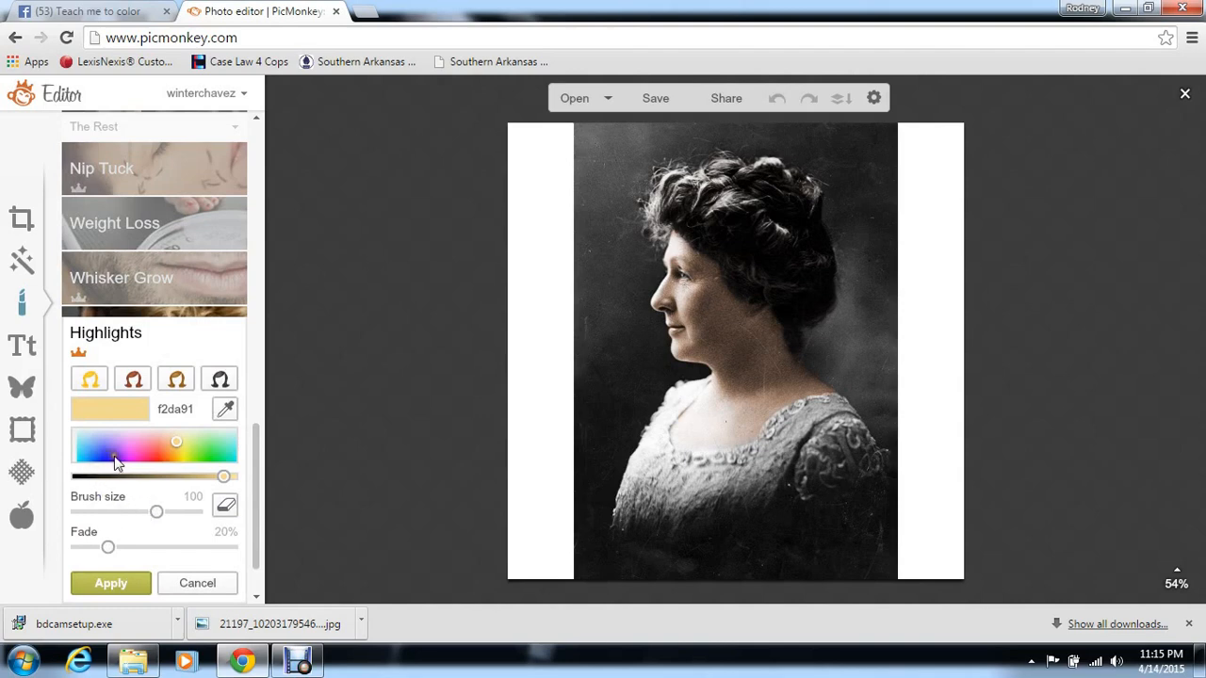
left_click(115, 459)
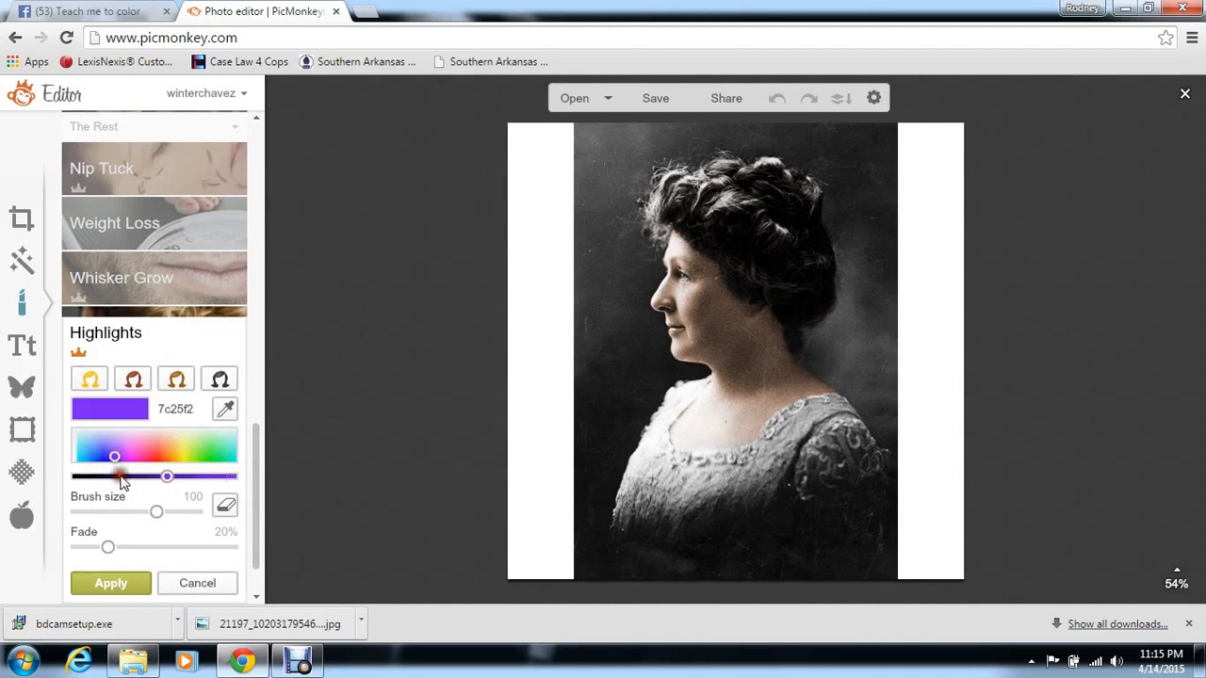
left_click(121, 477)
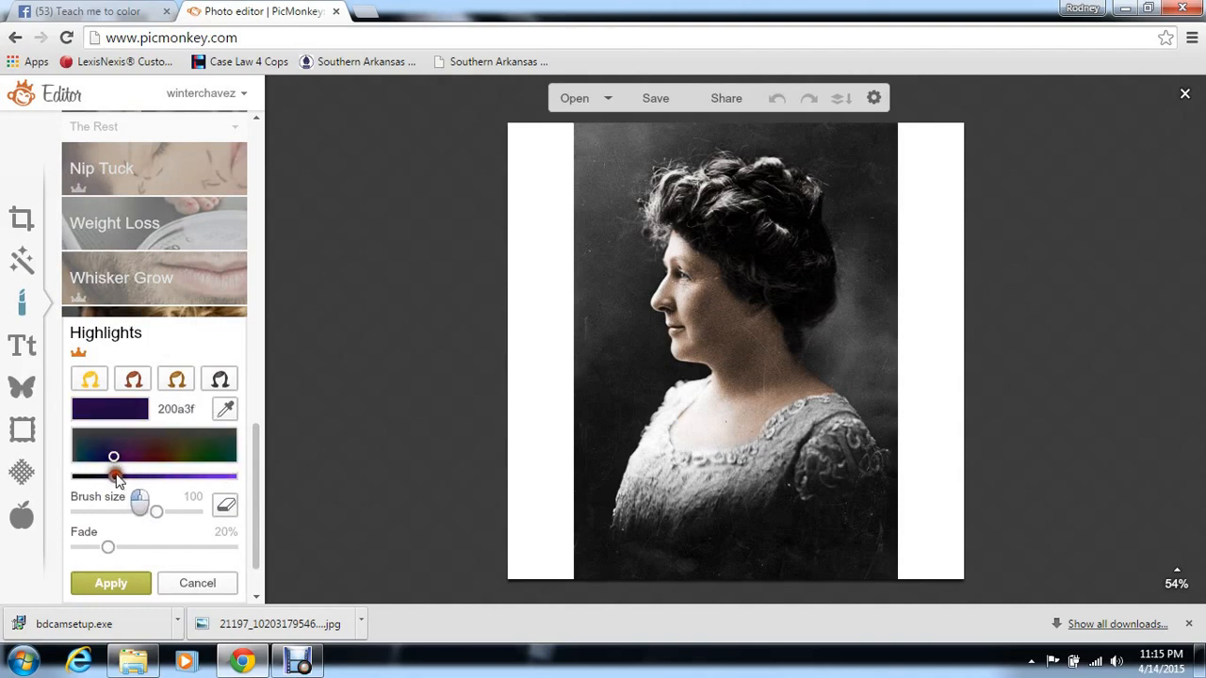
left_click_drag(117, 479, 116, 479)
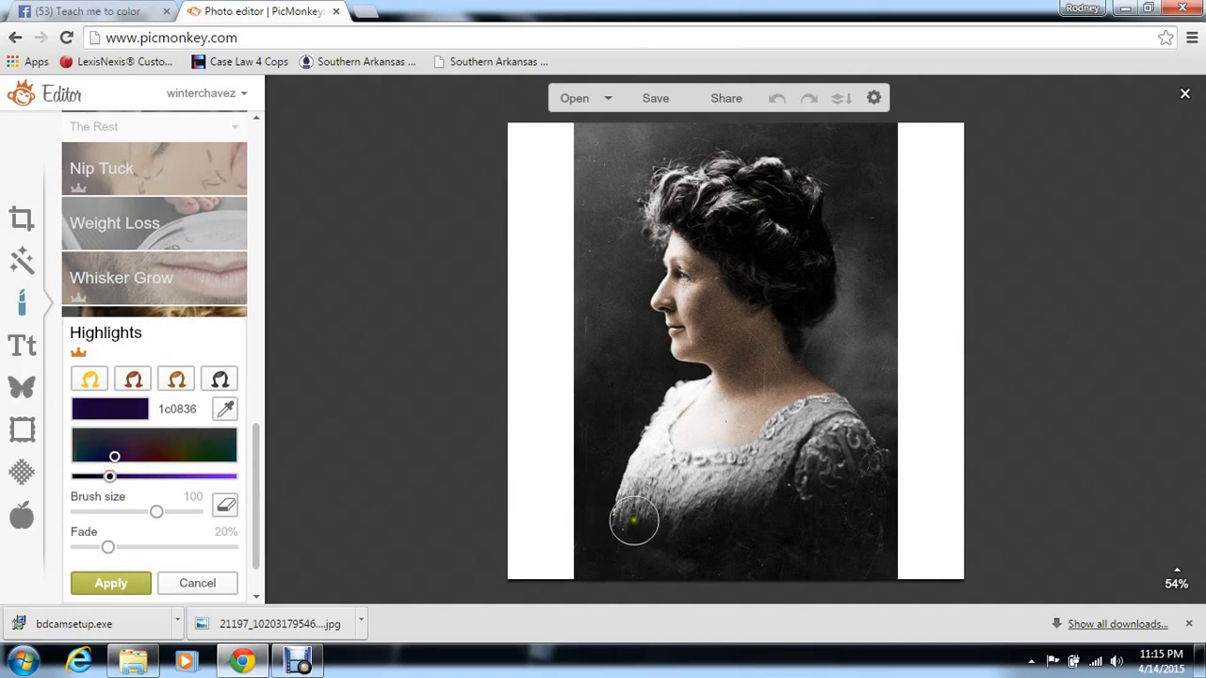
mouse_move(634, 521)
left_mouse_down()
mouse_move(648, 466)
mouse_move(660, 495)
mouse_move(715, 485)
mouse_move(768, 471)
mouse_move(832, 421)
mouse_move(763, 469)
mouse_move(671, 470)
mouse_move(670, 528)
mouse_move(635, 570)
left_mouse_up()
mouse_move(712, 577)
left_mouse_down()
mouse_move(670, 573)
mouse_move(869, 568)
mouse_move(843, 428)
mouse_move(814, 460)
mouse_move(832, 560)
mouse_move(797, 528)
mouse_move(781, 458)
mouse_move(762, 545)
mouse_move(703, 522)
mouse_move(699, 497)
mouse_move(749, 385)
mouse_move(726, 315)
left_mouse_up()
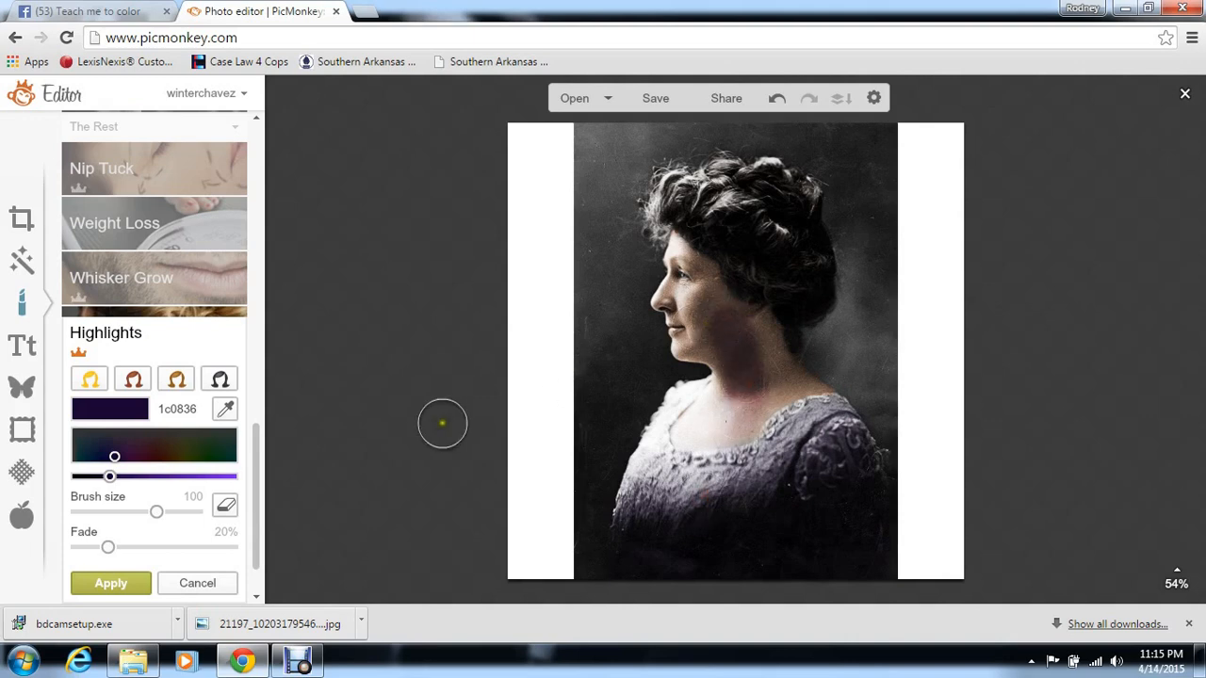
Erase the purple spill from the neck and chest, and set the brush size to 45 for touching up the dress.
left_click(227, 508)
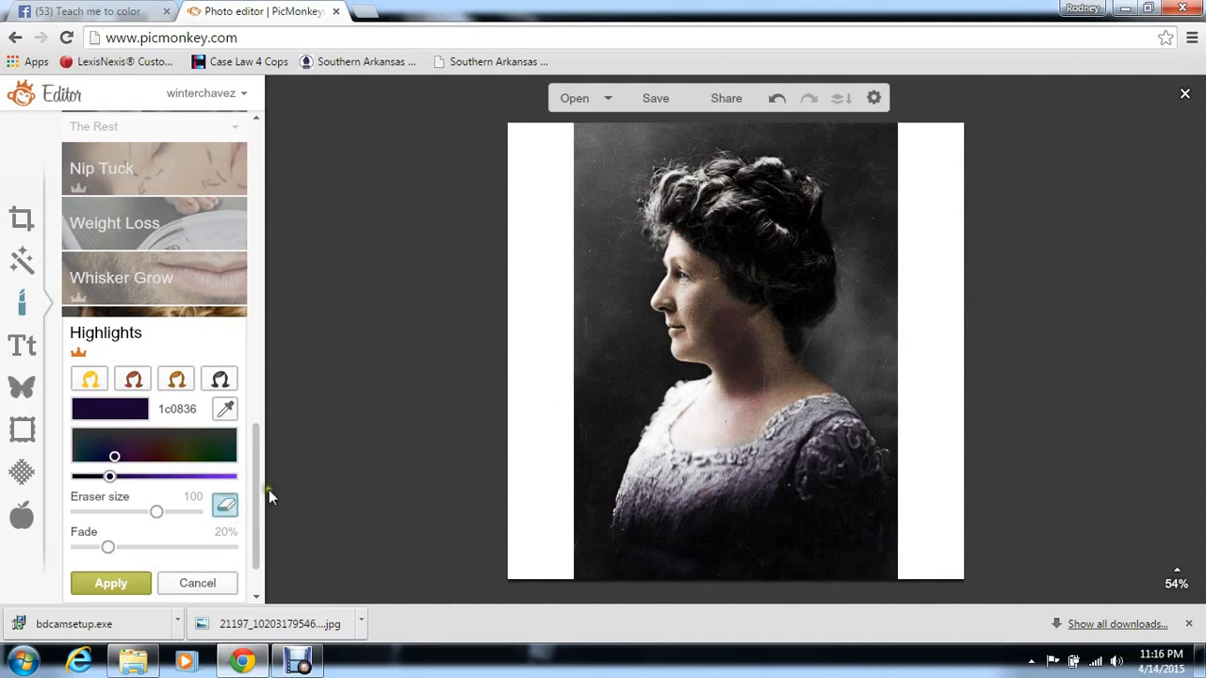
mouse_move(722, 336)
left_mouse_down()
mouse_move(724, 321)
mouse_move(722, 403)
mouse_move(748, 409)
mouse_move(759, 385)
mouse_move(748, 334)
mouse_move(749, 368)
mouse_move(722, 408)
mouse_move(728, 421)
mouse_move(761, 399)
mouse_move(741, 409)
left_mouse_up()
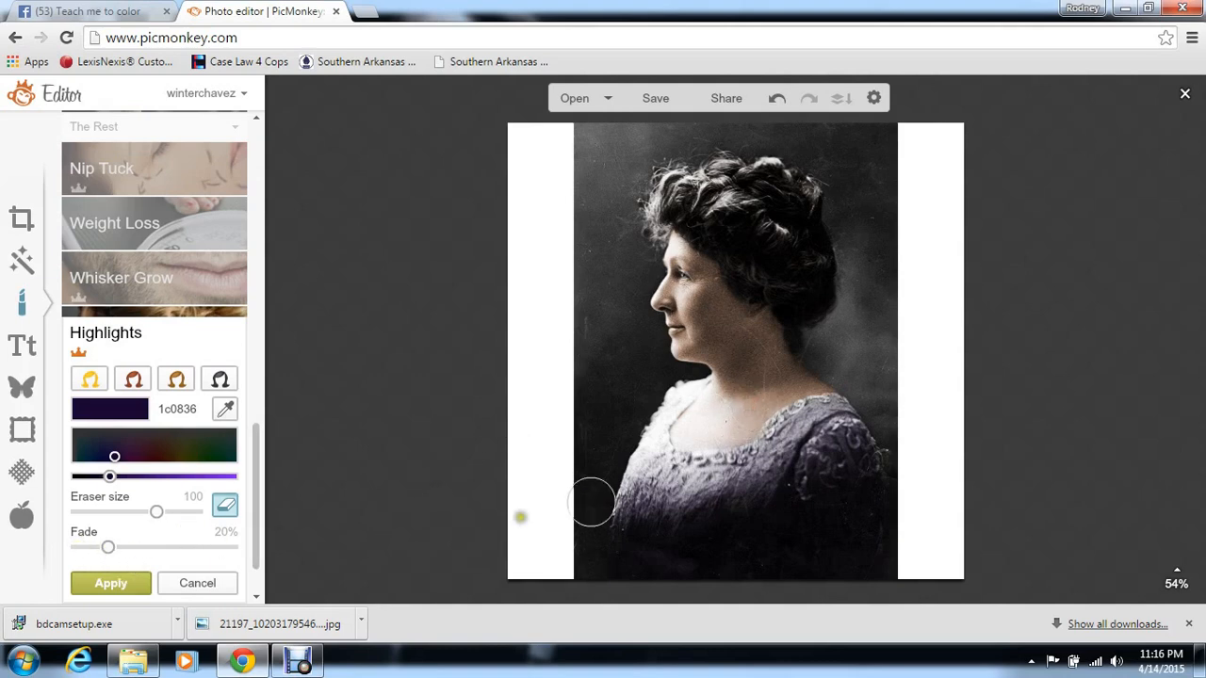
left_click(230, 511)
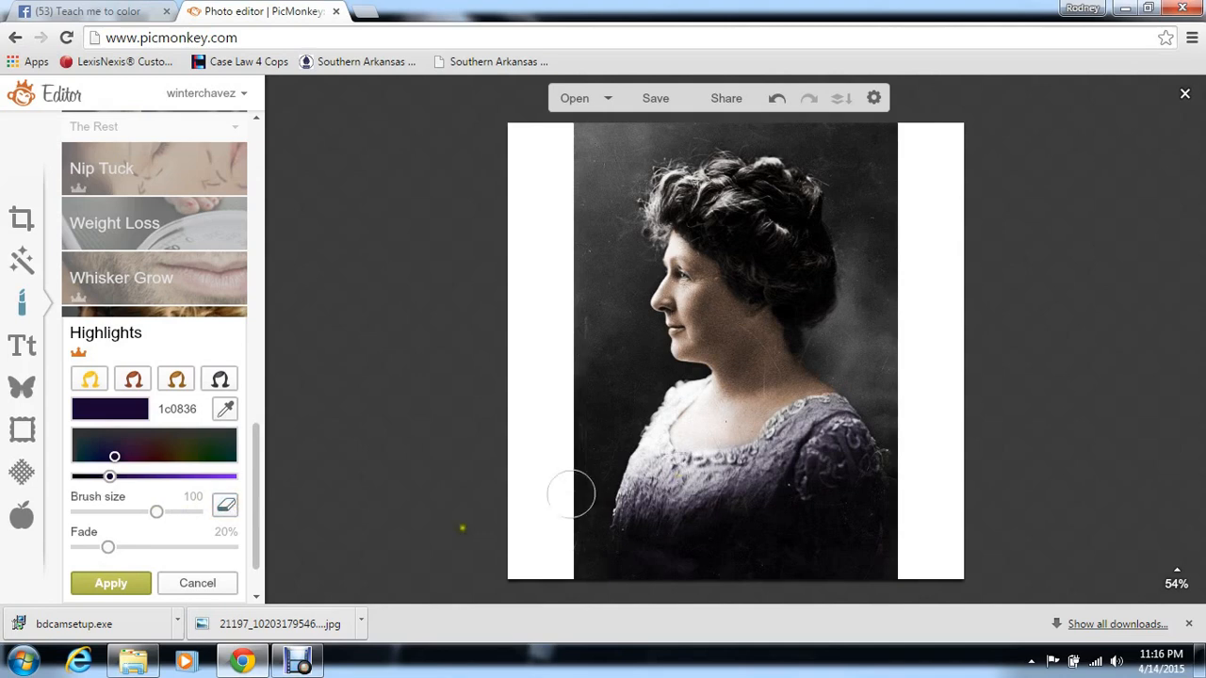
left_click_drag(149, 514, 131, 513)
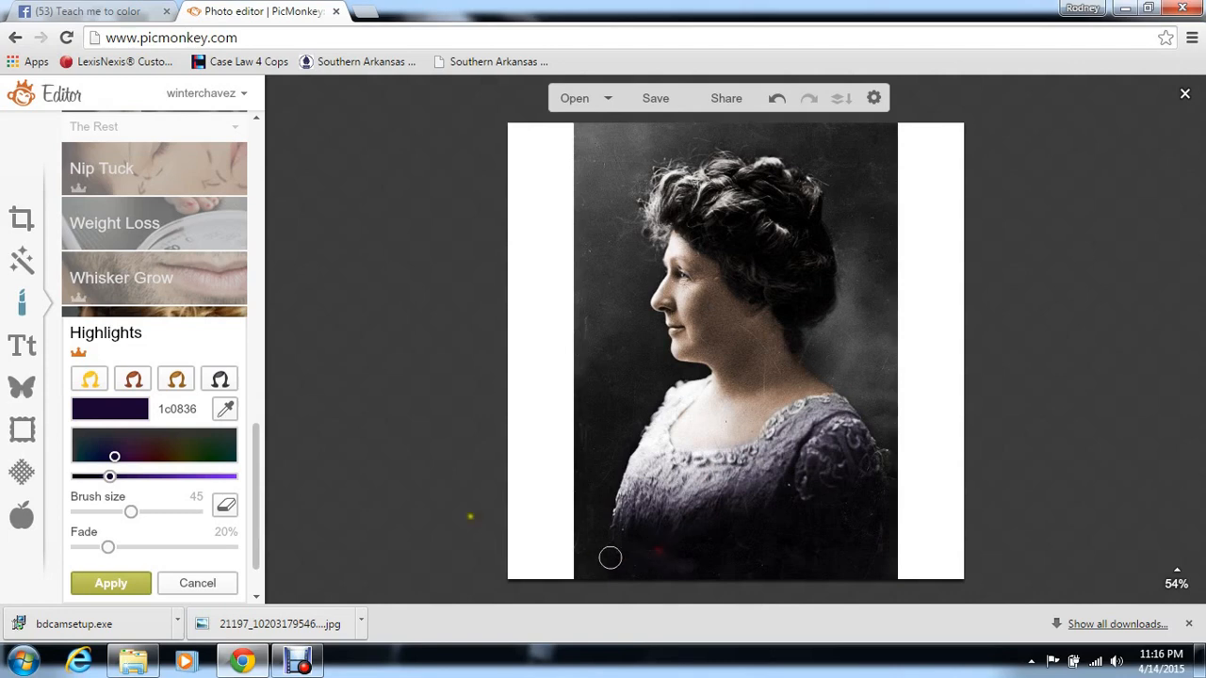
Try other highlight colors on the painted dress, including green 65ff4f and red ff3835.
left_click(226, 411)
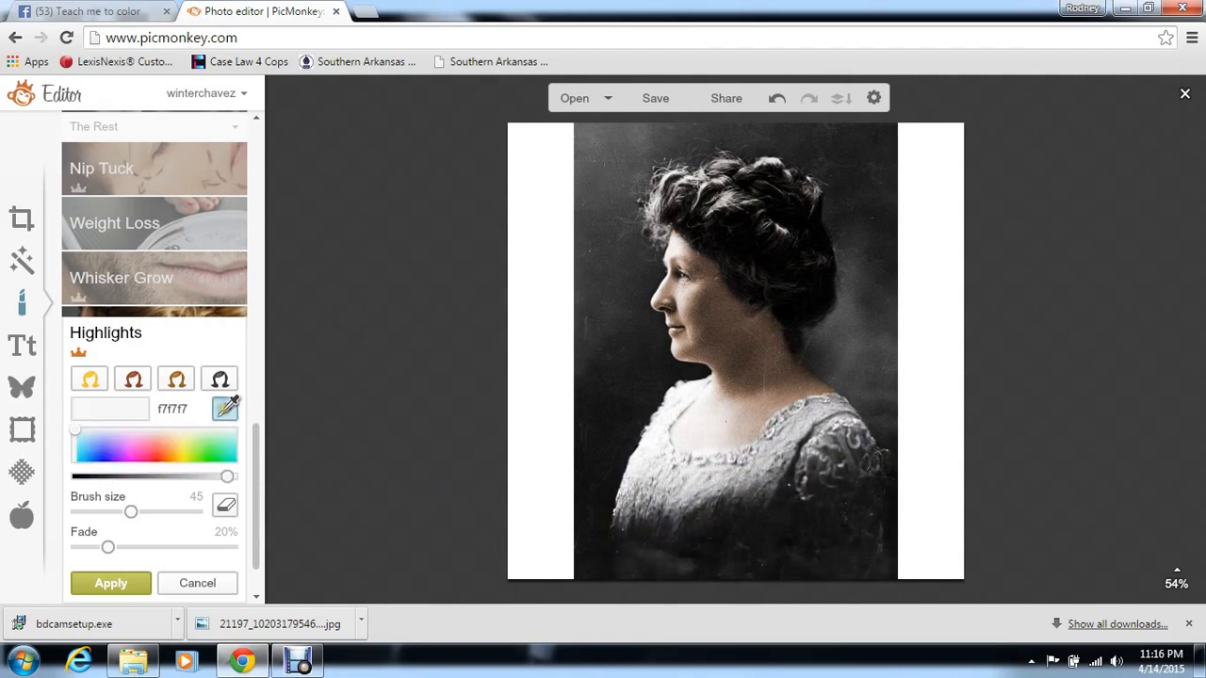
left_click(233, 478)
left_click(215, 459)
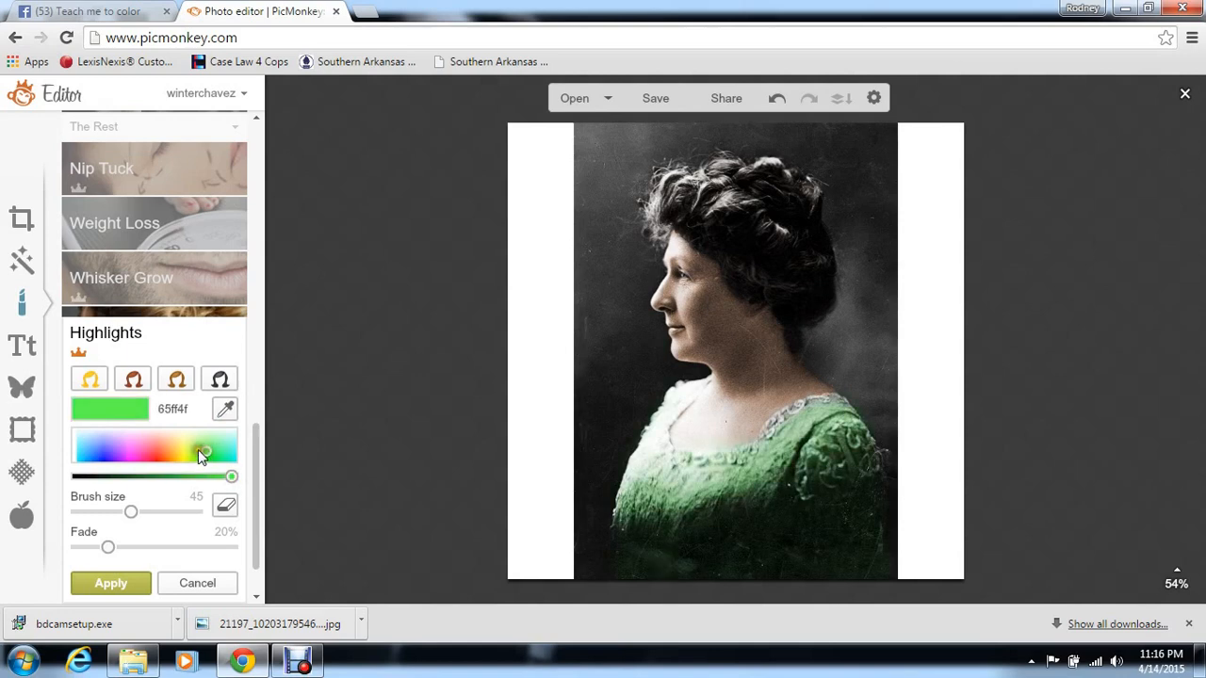
left_click(198, 449)
left_click(162, 462)
left_click(158, 458)
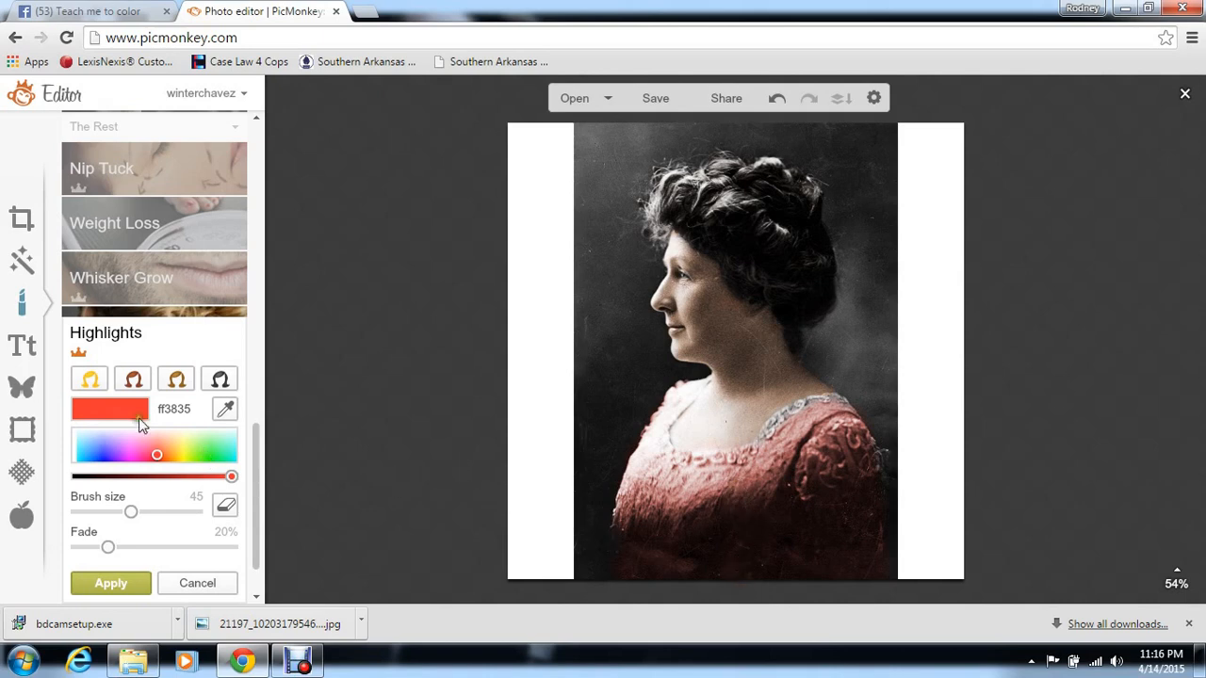
Recolor the dress highlight to dark purple 2f164d, set the fade to 1%, and apply it.
left_click(142, 459)
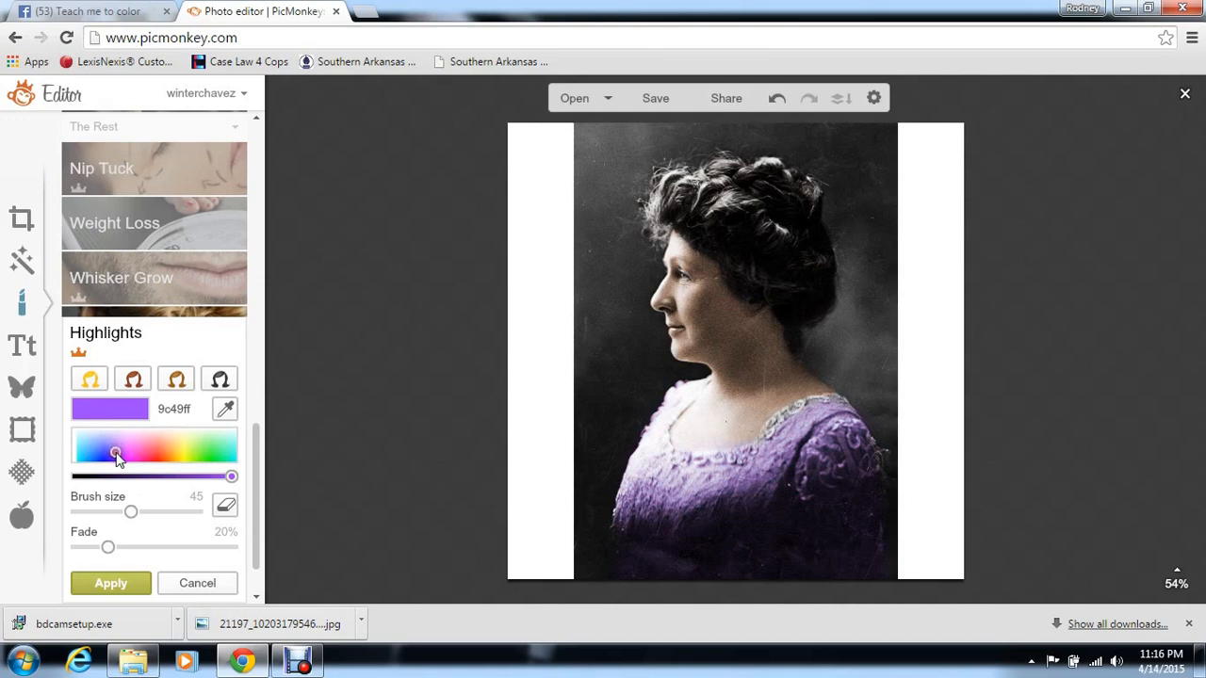
left_click(125, 477)
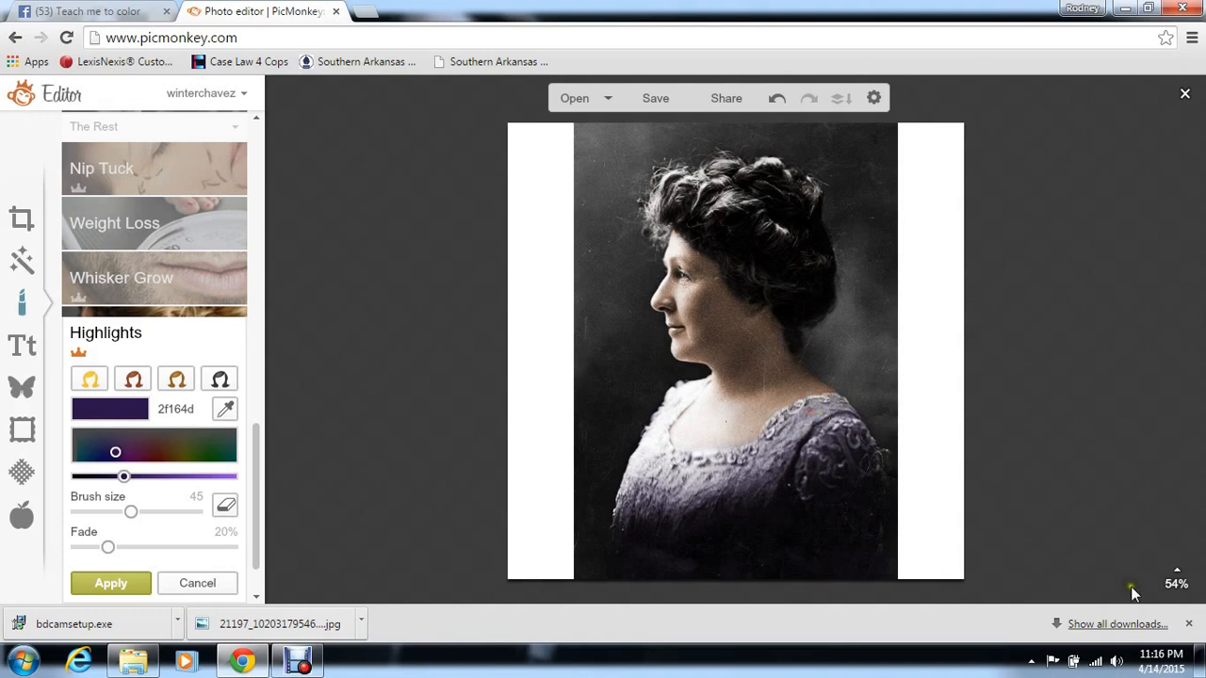
left_click(1176, 507)
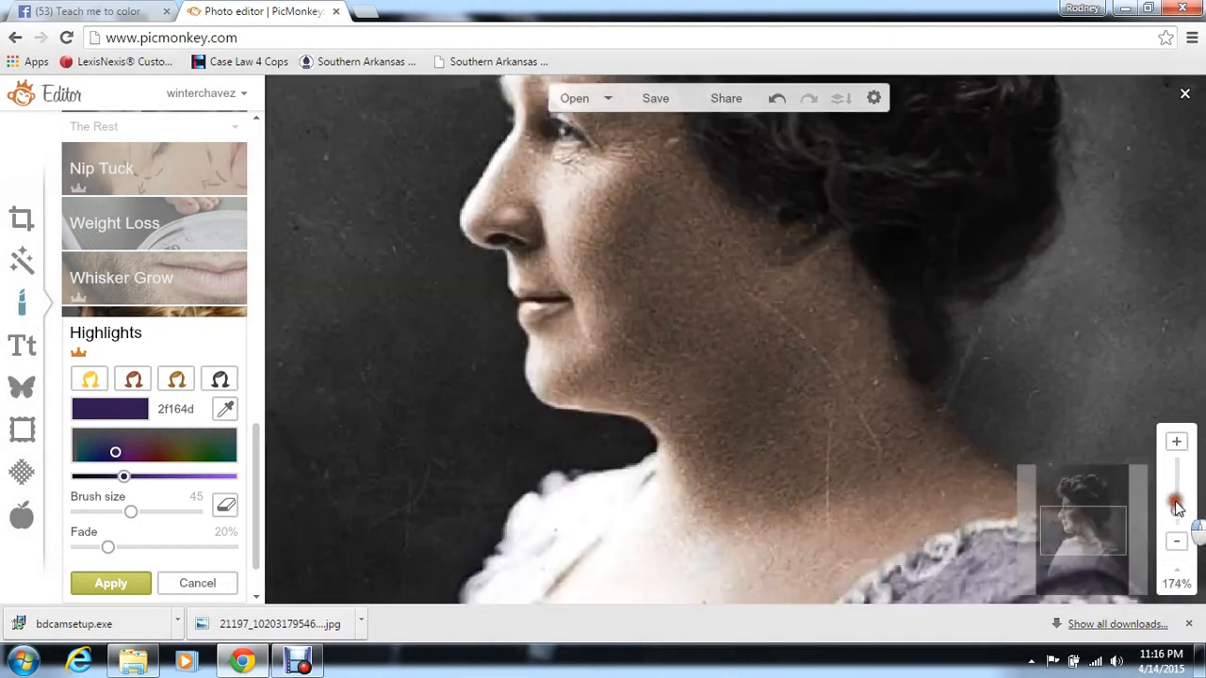
mouse_move(1176, 507)
left_mouse_down()
mouse_move(1176, 484)
mouse_move(1176, 504)
left_mouse_up()
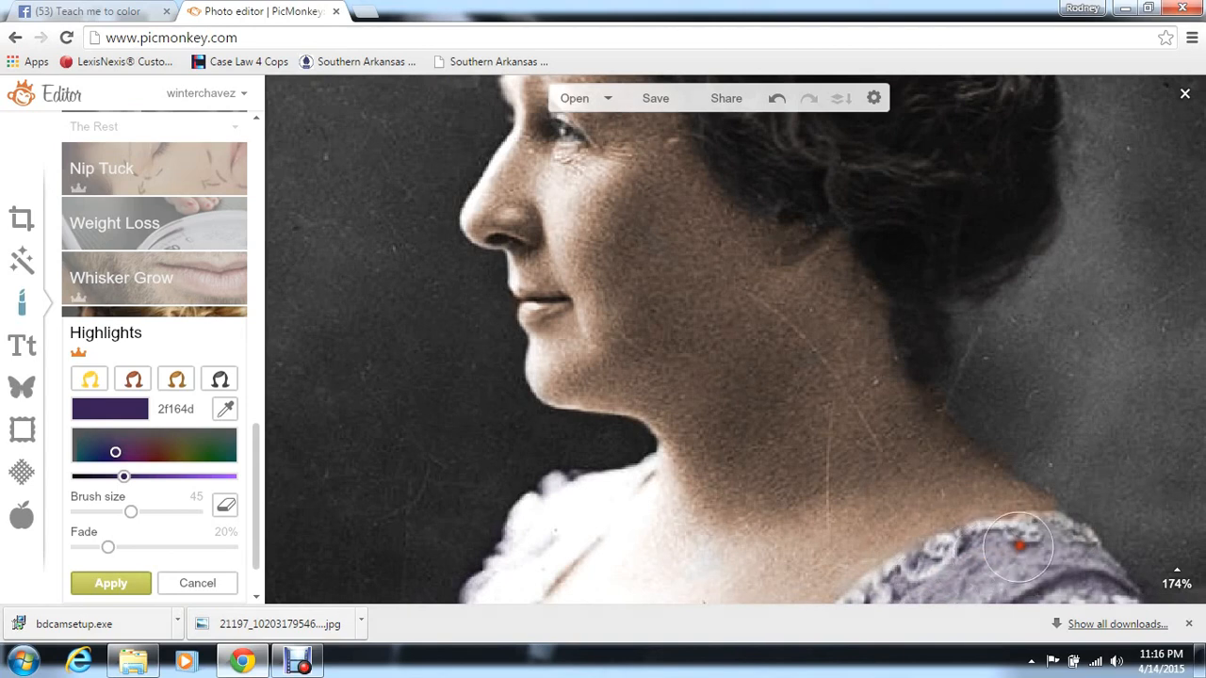
mouse_move(1168, 577)
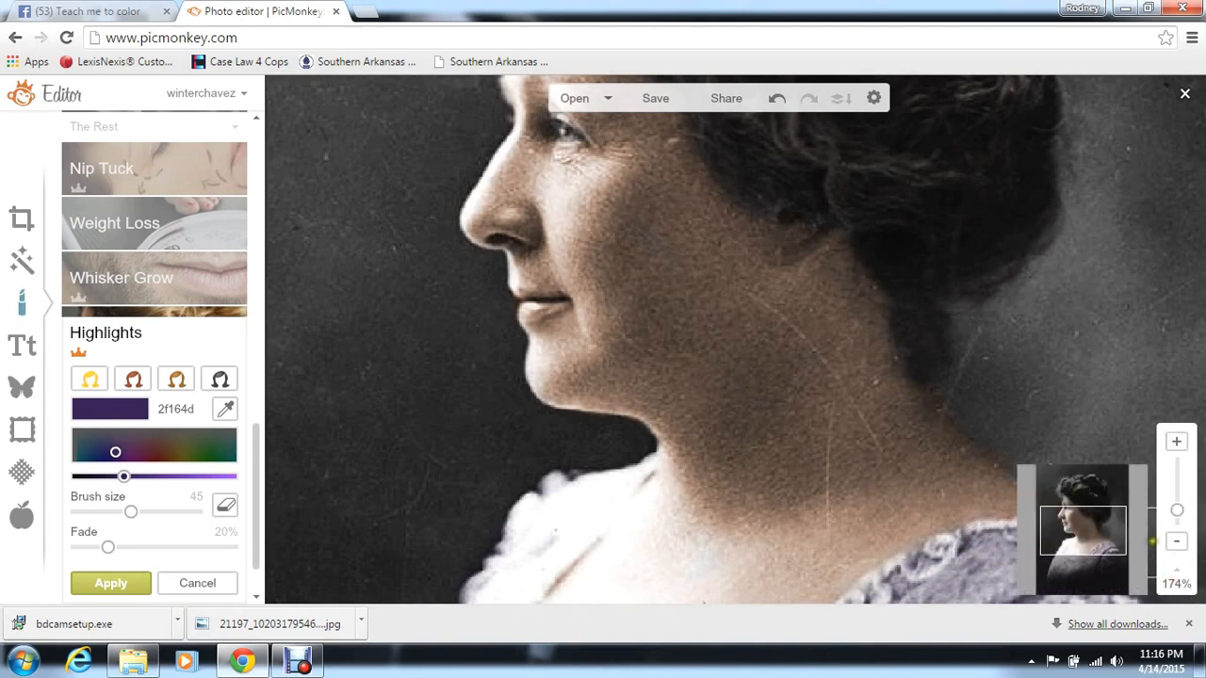
left_click(1183, 547)
left_click(1183, 547)
left_click(1184, 546)
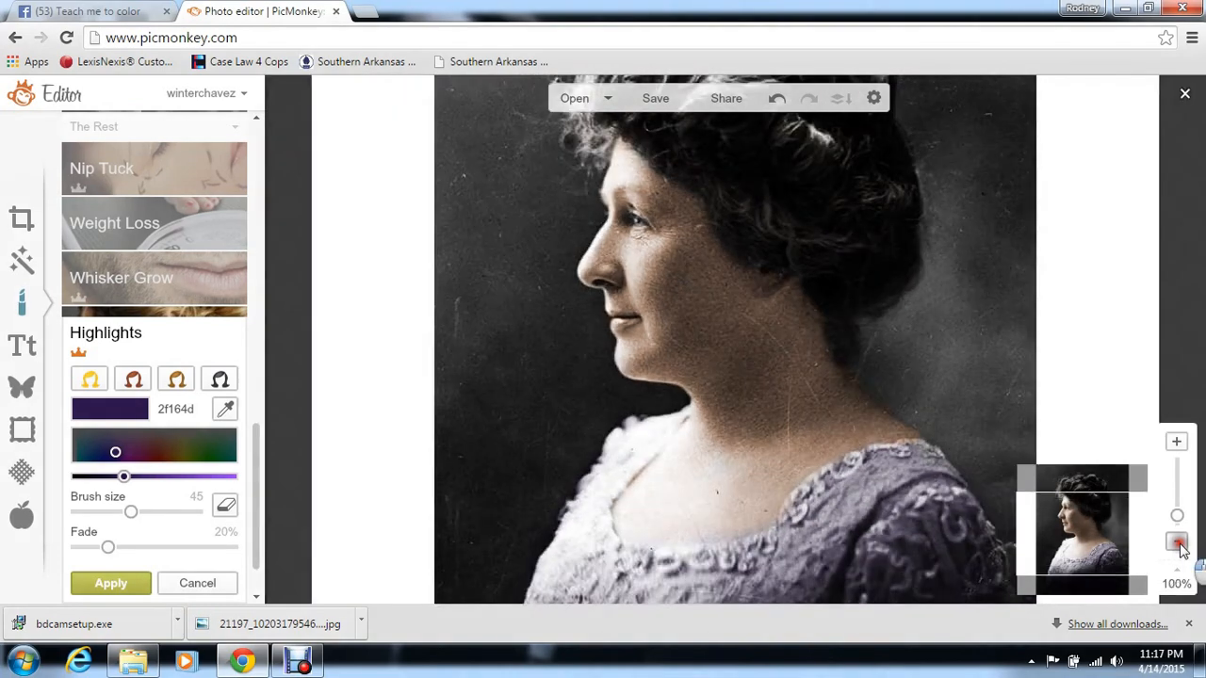
left_click(1183, 546)
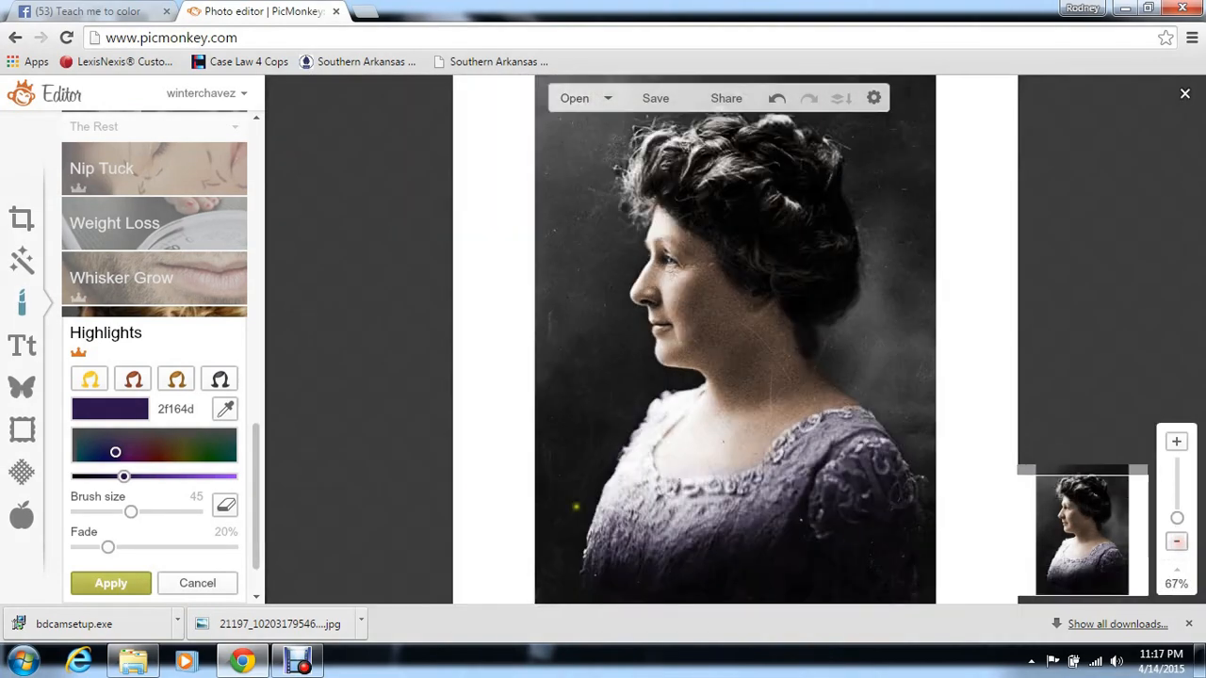
left_click(80, 547)
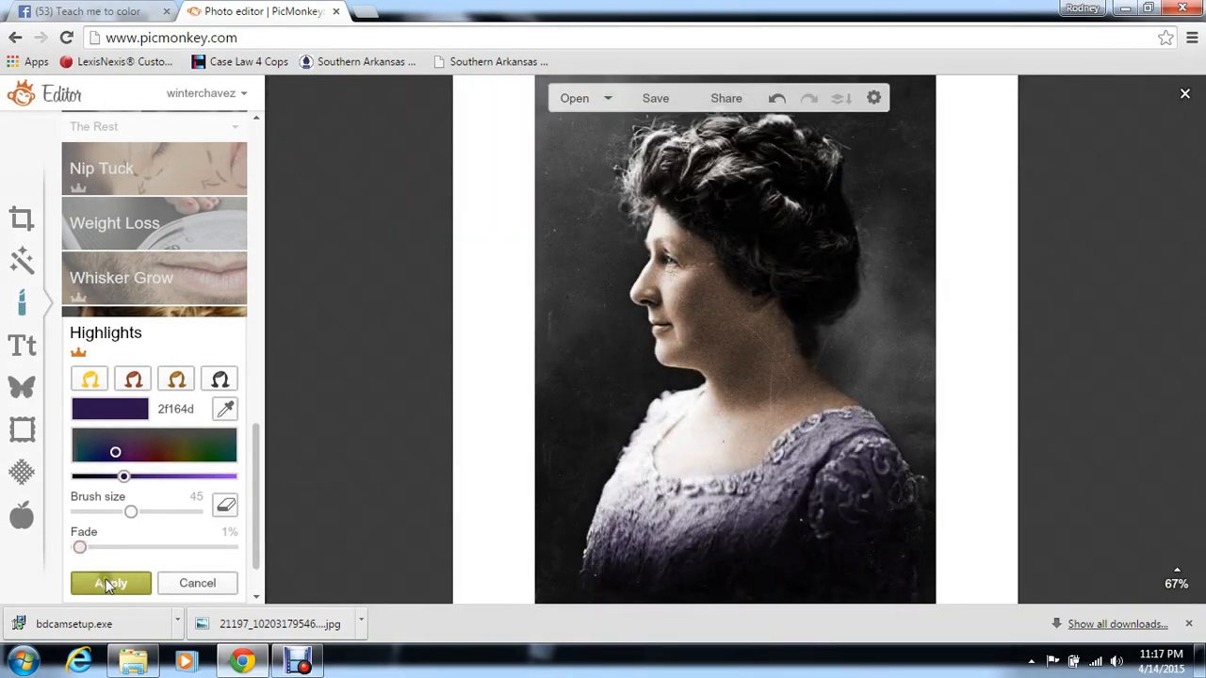
left_click(108, 584)
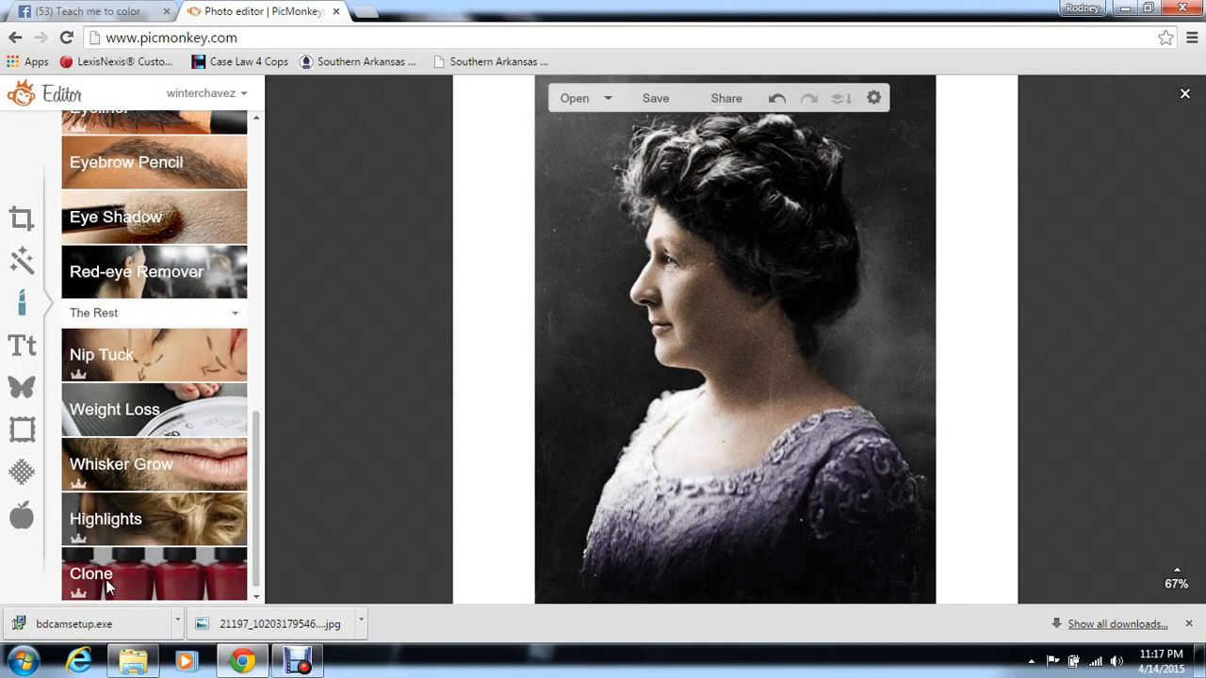
Paint a second purple 3b1952 highlight over the dress at brush size 100 and 0% fade, and apply it.
left_click(160, 515)
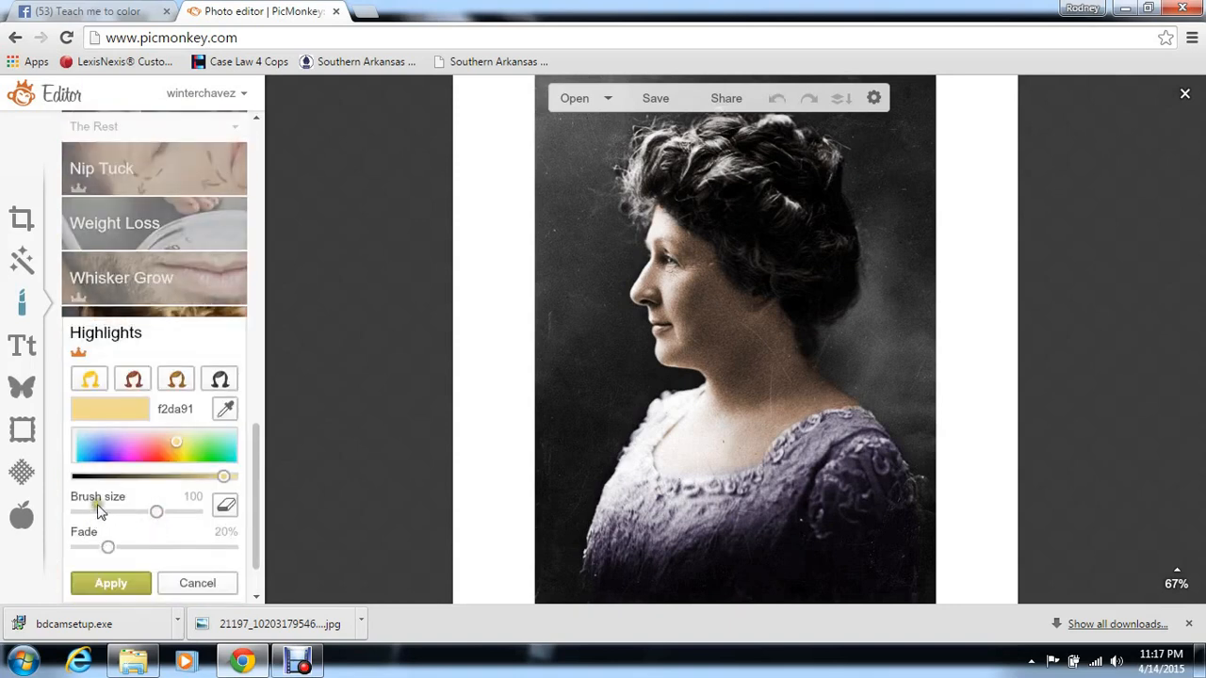
left_click(119, 454)
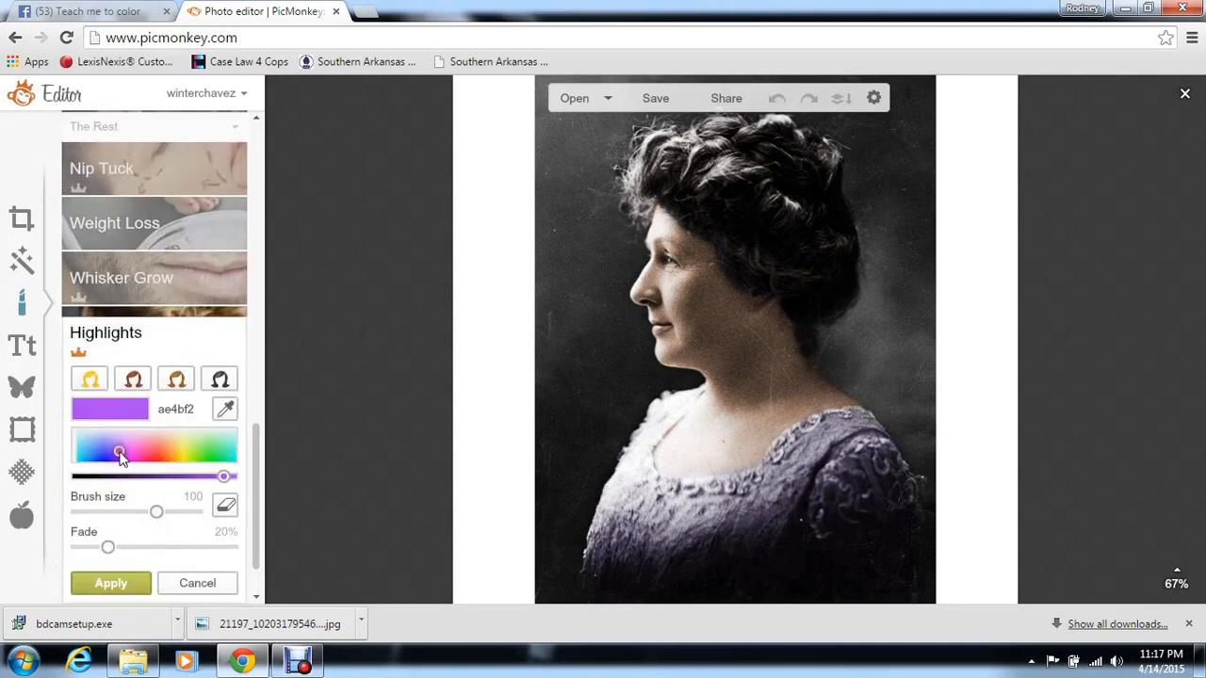
left_click_drag(121, 478, 126, 479)
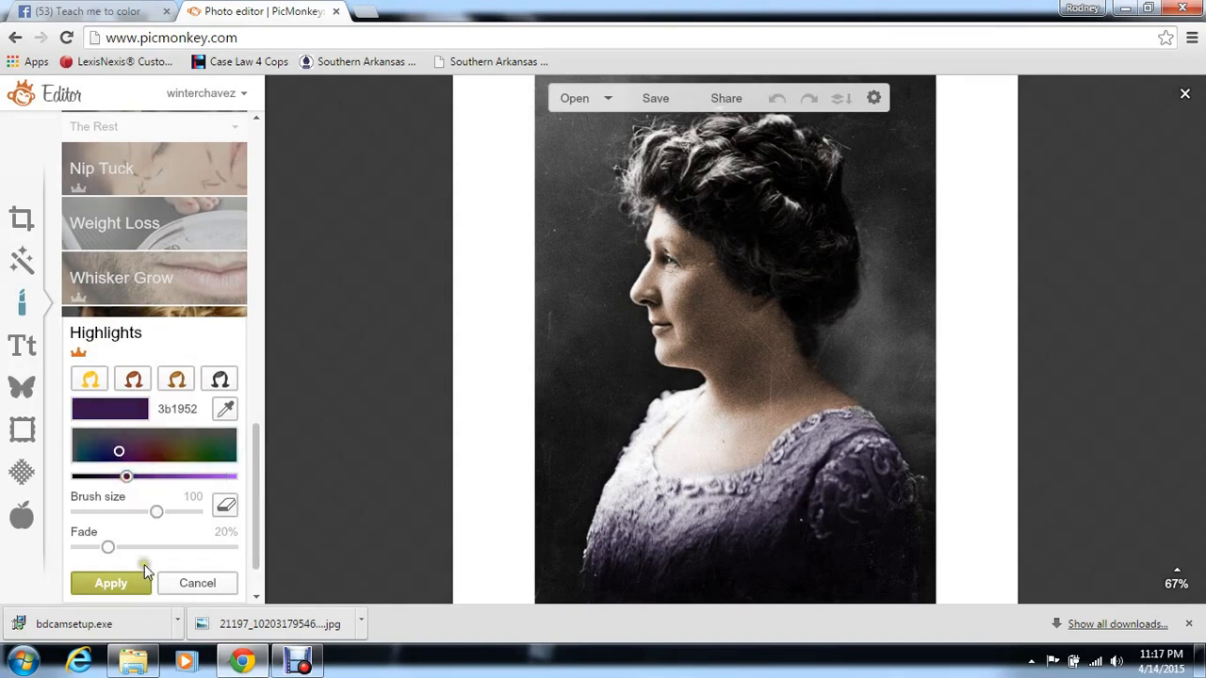
left_click_drag(111, 543, 65, 556)
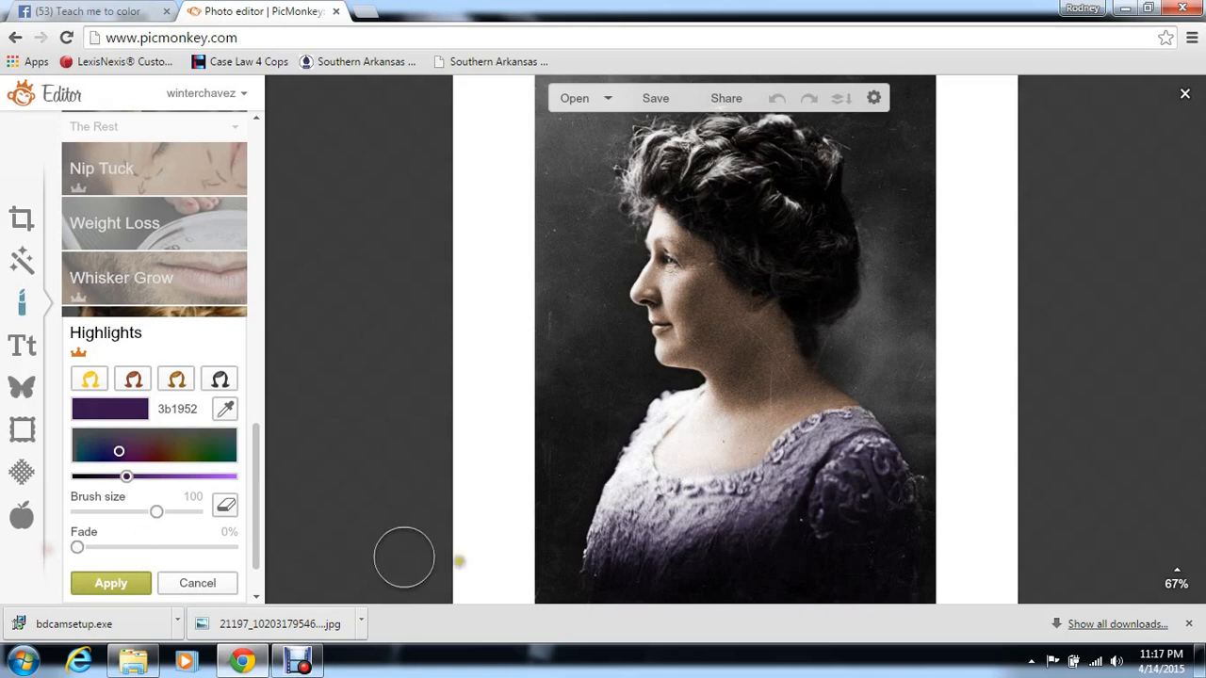
mouse_move(595, 552)
left_mouse_down()
mouse_move(622, 517)
mouse_move(702, 525)
mouse_move(856, 442)
mouse_move(902, 544)
mouse_move(895, 637)
mouse_move(856, 589)
mouse_move(823, 493)
mouse_move(803, 581)
mouse_move(673, 571)
mouse_move(783, 560)
mouse_move(775, 546)
mouse_move(597, 578)
mouse_move(632, 512)
mouse_move(695, 504)
mouse_move(688, 514)
mouse_move(627, 495)
mouse_move(650, 418)
mouse_move(627, 547)
mouse_move(763, 530)
mouse_move(820, 483)
left_mouse_up()
left_click(665, 408)
mouse_move(800, 529)
left_mouse_down()
mouse_move(836, 453)
mouse_move(871, 466)
mouse_move(896, 543)
mouse_move(883, 571)
mouse_move(710, 578)
left_mouse_up()
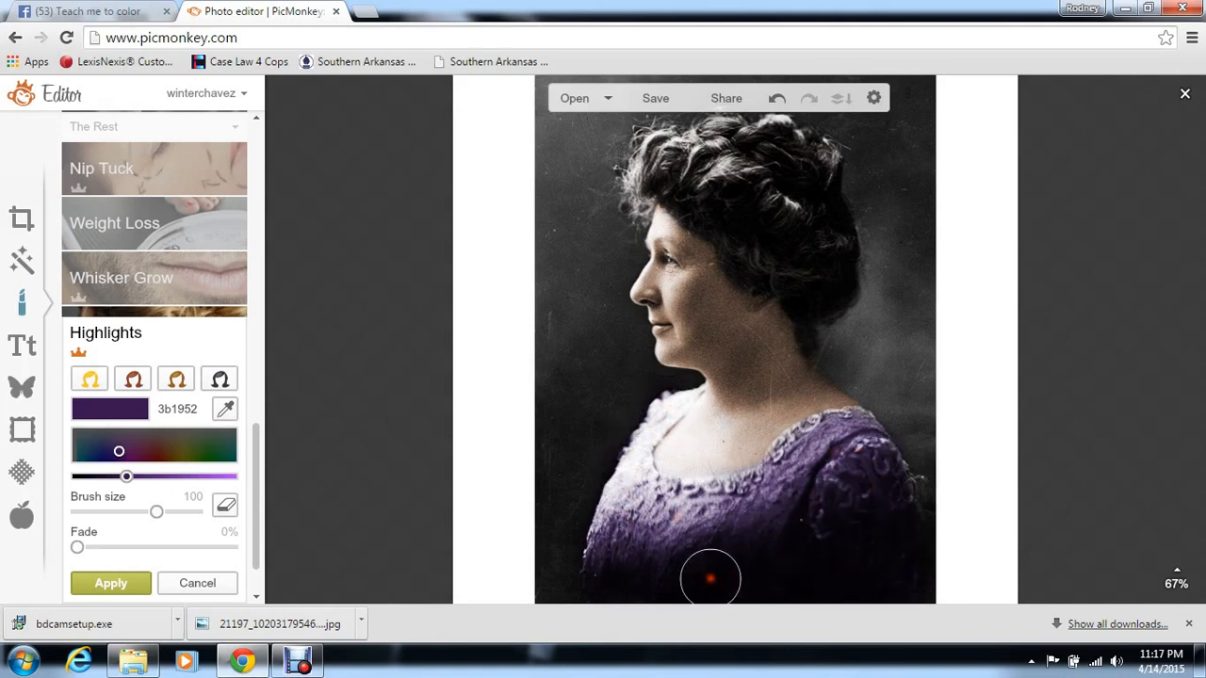
left_click(117, 584)
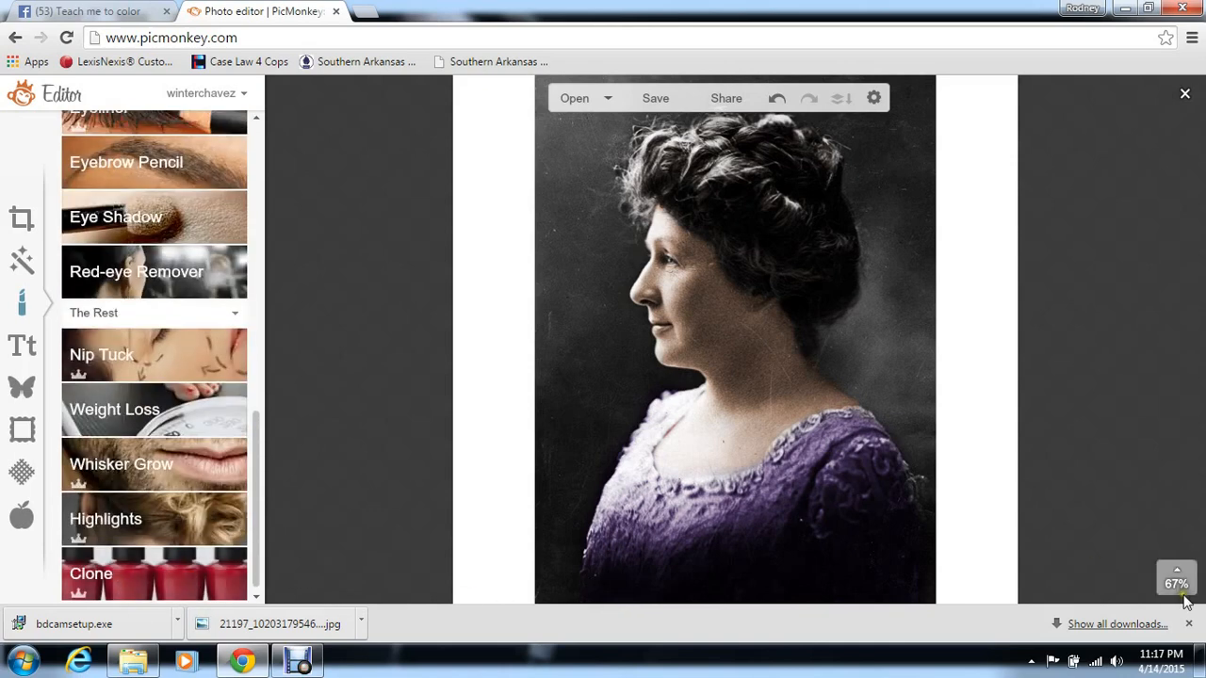
Paint the upper and lower lips with a dark red 550e04 highlight at brush size 9.
mouse_move(1168, 591)
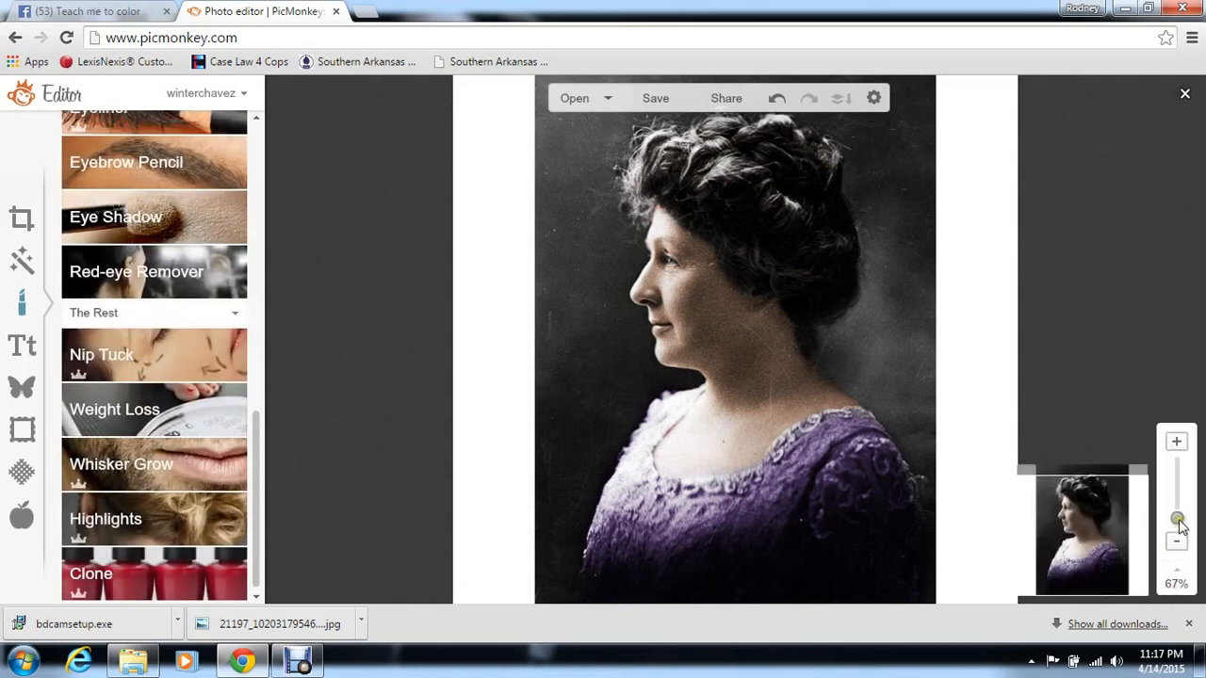
left_click_drag(1180, 521, 1180, 494)
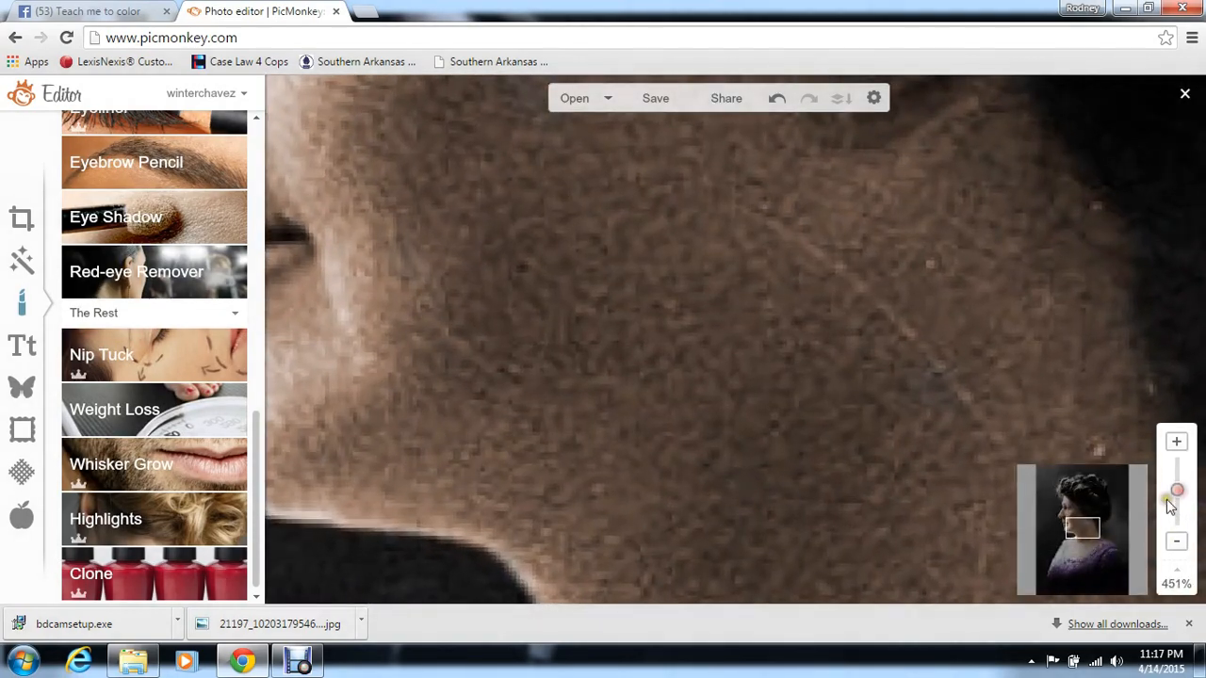
left_click_drag(1098, 521, 1085, 517)
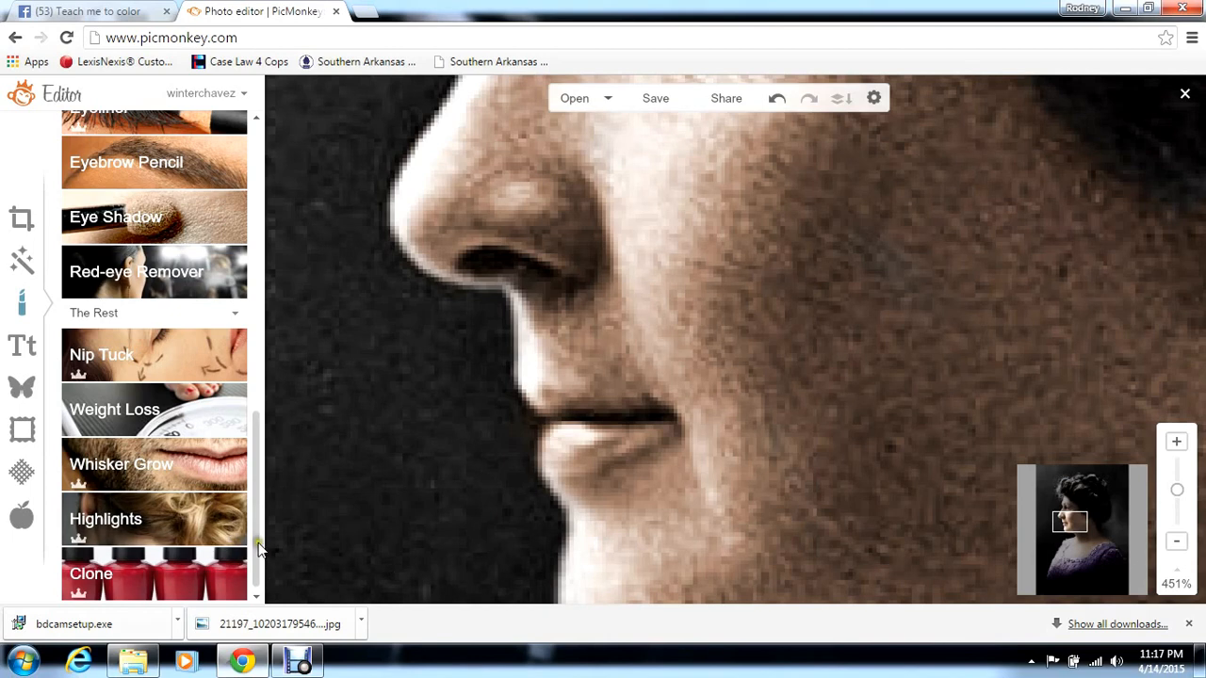
mouse_move(253, 540)
left_mouse_down()
mouse_move(250, 378)
mouse_move(236, 364)
left_mouse_up()
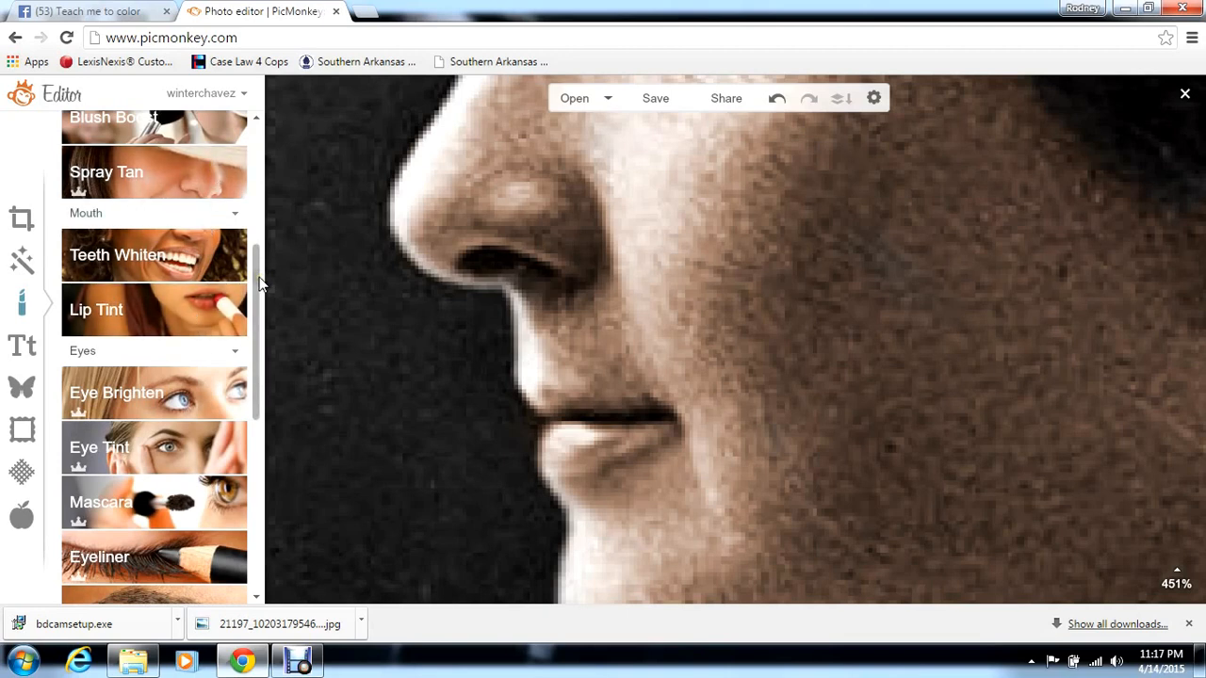
left_click_drag(259, 284, 257, 185)
left_click_drag(267, 301, 256, 523)
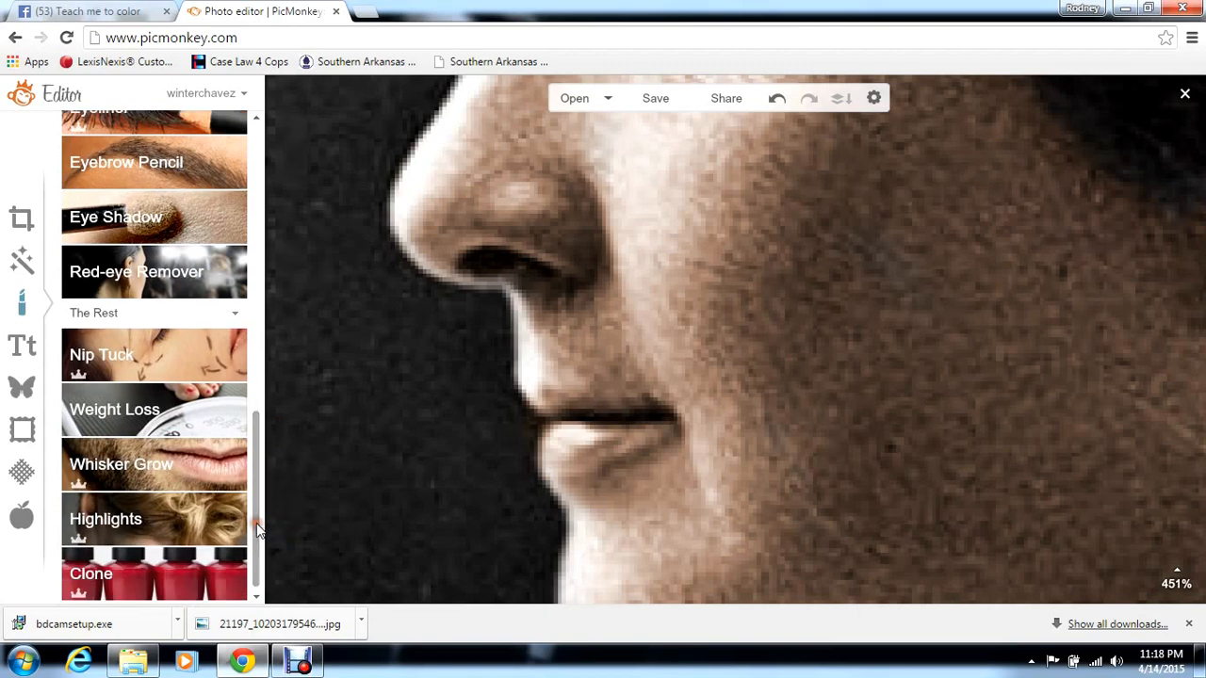
left_click(192, 519)
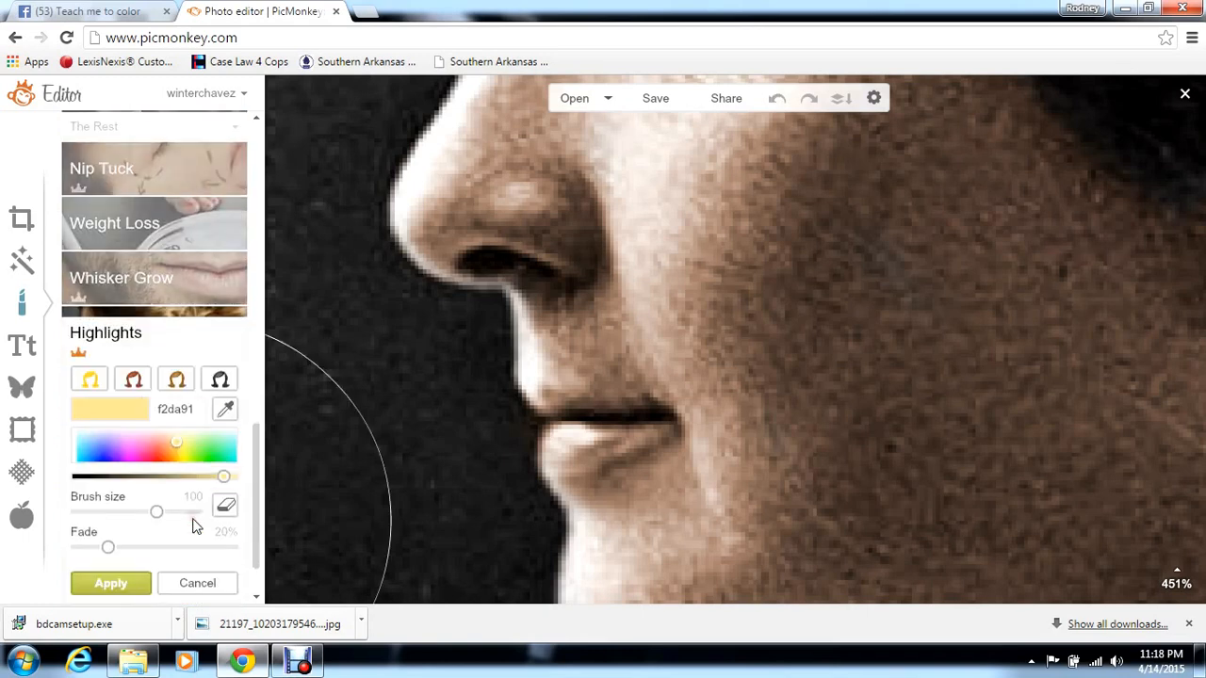
left_click(160, 460)
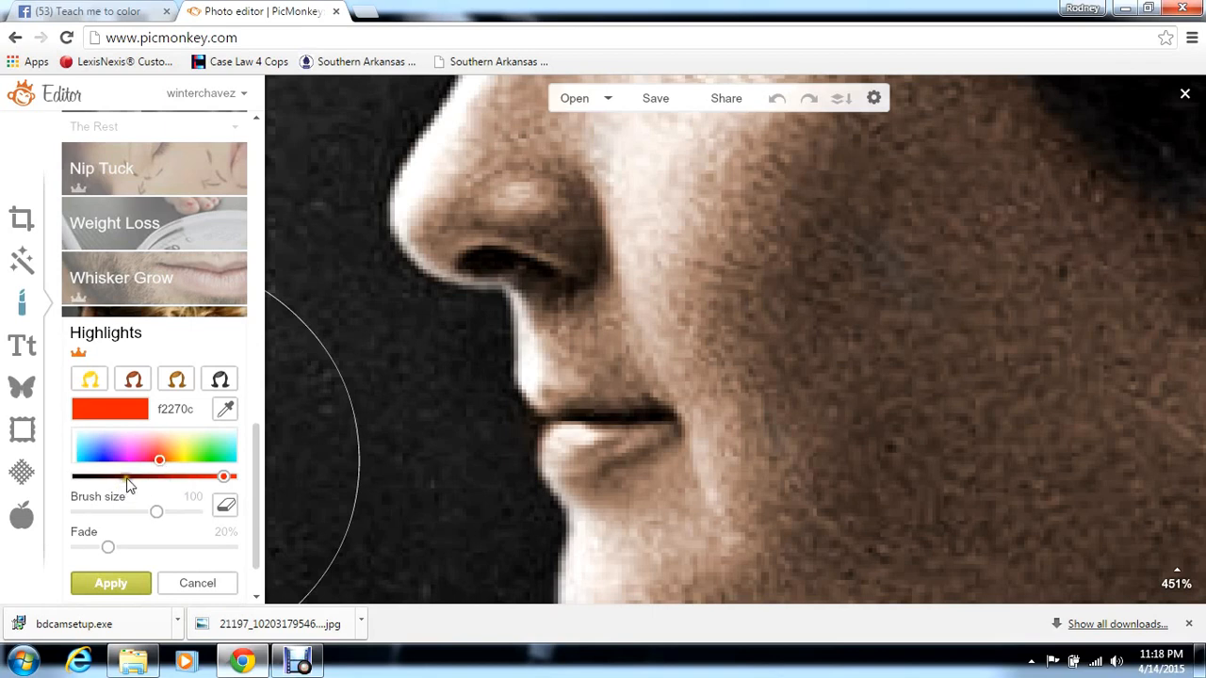
left_click(132, 478)
mouse_move(133, 481)
left_mouse_down()
mouse_move(112, 511)
mouse_move(93, 511)
left_mouse_up()
mouse_move(645, 437)
left_mouse_down()
mouse_move(638, 425)
mouse_move(554, 457)
mouse_move(560, 439)
mouse_move(641, 425)
mouse_move(554, 409)
mouse_move(634, 418)
left_mouse_up()
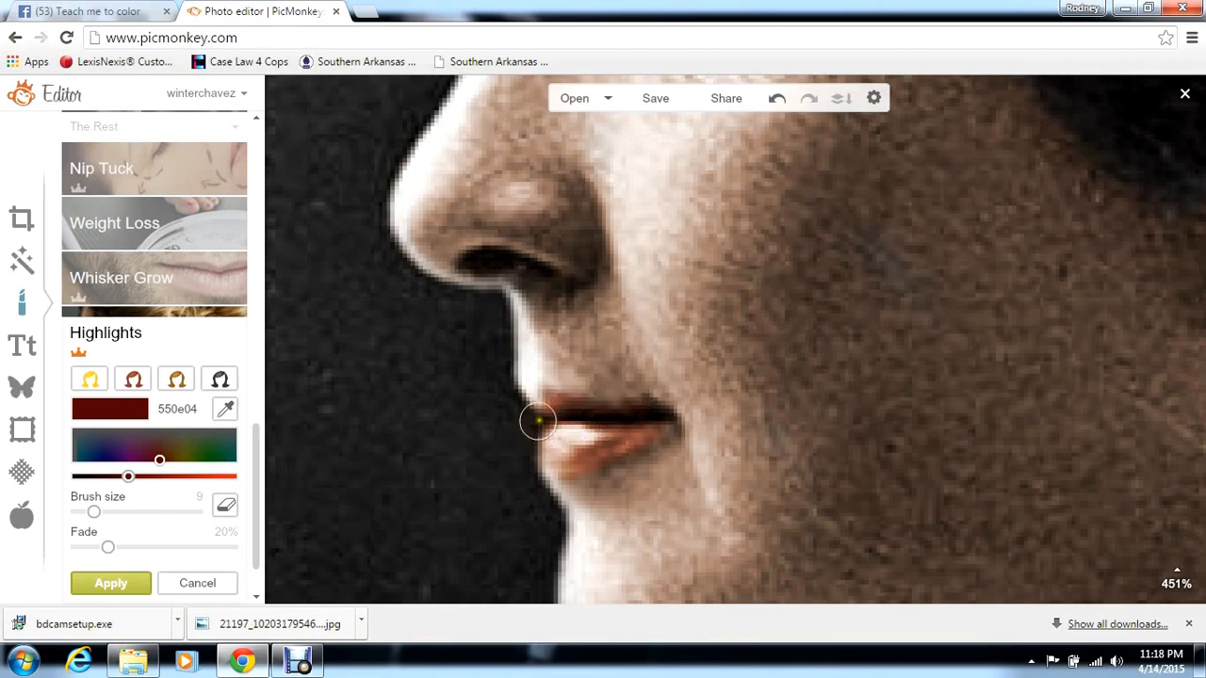
Extend the 550e04 highlight along the front edge of the lips, set its fade to 6%, and apply it.
left_click_drag(537, 422, 543, 466)
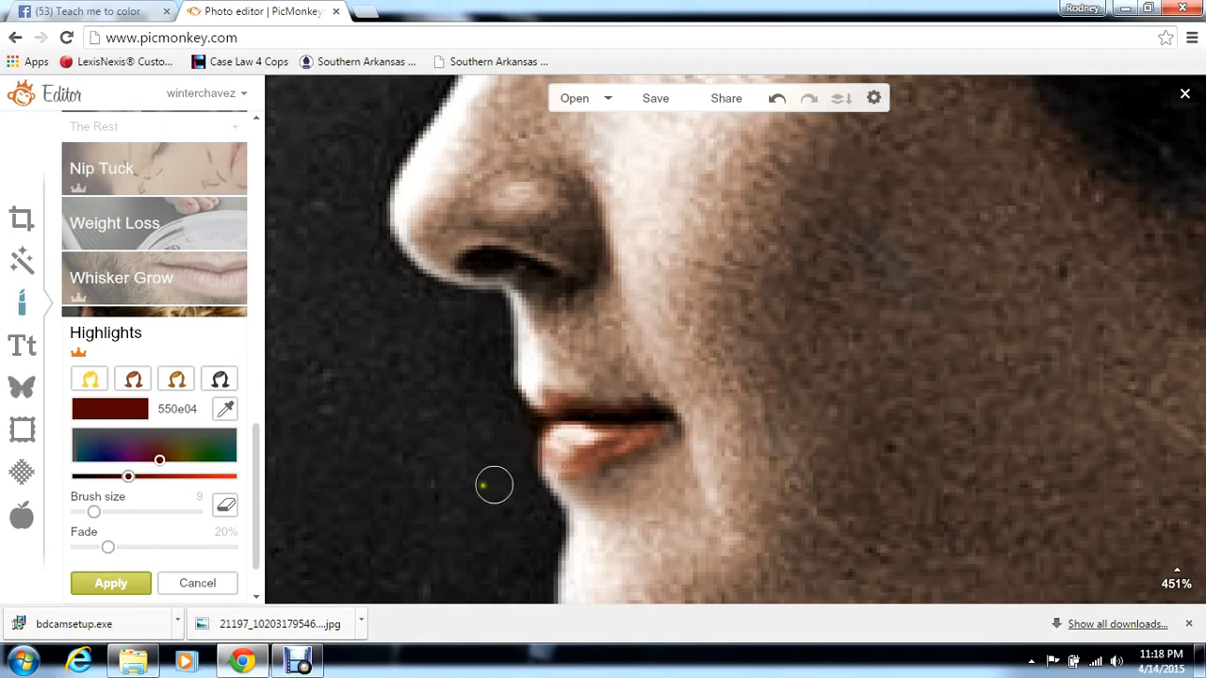
left_click(222, 507)
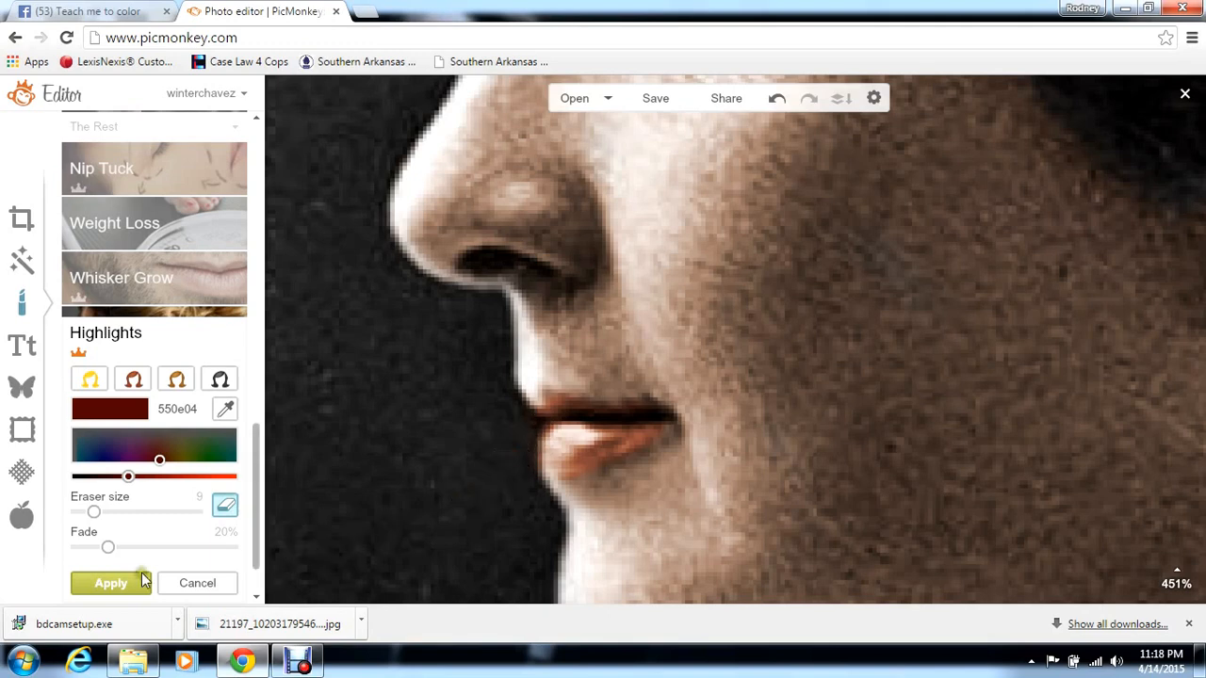
left_click_drag(106, 554, 83, 562)
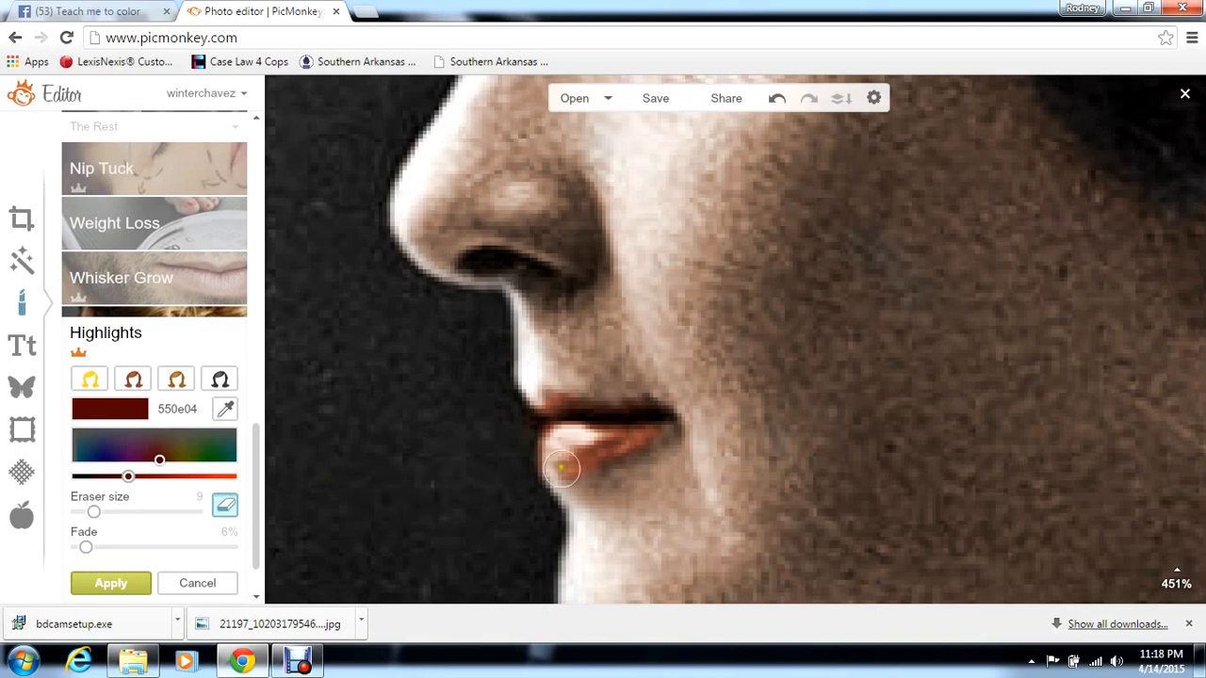
left_click(222, 508)
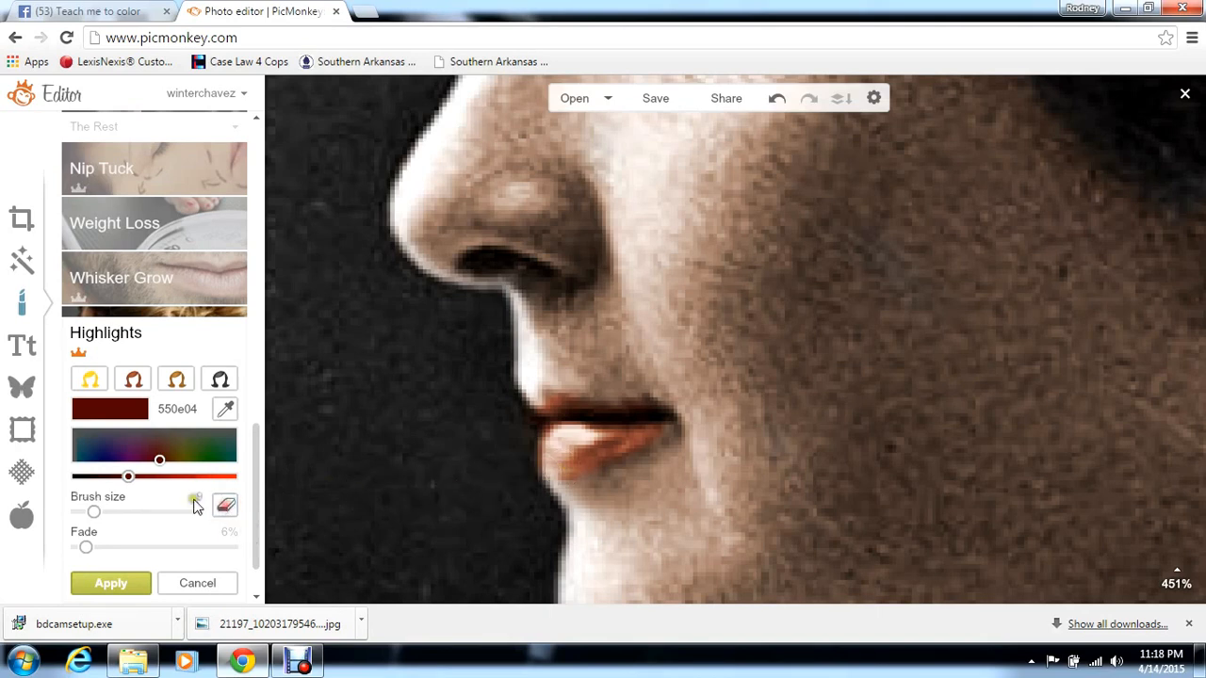
left_click(137, 477)
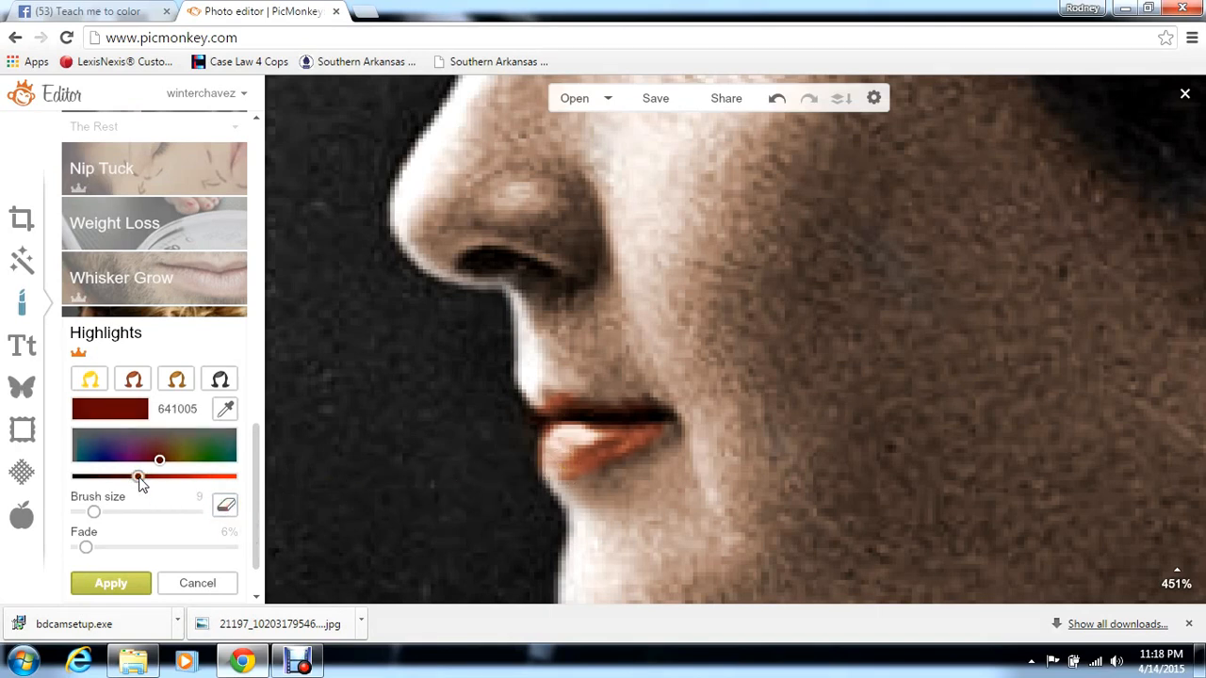
left_click_drag(139, 480, 131, 482)
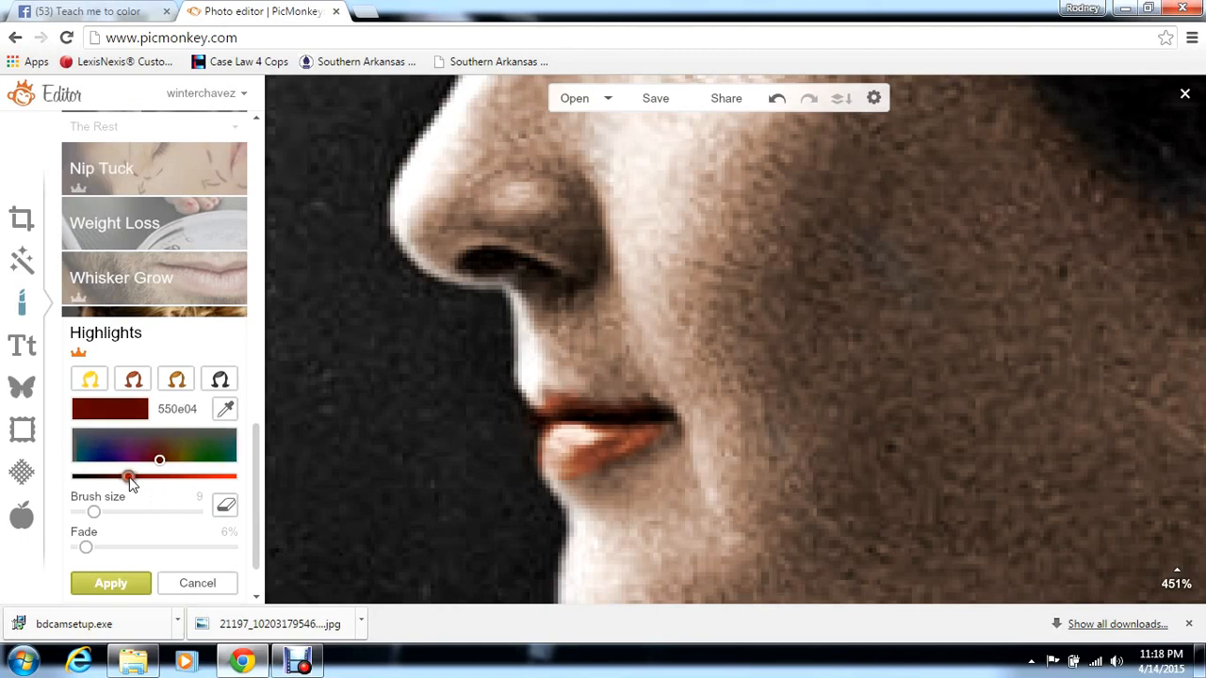
left_click(111, 585)
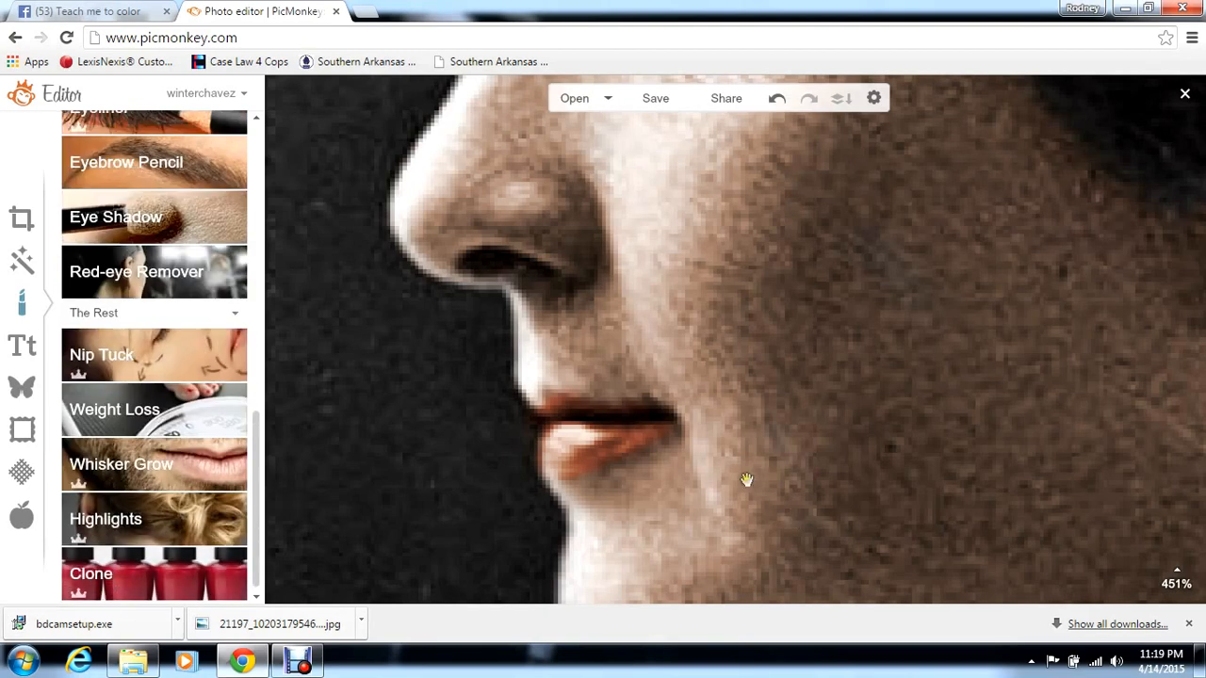
Paint both lips with the first bright red shade of Lip Tint at brush size 9.
scroll(250, 277, "up", 8)
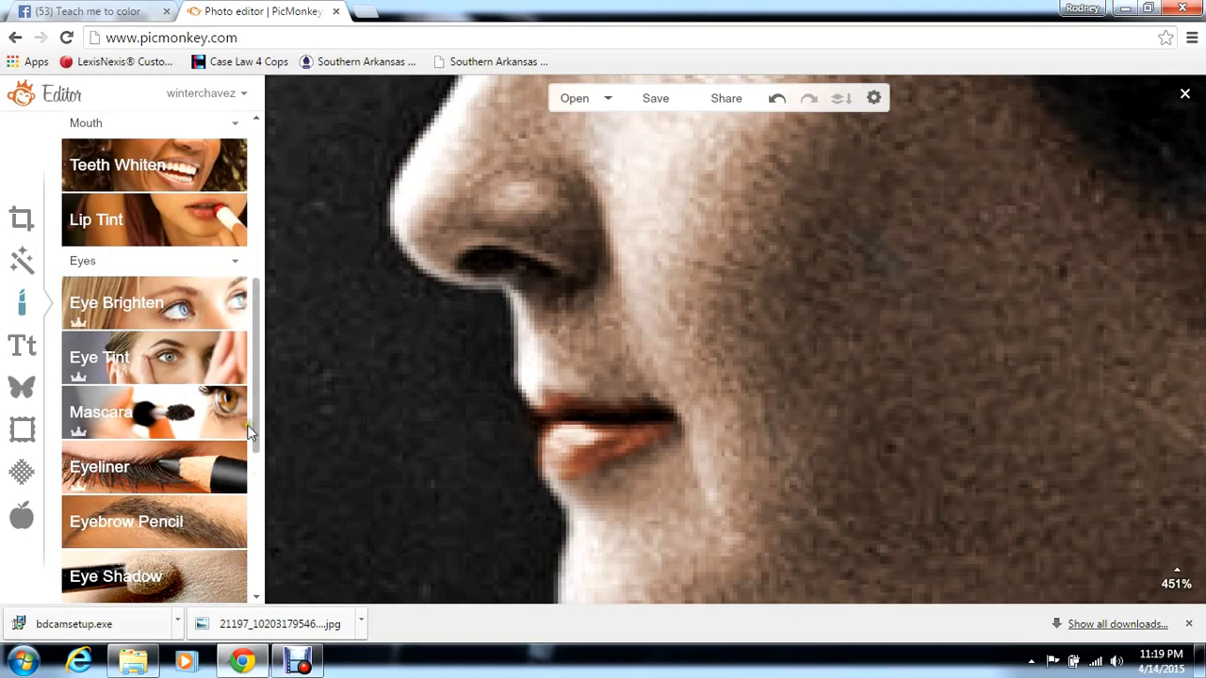
left_click(224, 372)
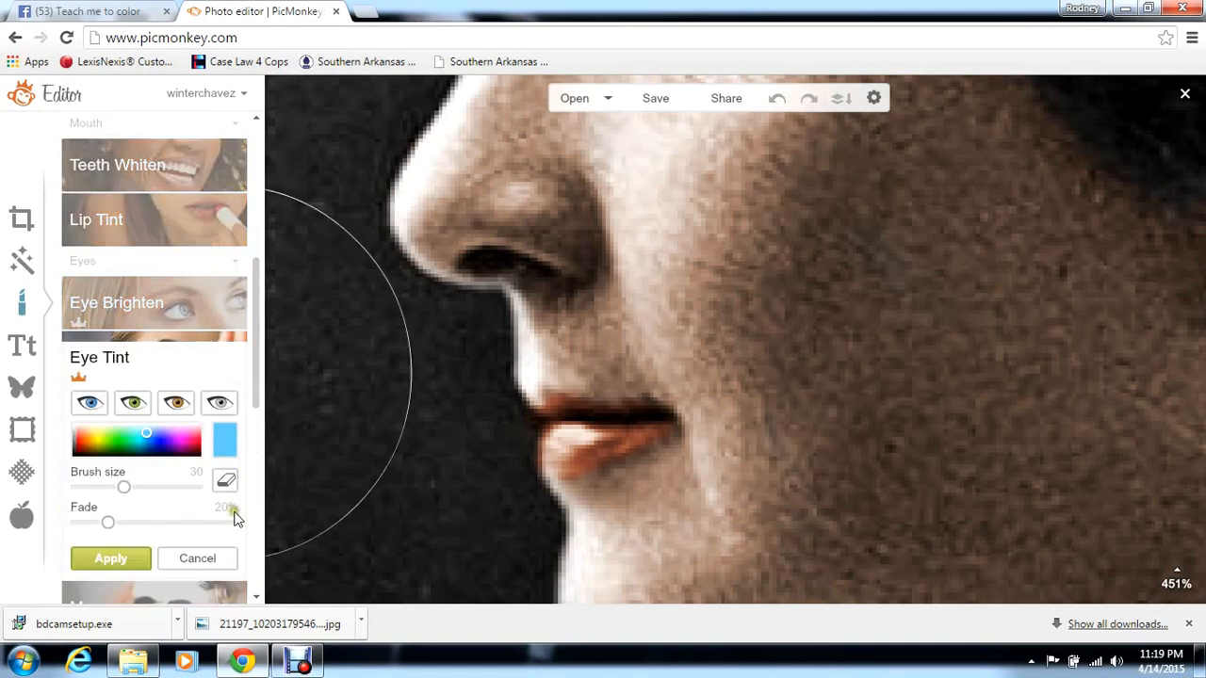
left_click(197, 558)
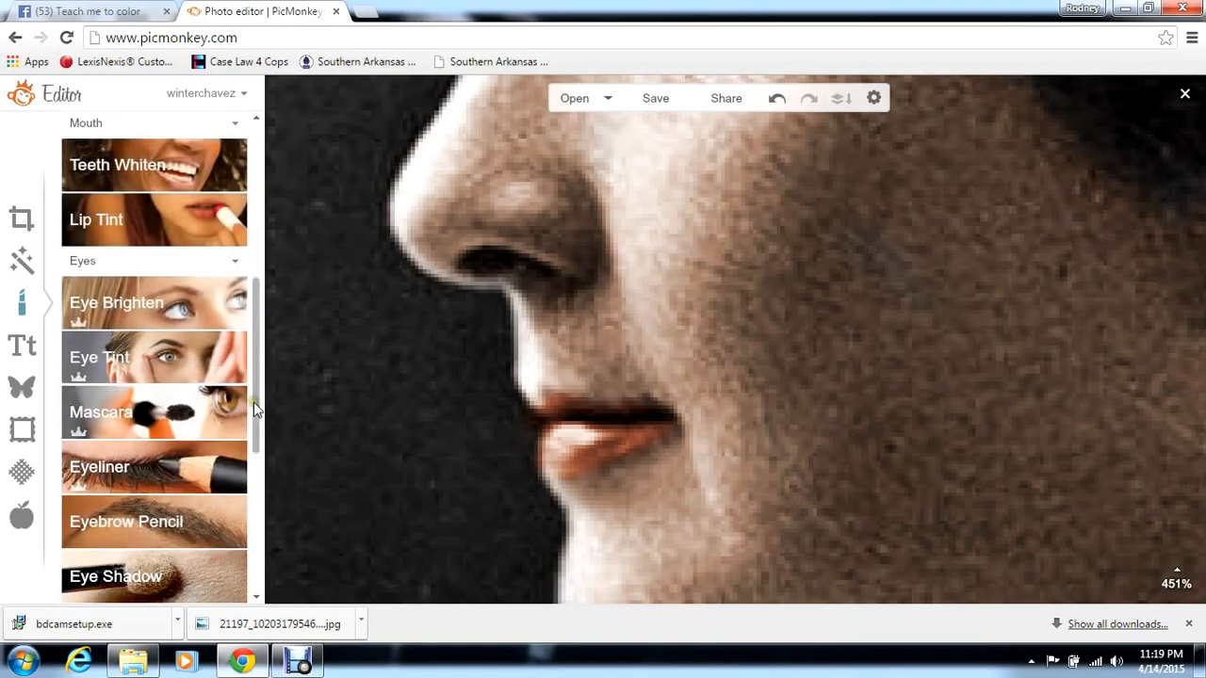
left_click(230, 231)
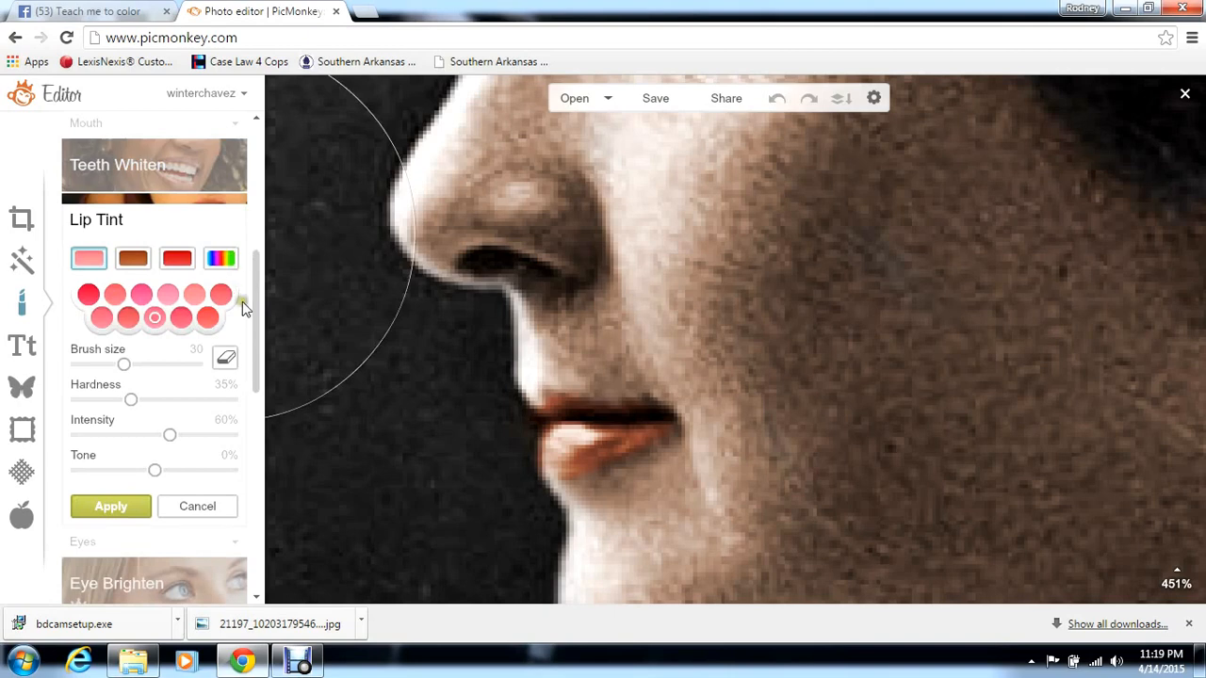
left_click(138, 262)
left_click(177, 262)
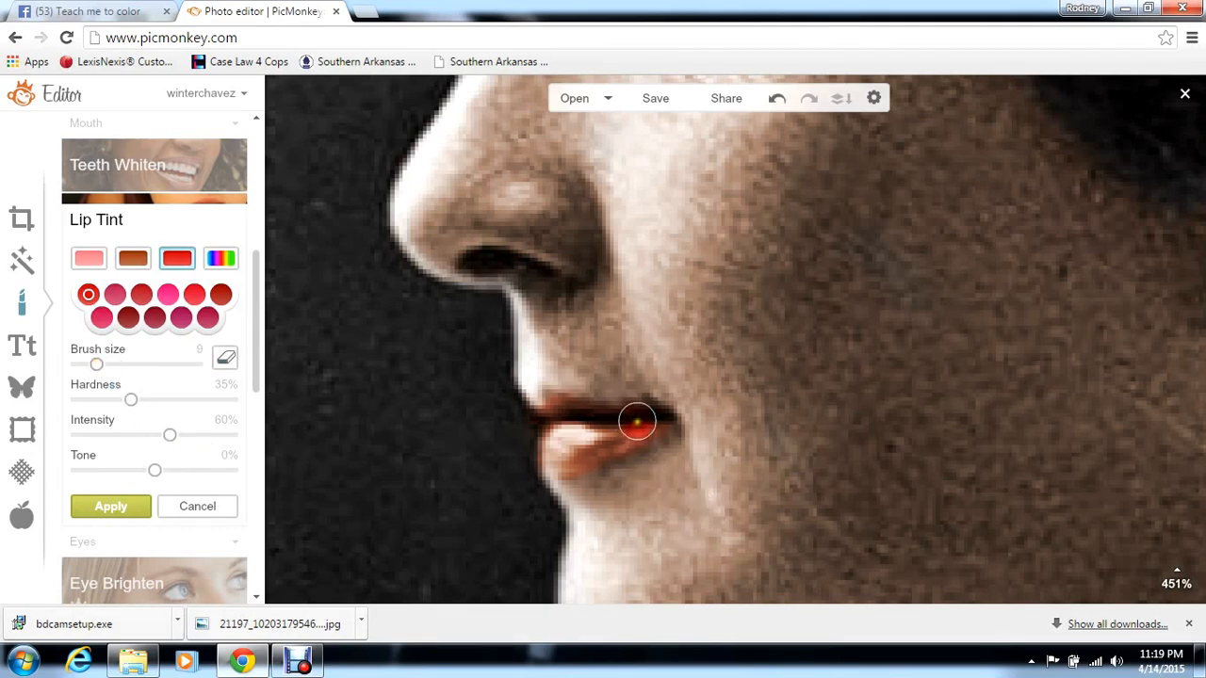
mouse_move(637, 422)
left_mouse_down()
mouse_move(550, 409)
mouse_move(562, 439)
mouse_move(553, 460)
mouse_move(617, 425)
left_mouse_up()
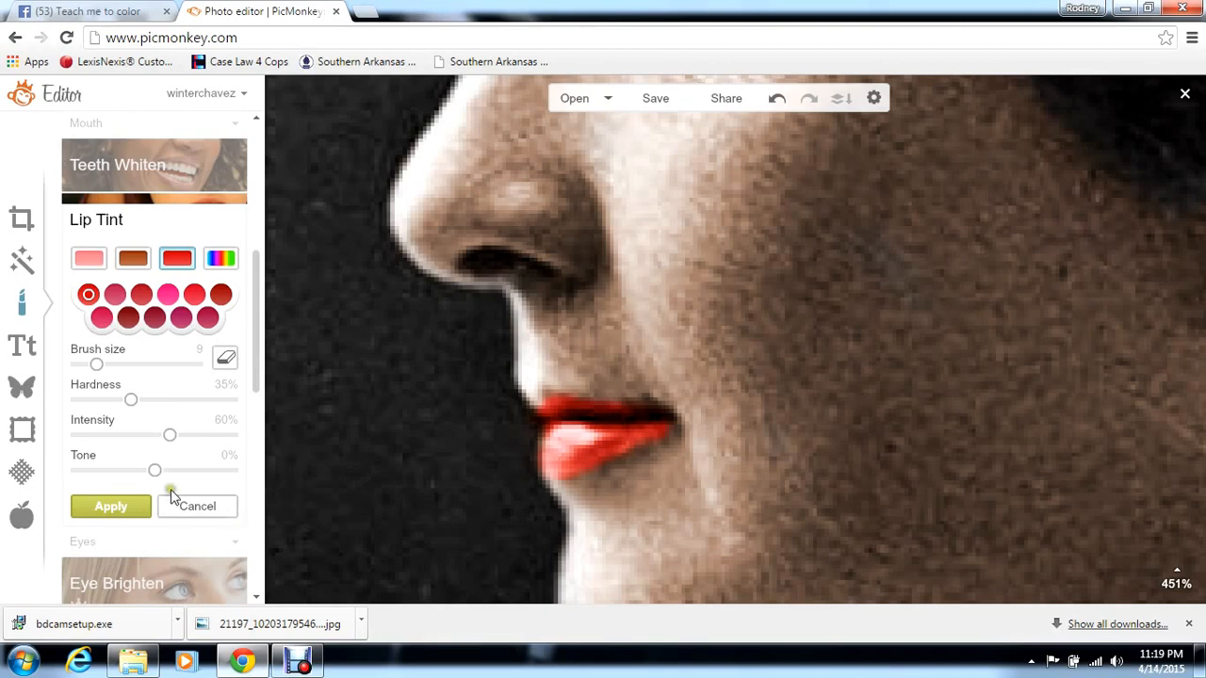
Set the lip tint's tone to -44% and its intensity to 38%, and apply it.
left_click_drag(135, 480, 120, 470)
left_click(136, 434)
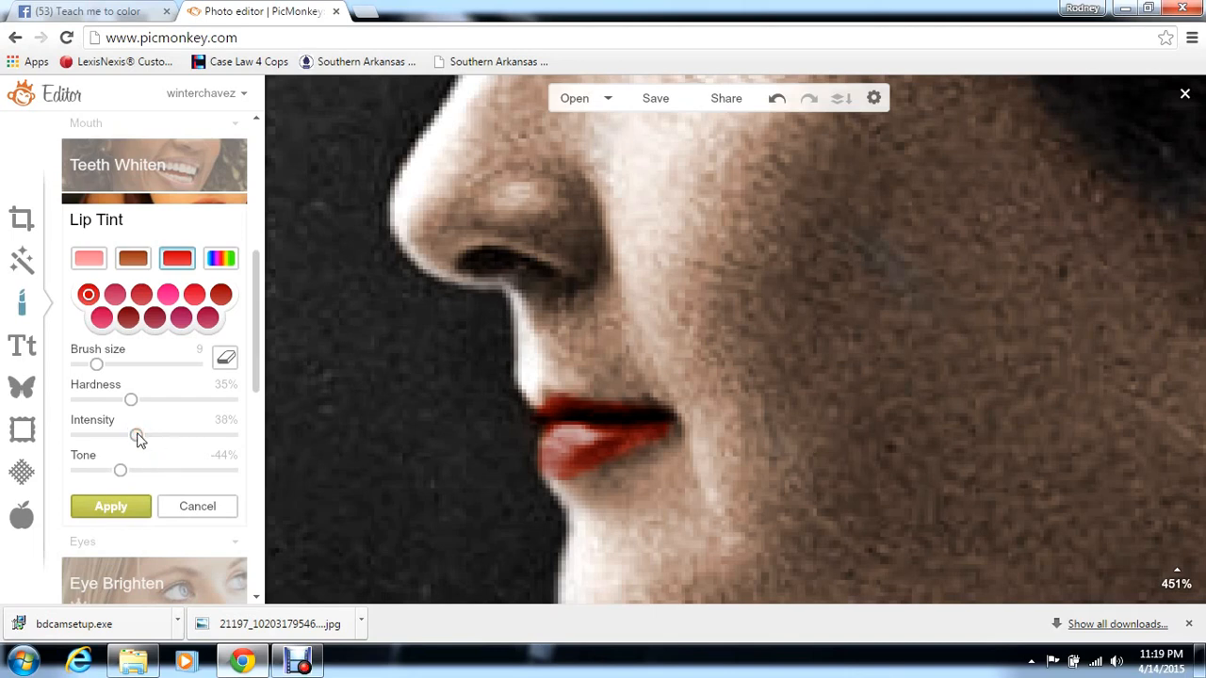
left_click(129, 506)
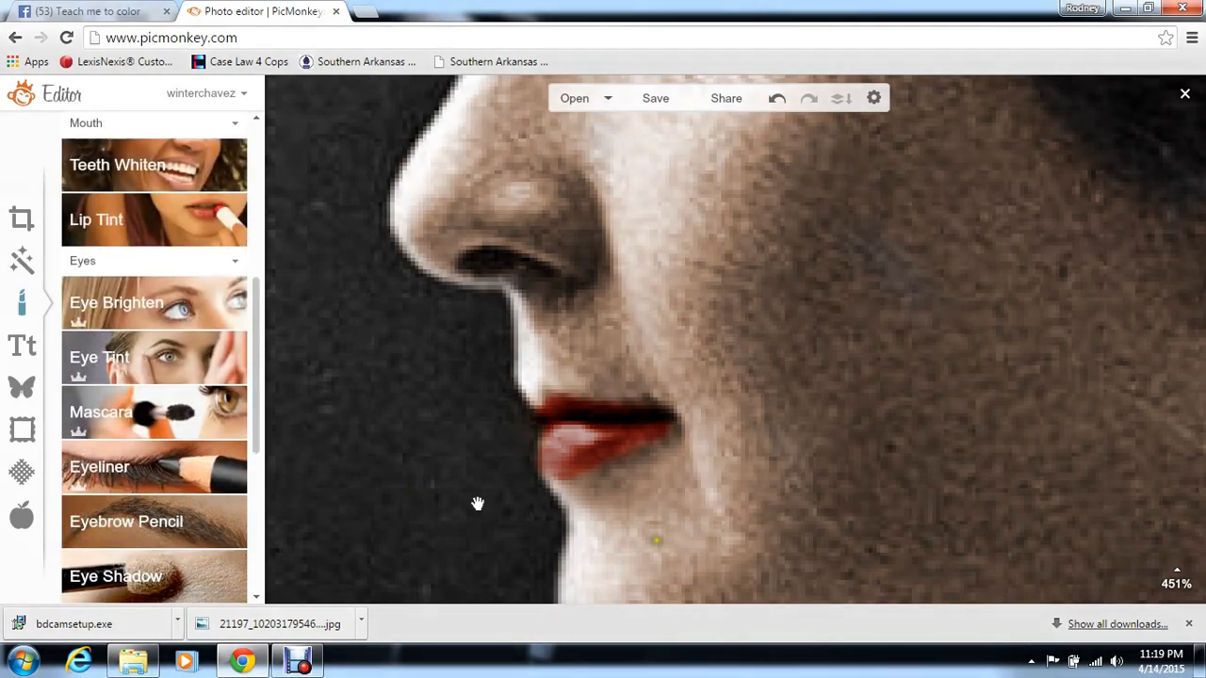
Review the tinted lips on the whole portrait at 100%, and examine the eye up close at 800%.
mouse_move(1176, 575)
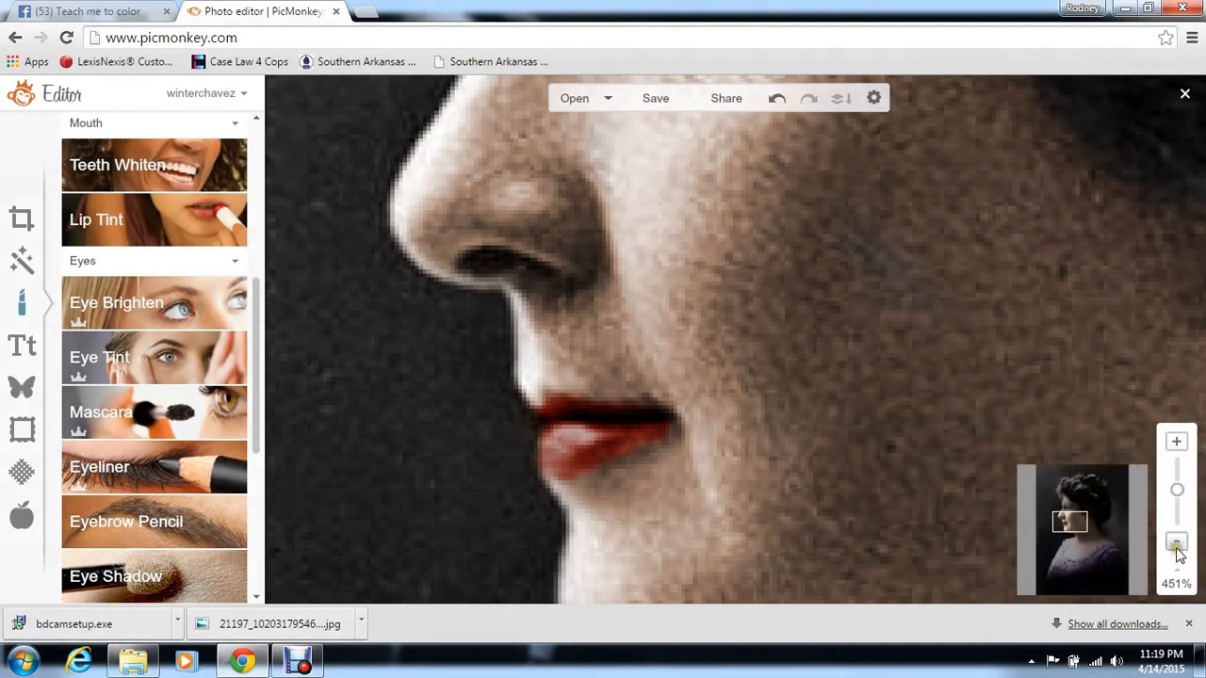
left_click(1176, 545)
left_click(1176, 546)
left_click(1176, 546)
left_click(1176, 546)
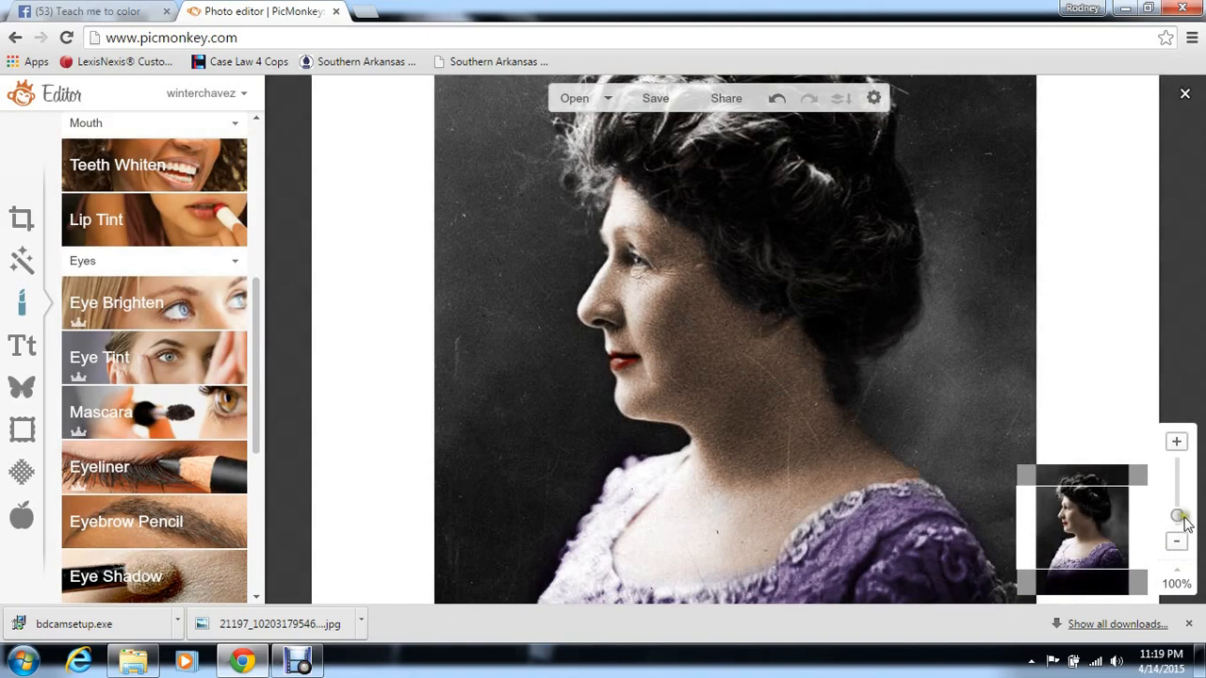
left_click_drag(1182, 517, 1177, 497)
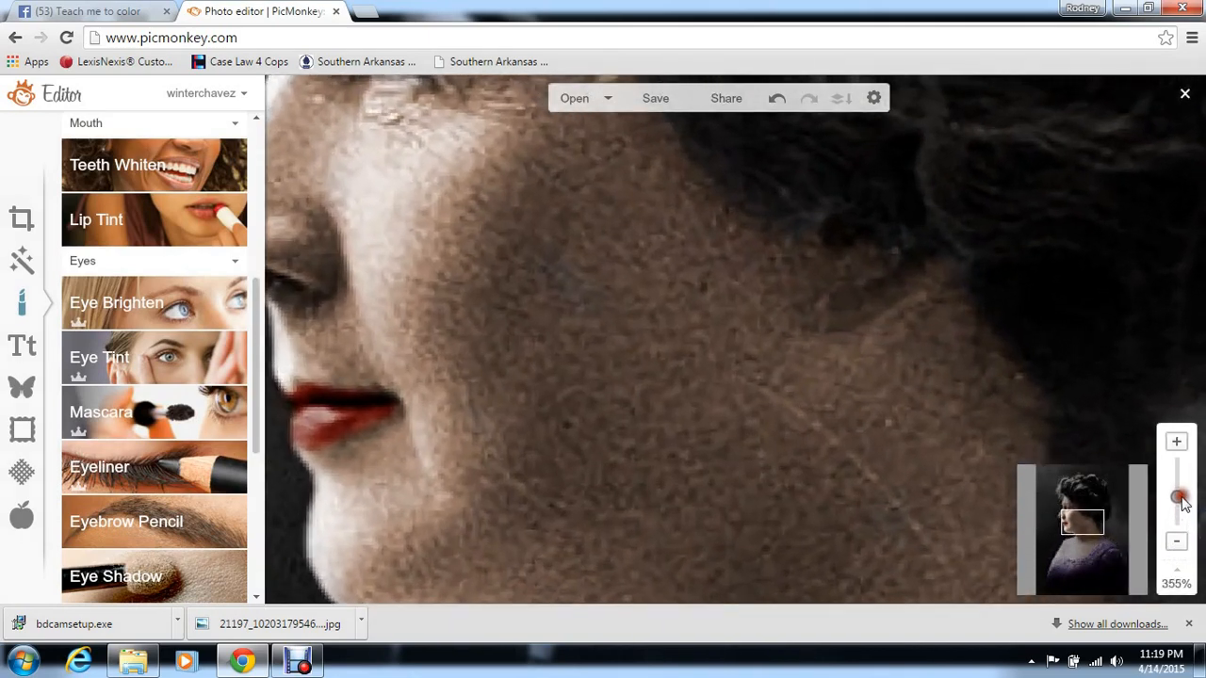
left_click_drag(1098, 543, 1086, 508)
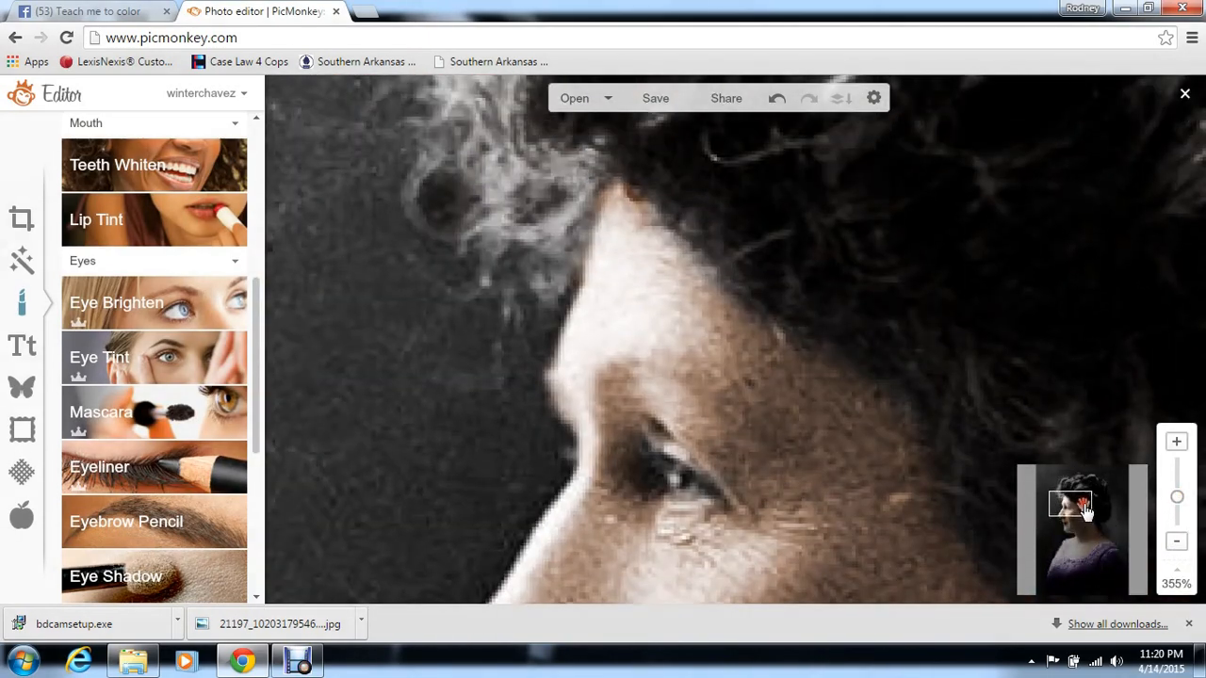
left_click(1178, 442)
left_click(1178, 442)
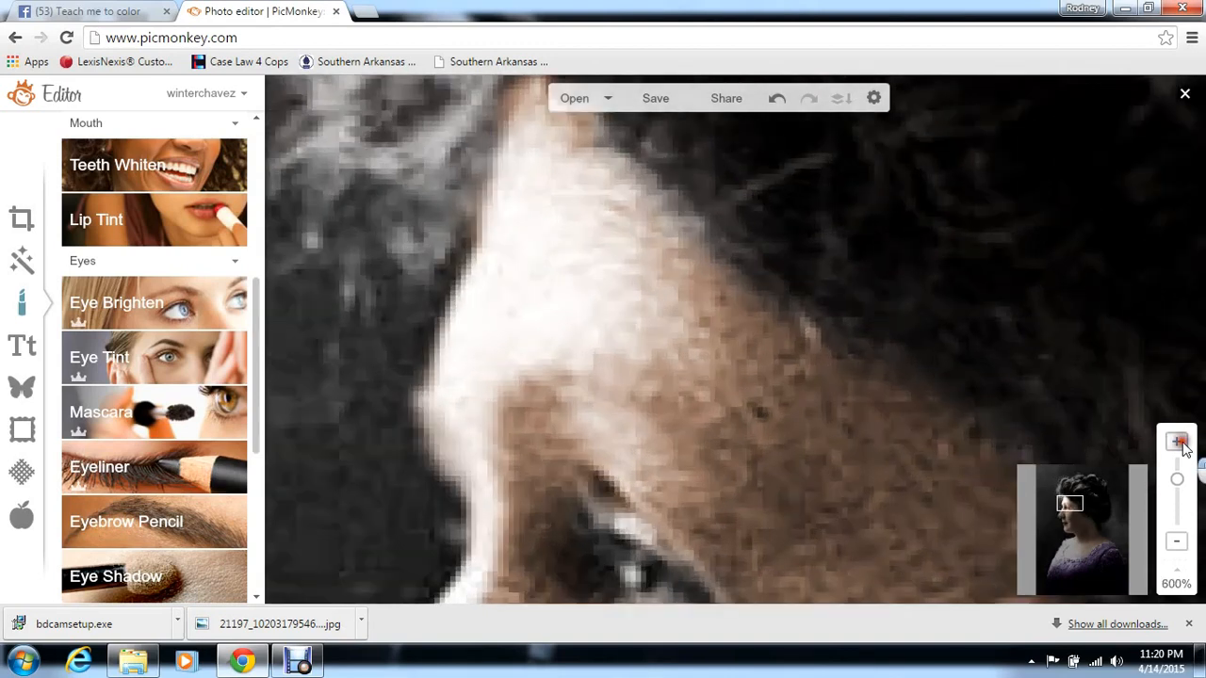
left_click(1178, 442)
left_click_drag(1068, 503, 1076, 516)
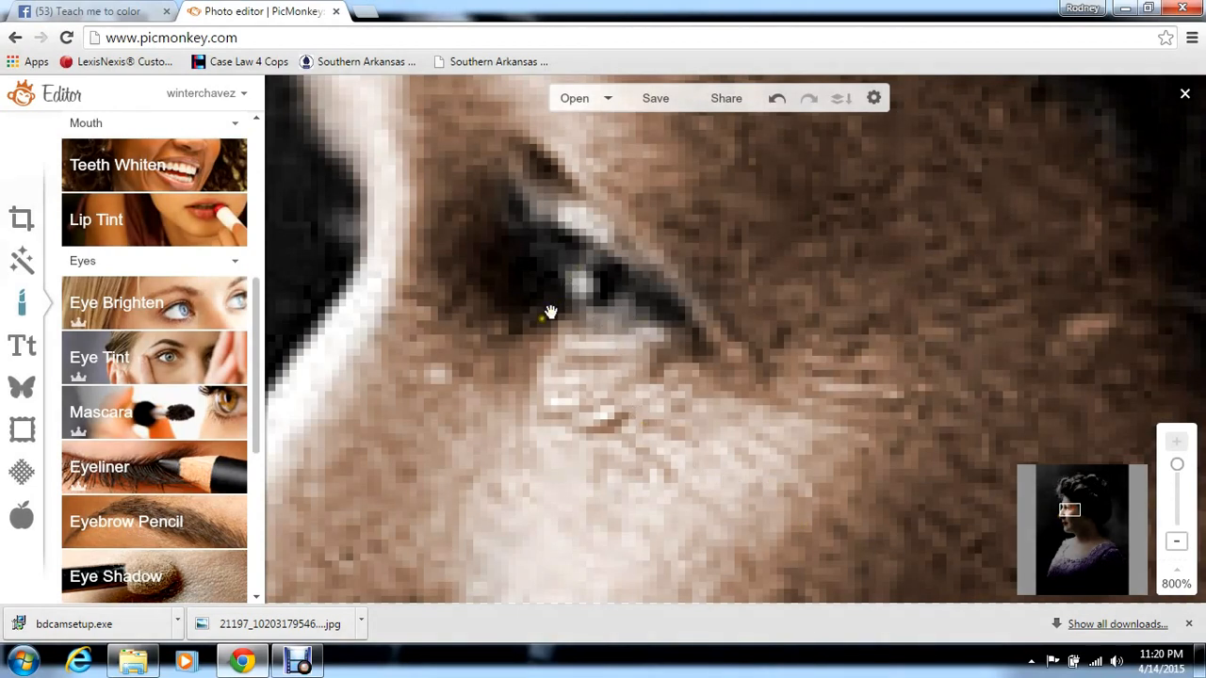
left_click(256, 477)
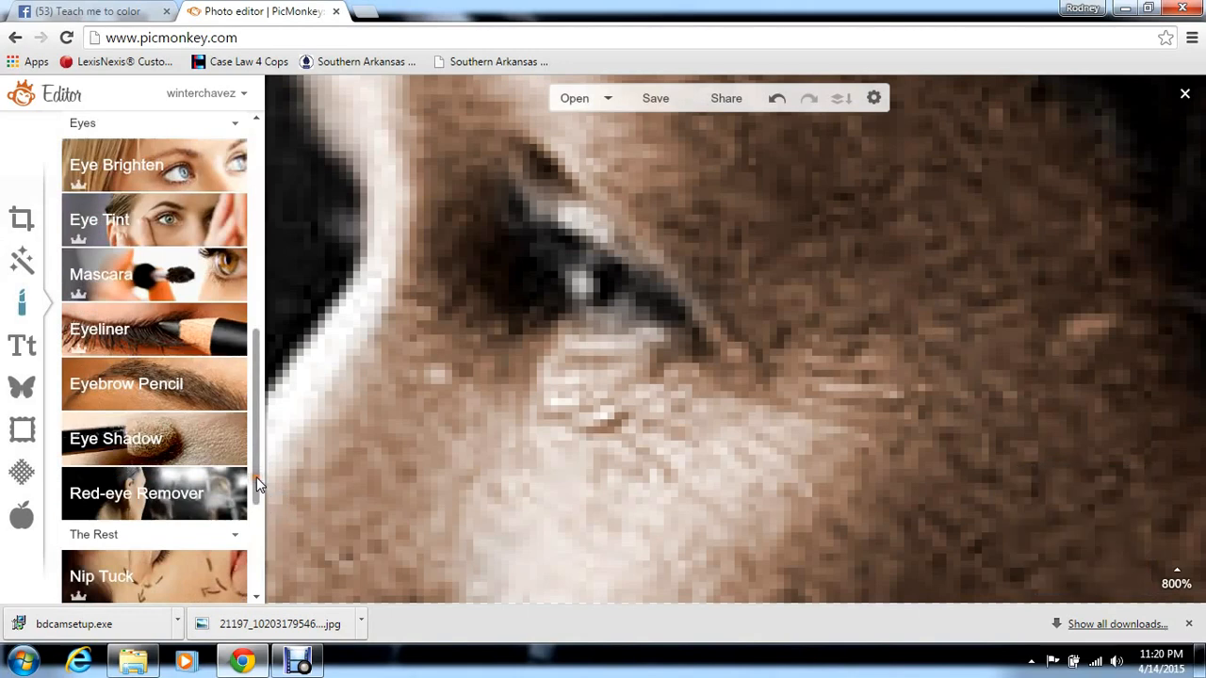
left_click_drag(255, 467, 251, 423)
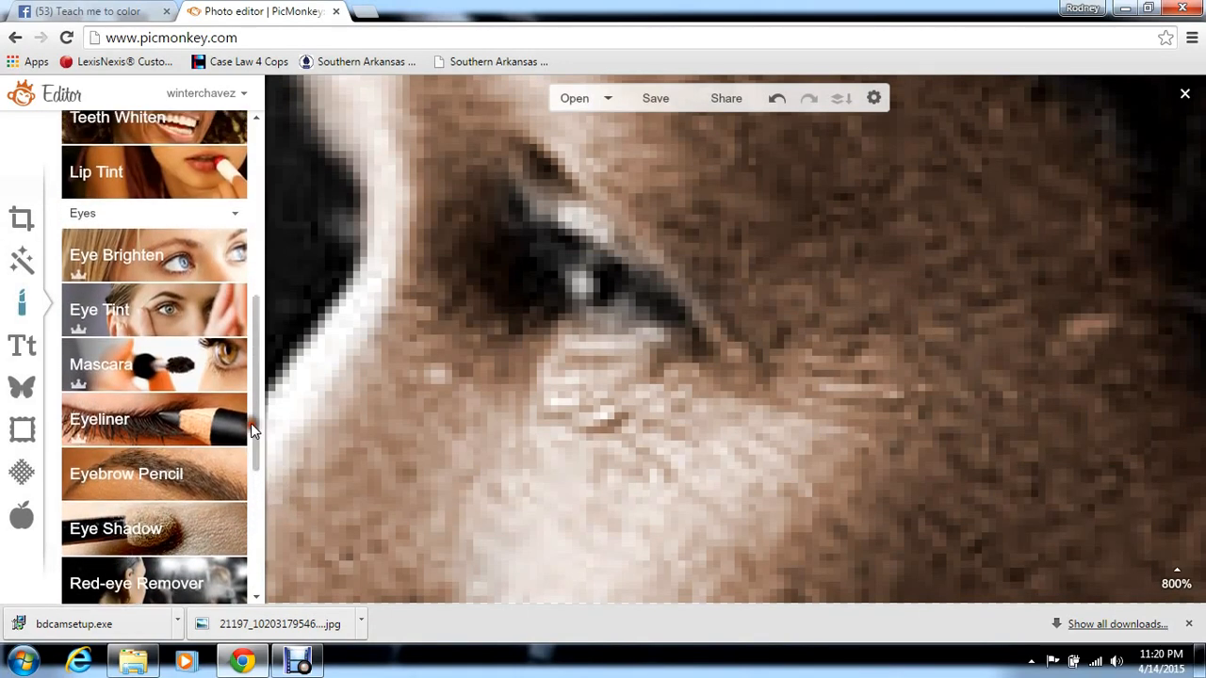
left_click(214, 316)
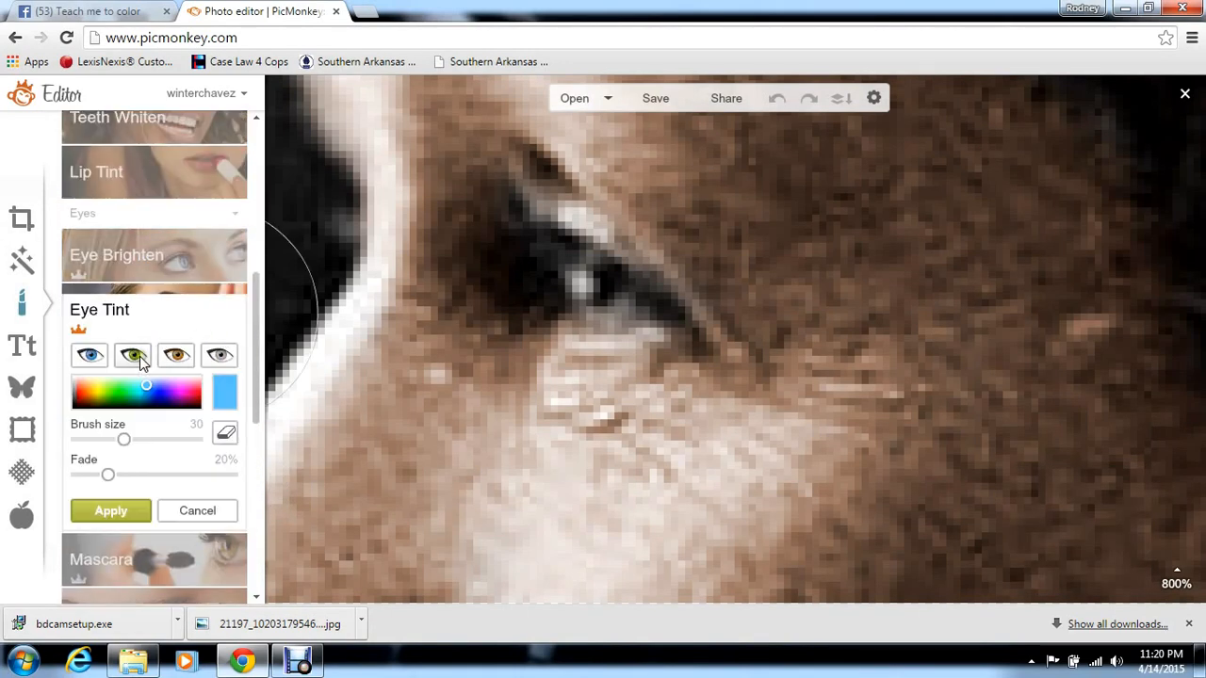
Paint the iris with a dark green 224915 highlight at brush size 4.
left_click_drag(259, 356, 261, 595)
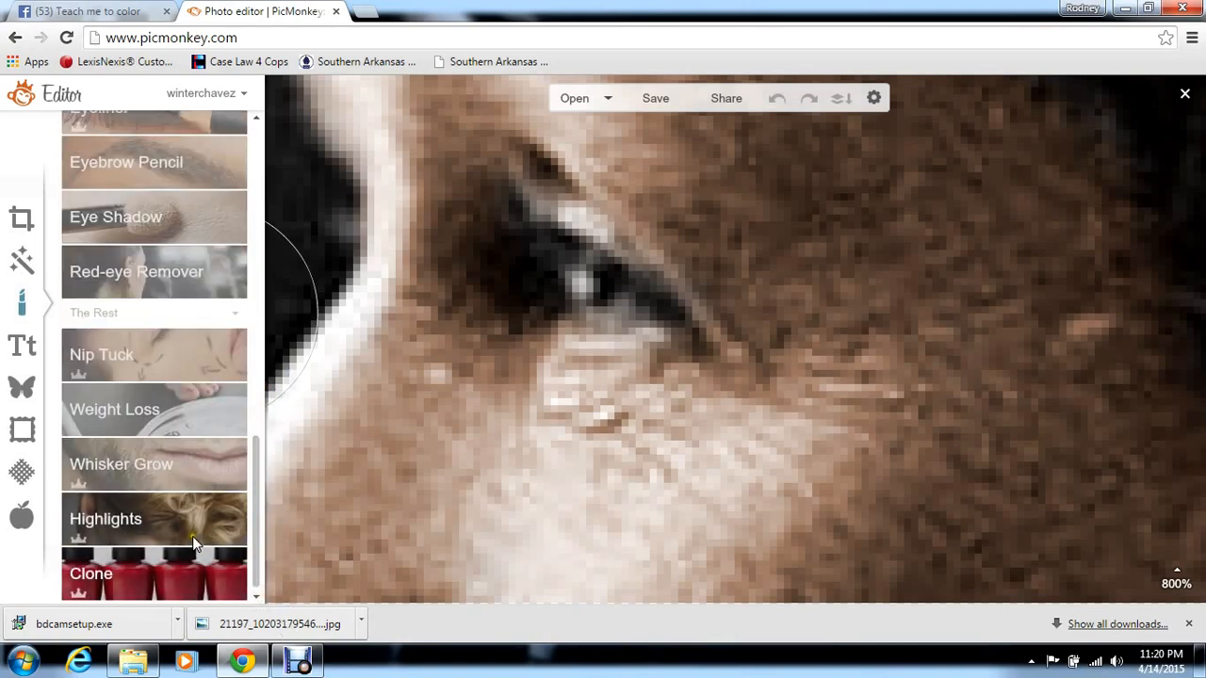
left_click(192, 537)
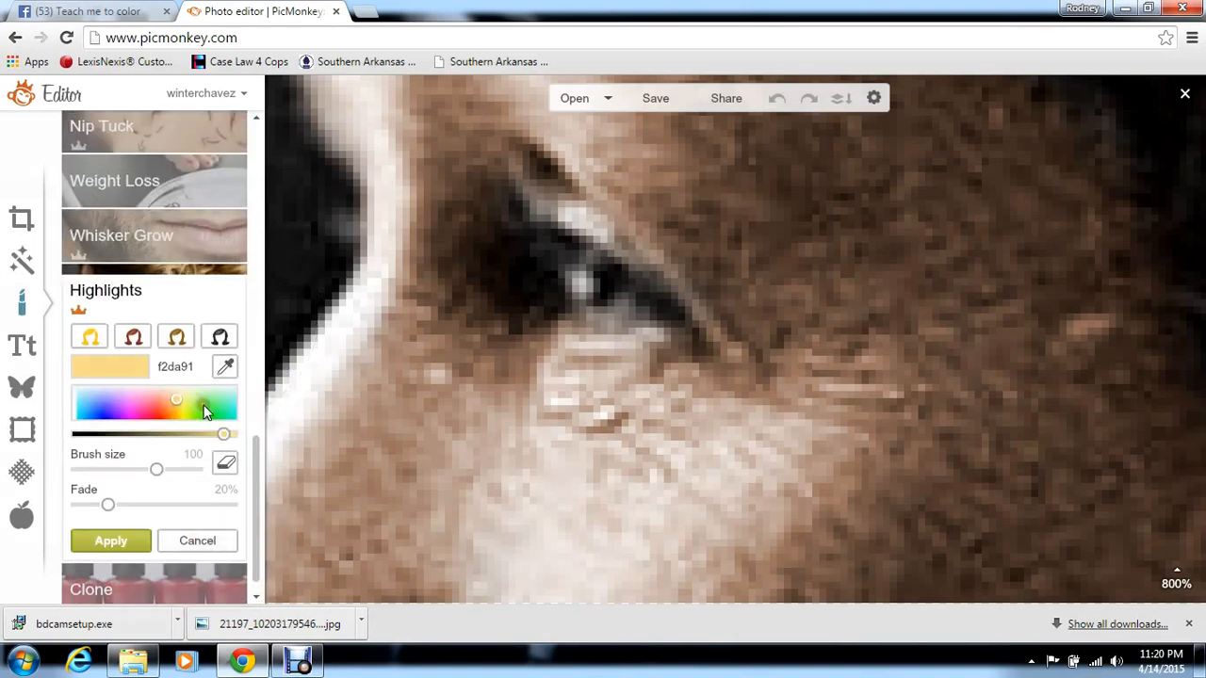
left_click(205, 412)
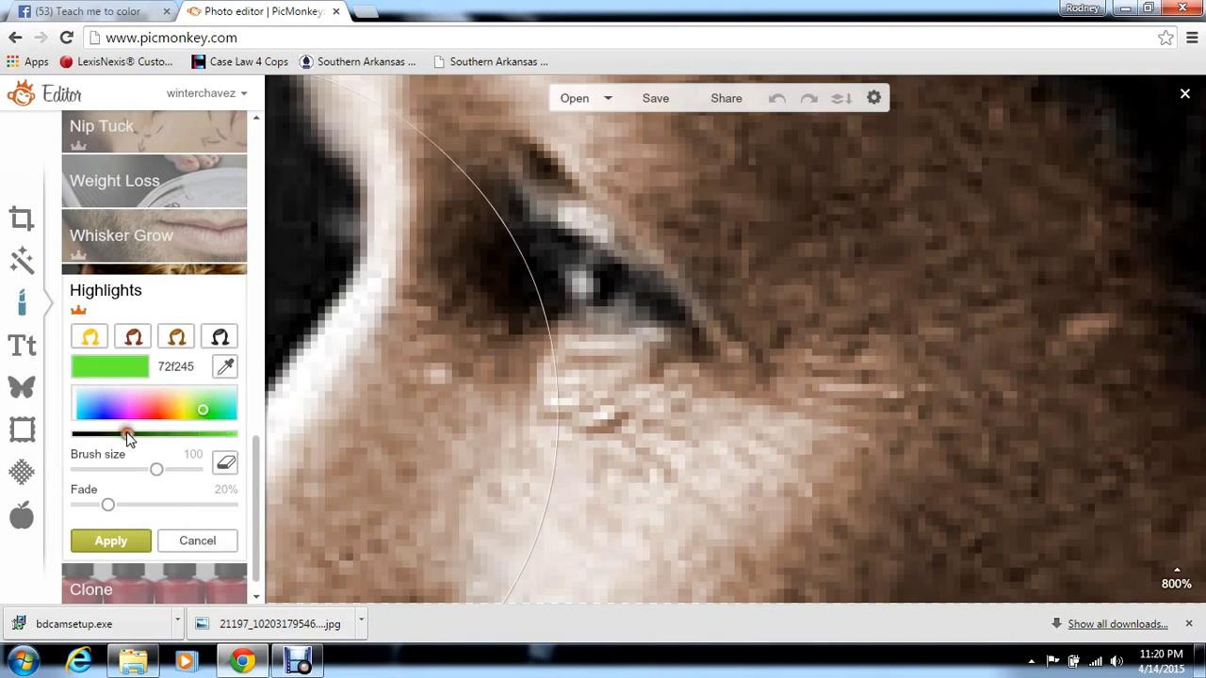
left_click_drag(128, 437, 124, 436)
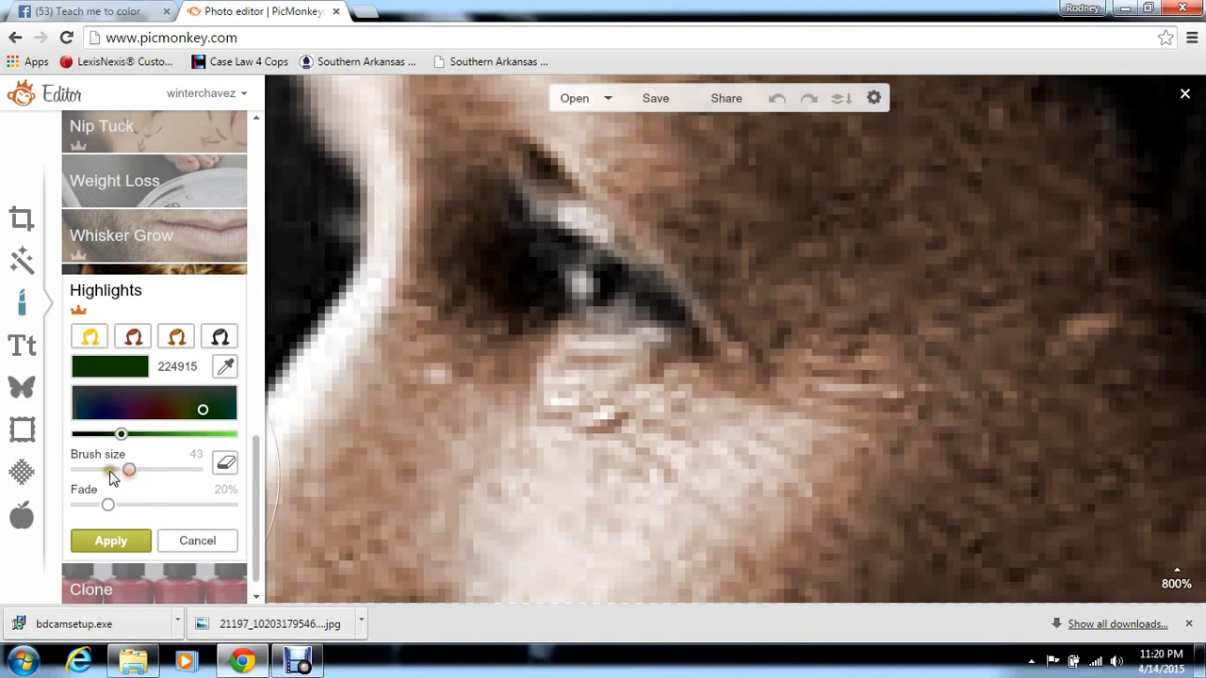
left_click_drag(103, 468, 85, 467)
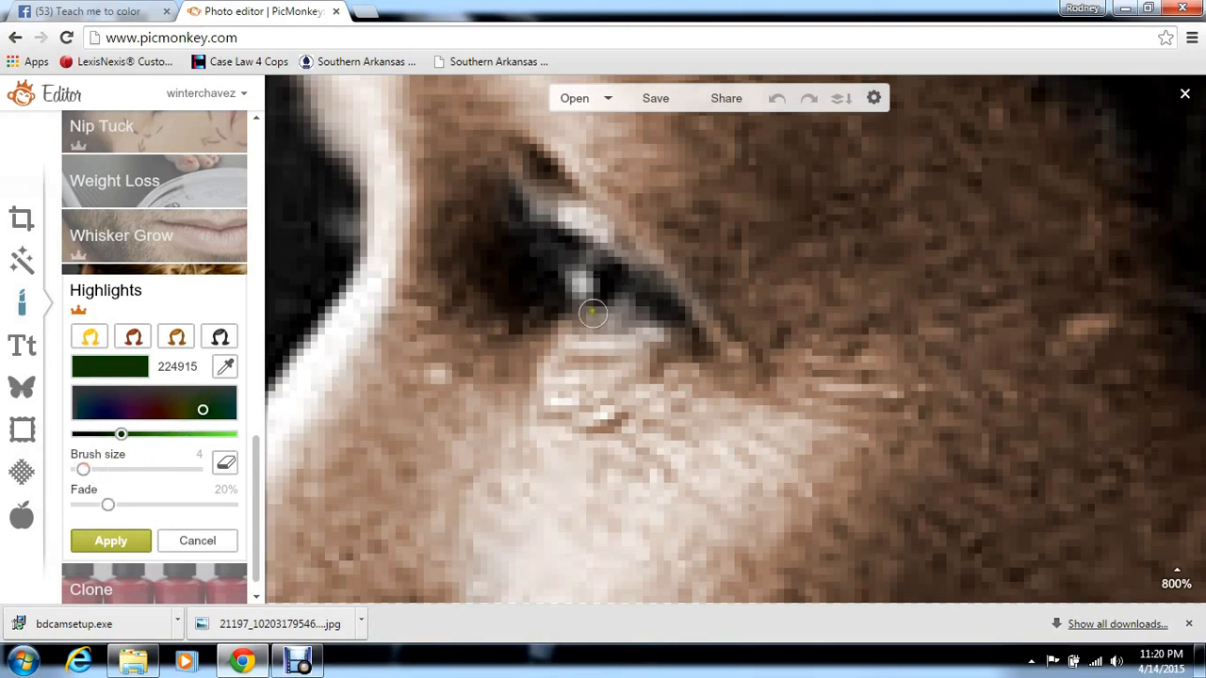
mouse_move(607, 314)
left_mouse_down()
mouse_move(621, 299)
mouse_move(599, 319)
left_mouse_up()
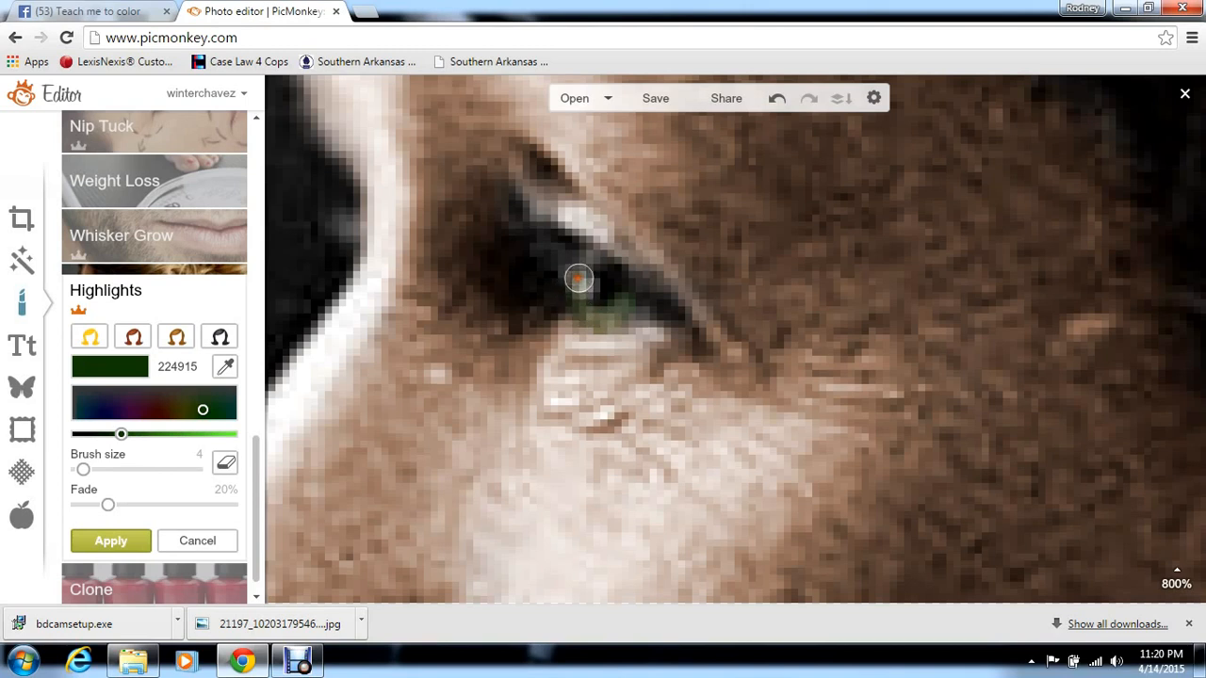
left_click_drag(578, 265, 584, 264)
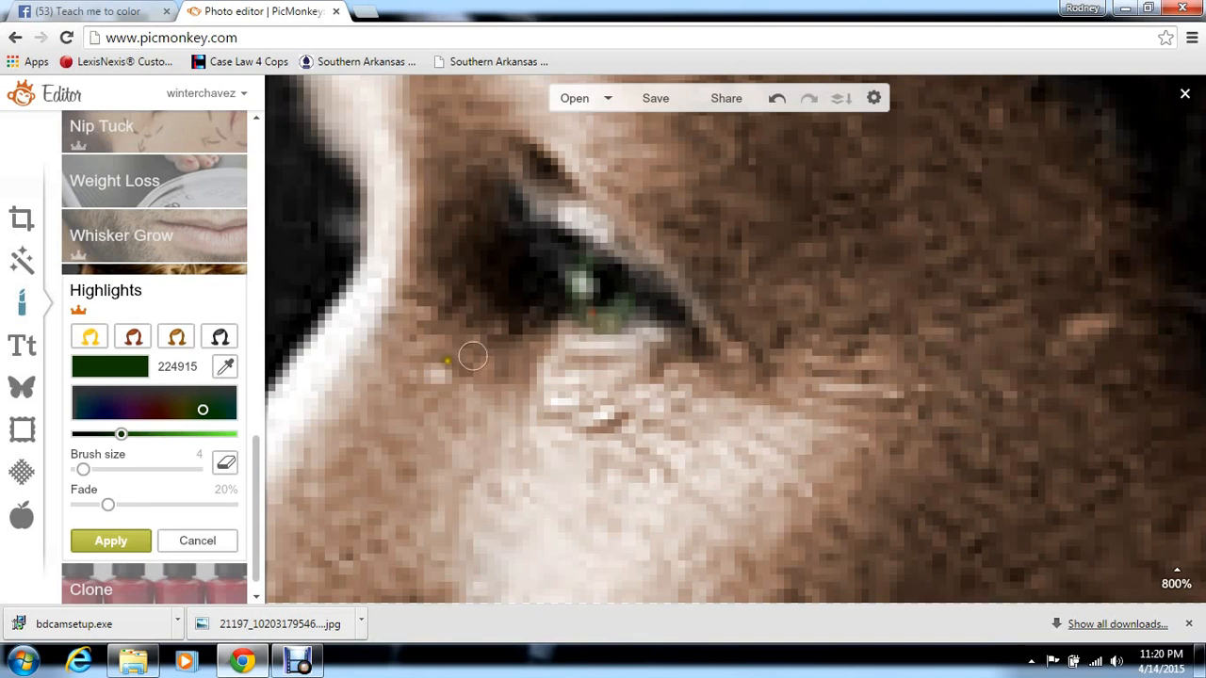
Set the fade of the green eye highlight to 2% and apply it.
left_click(133, 506)
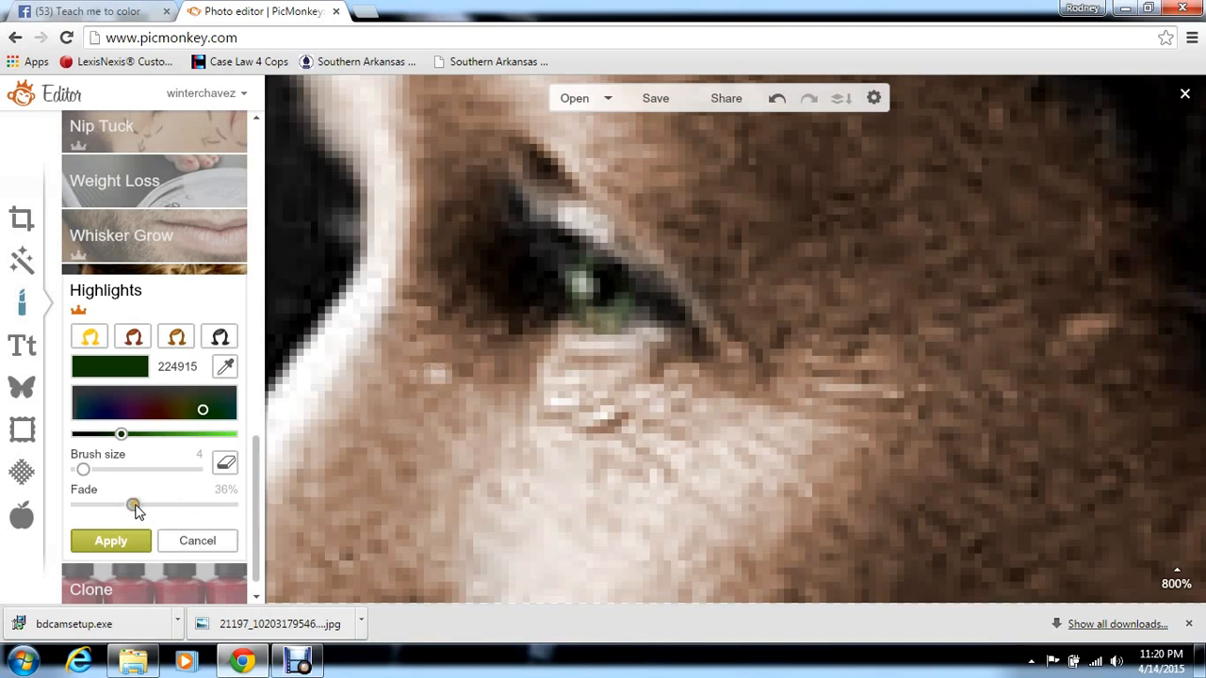
left_click_drag(133, 506, 80, 506)
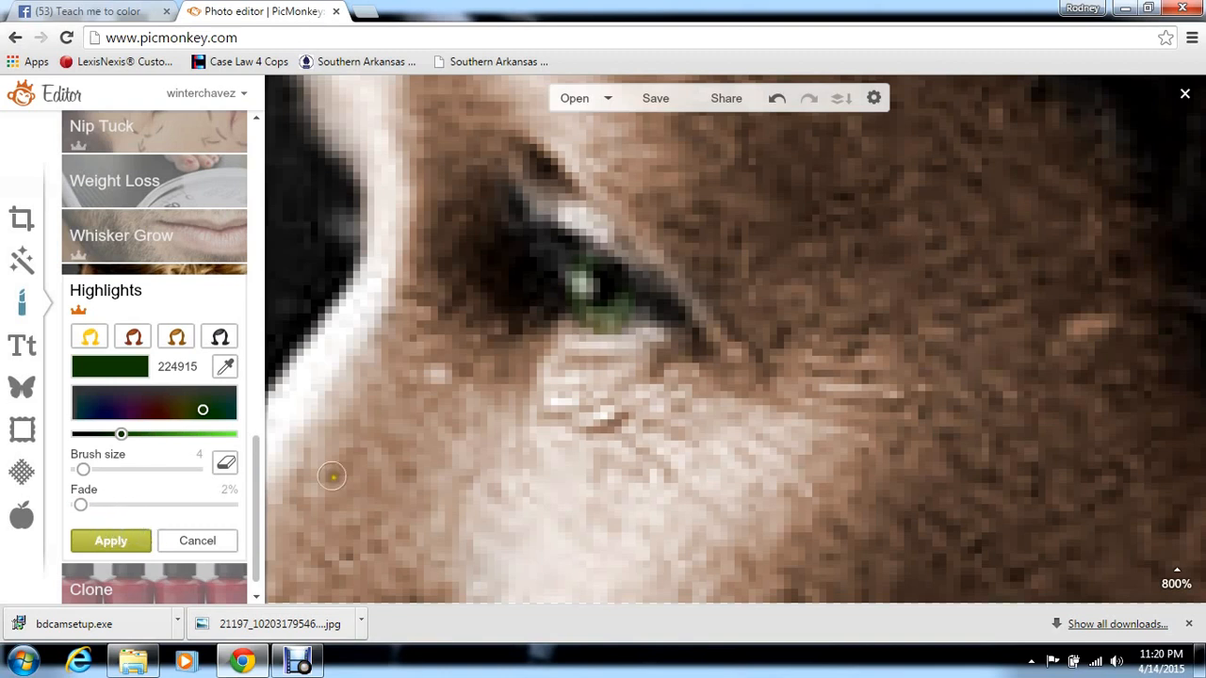
left_click(136, 540)
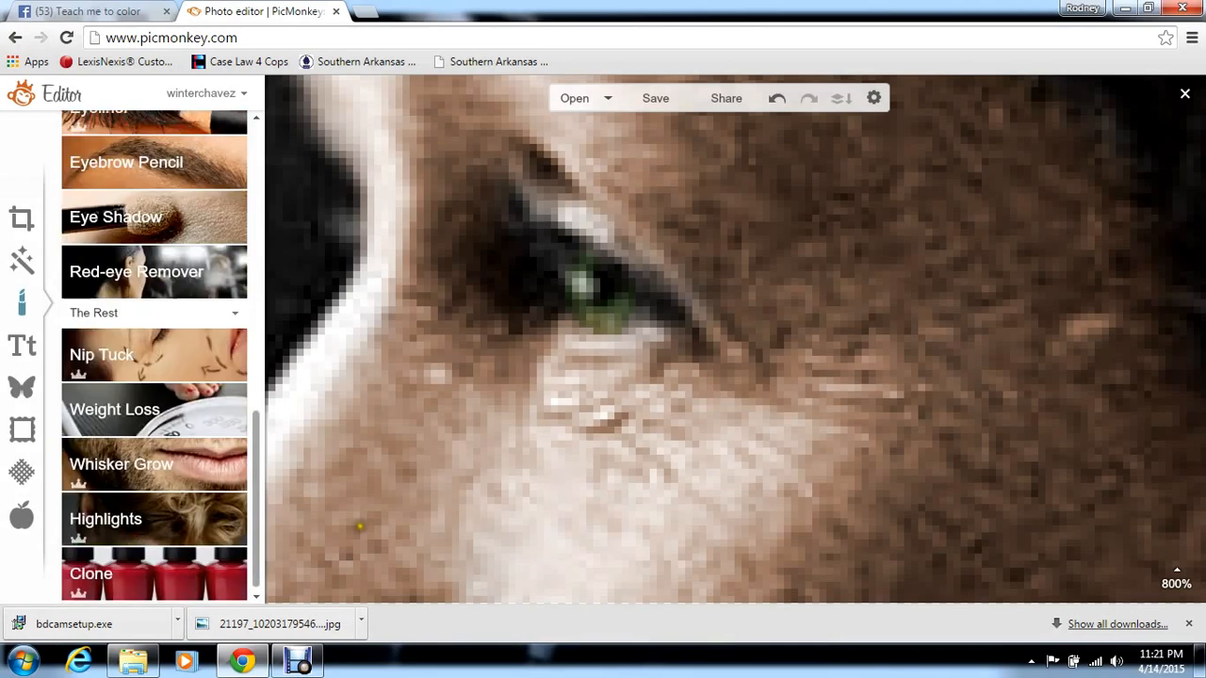
mouse_move(1177, 573)
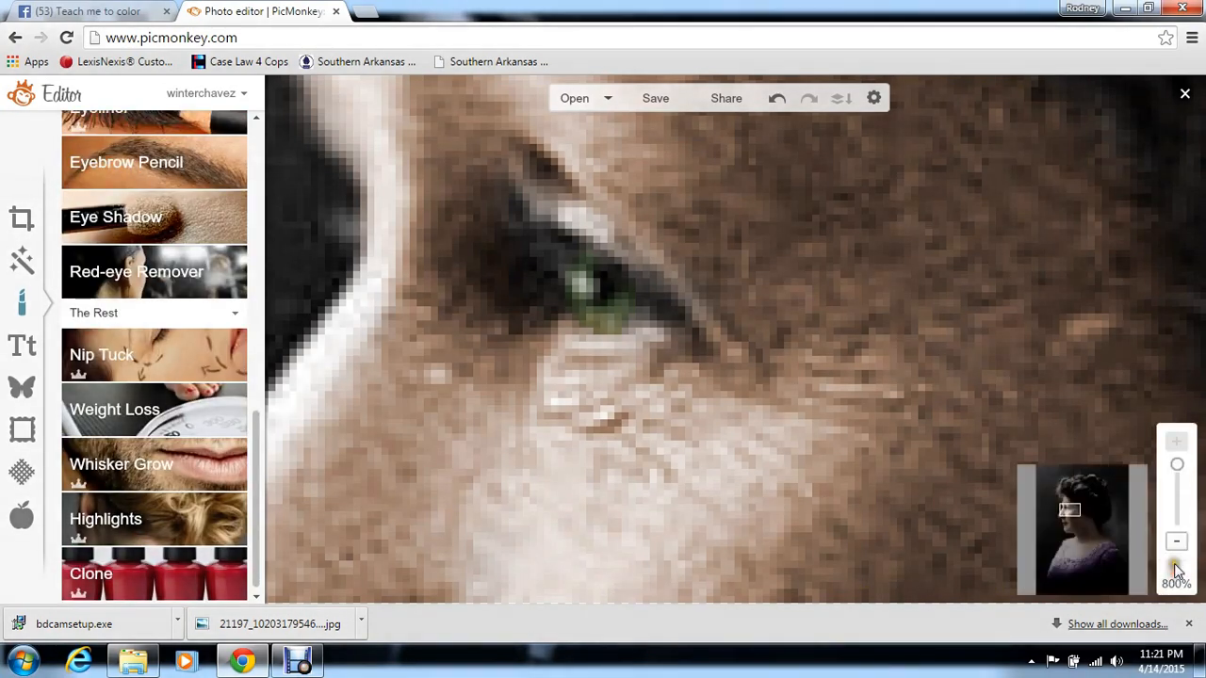
Review the green eye and the overall coloring on the whole portrait at 67% zoom.
left_click(1177, 545)
left_click(1177, 545)
left_click(1177, 545)
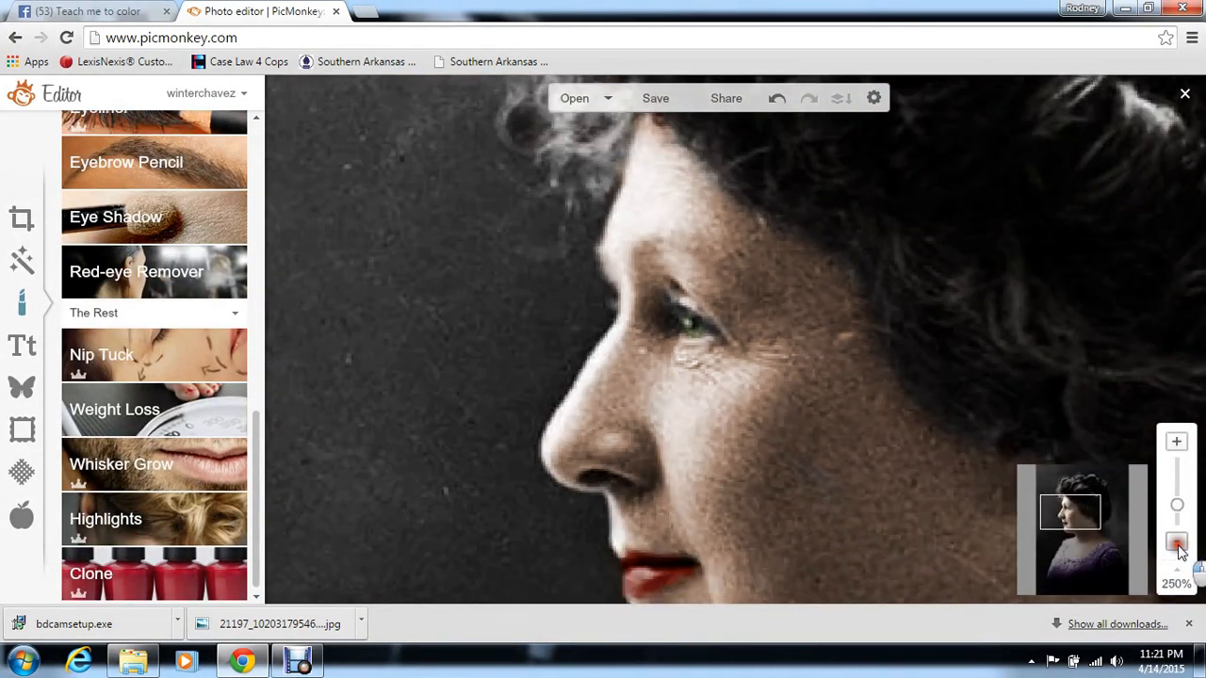
left_click(1177, 545)
left_click(1177, 544)
left_click(1177, 545)
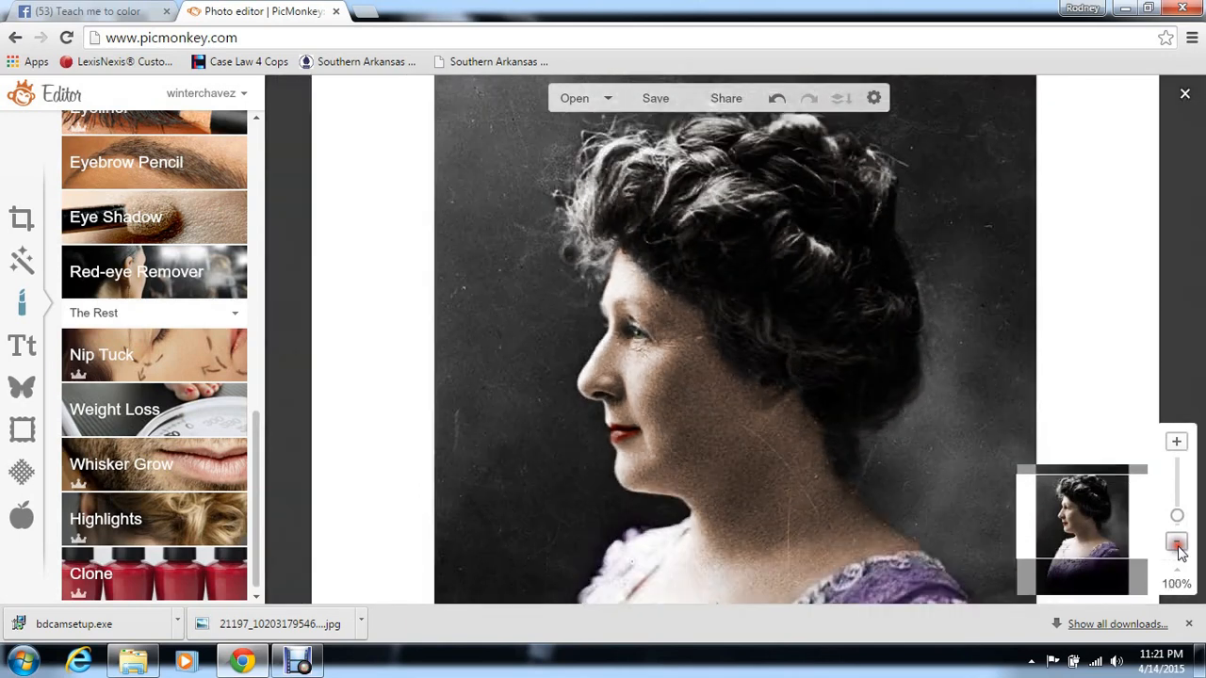
left_click(1177, 545)
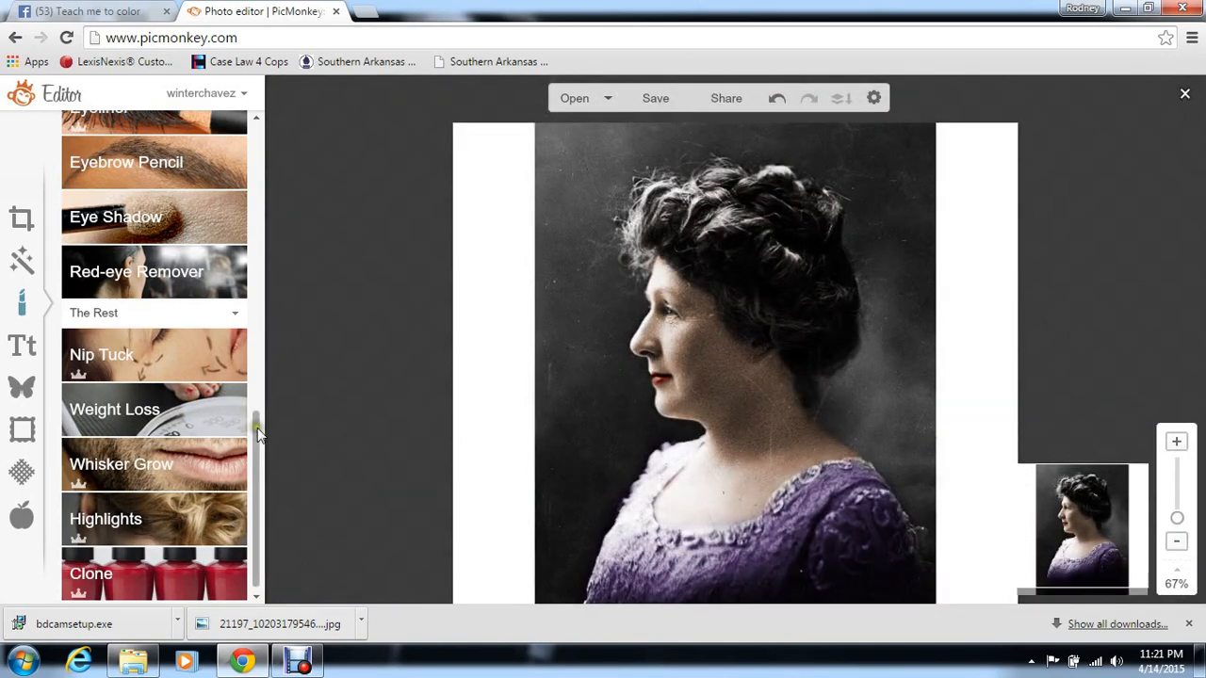
Darken the face and hair with Mascara strokes at brush size 180.
left_click_drag(257, 428, 257, 324)
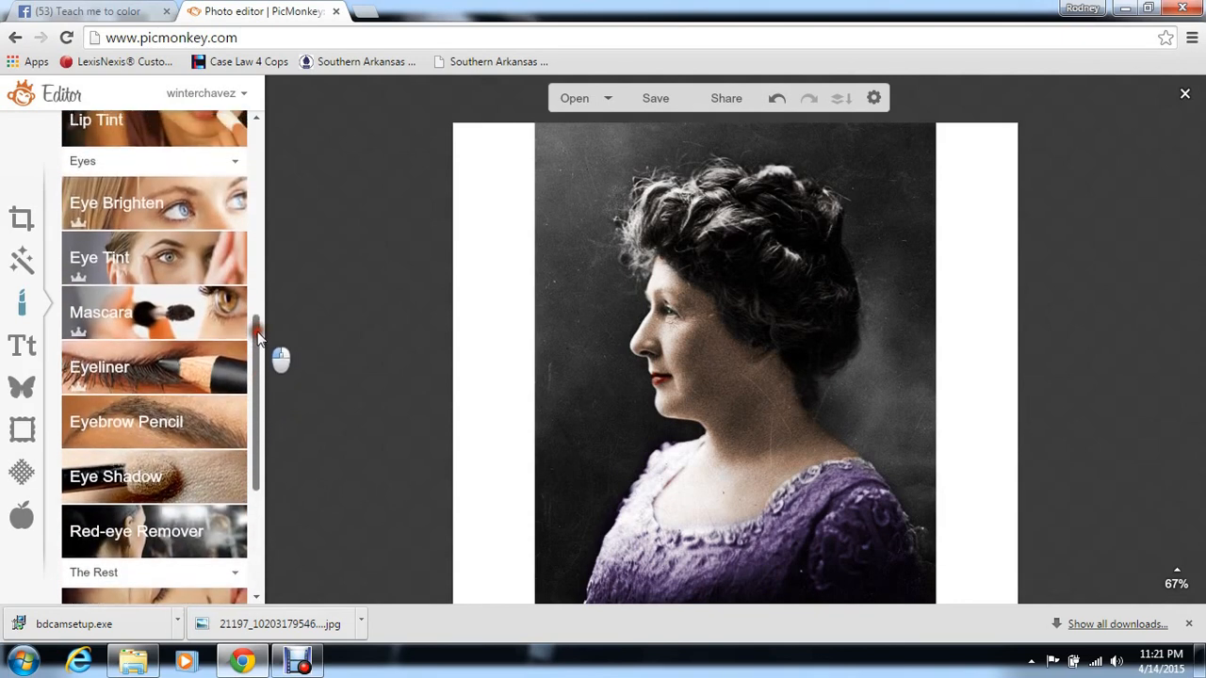
left_click(218, 323)
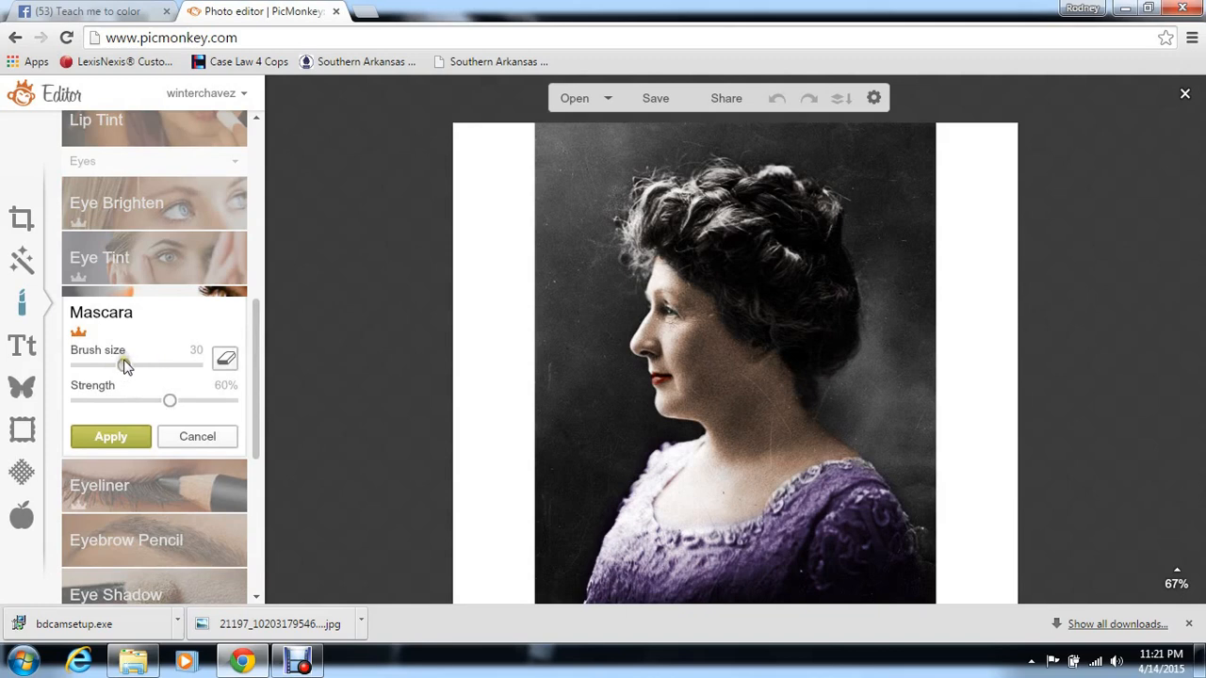
left_click_drag(125, 365, 144, 368)
left_click(173, 367)
left_click(192, 369)
left_click(661, 352)
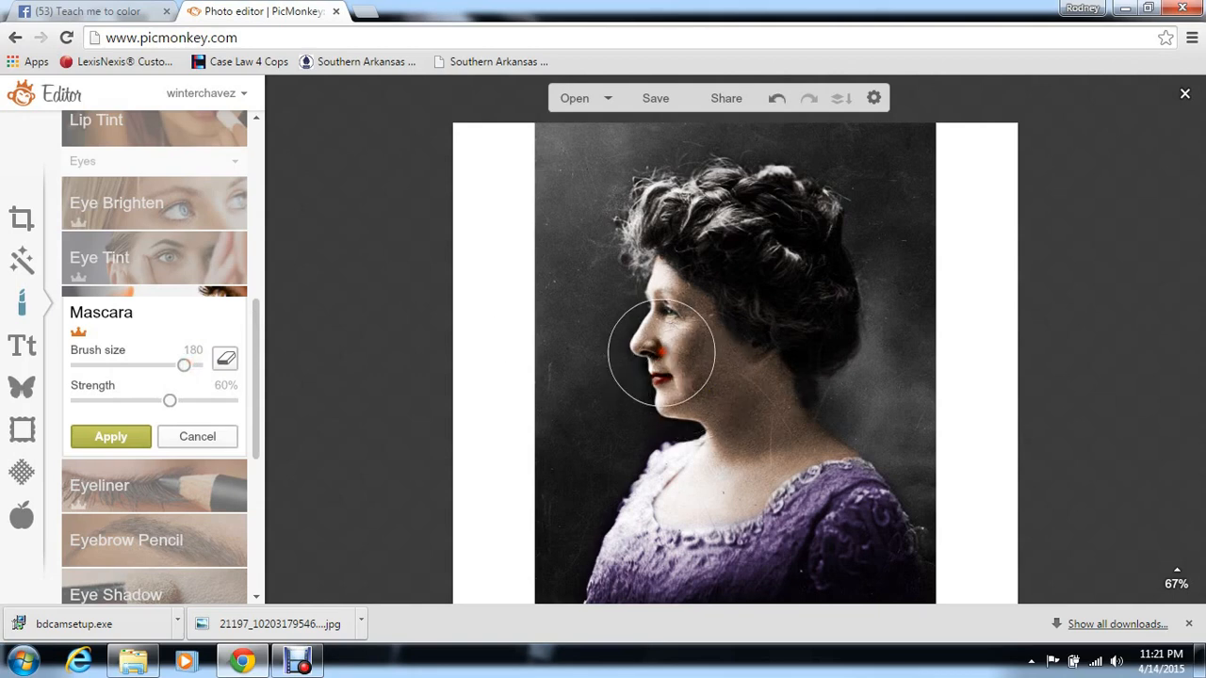
left_click(652, 299)
left_click(659, 256)
left_click(740, 201)
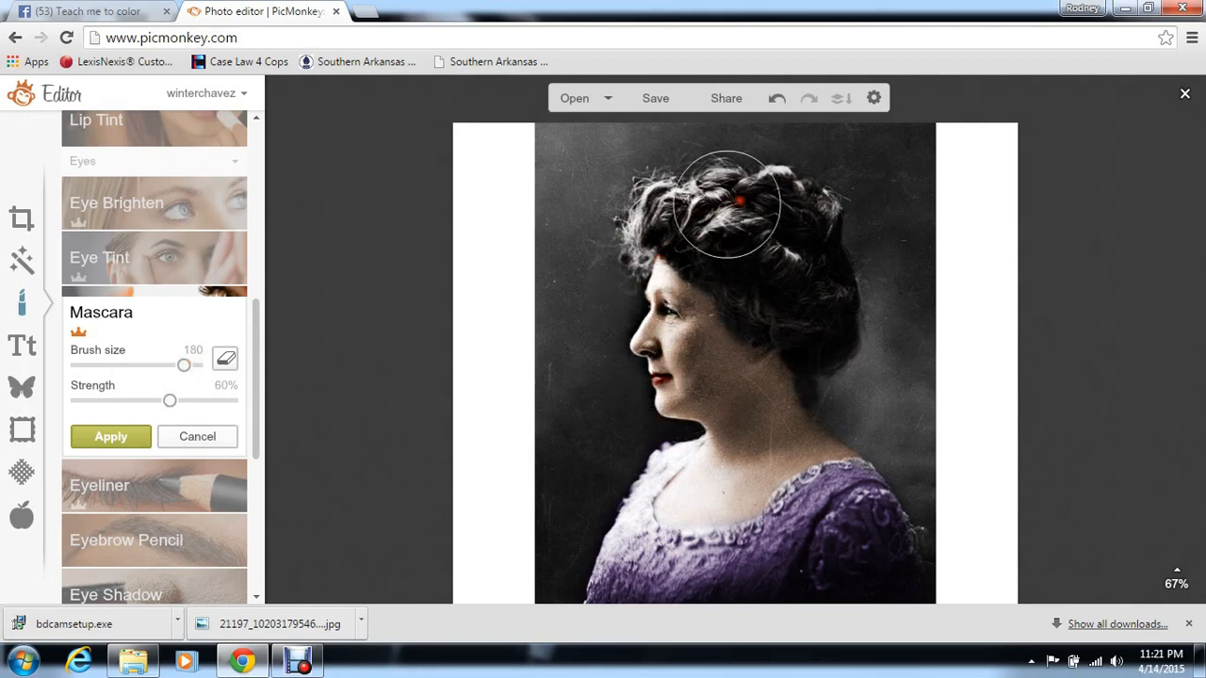
left_click(792, 224)
left_click(804, 266)
left_click(776, 319)
left_click(791, 331)
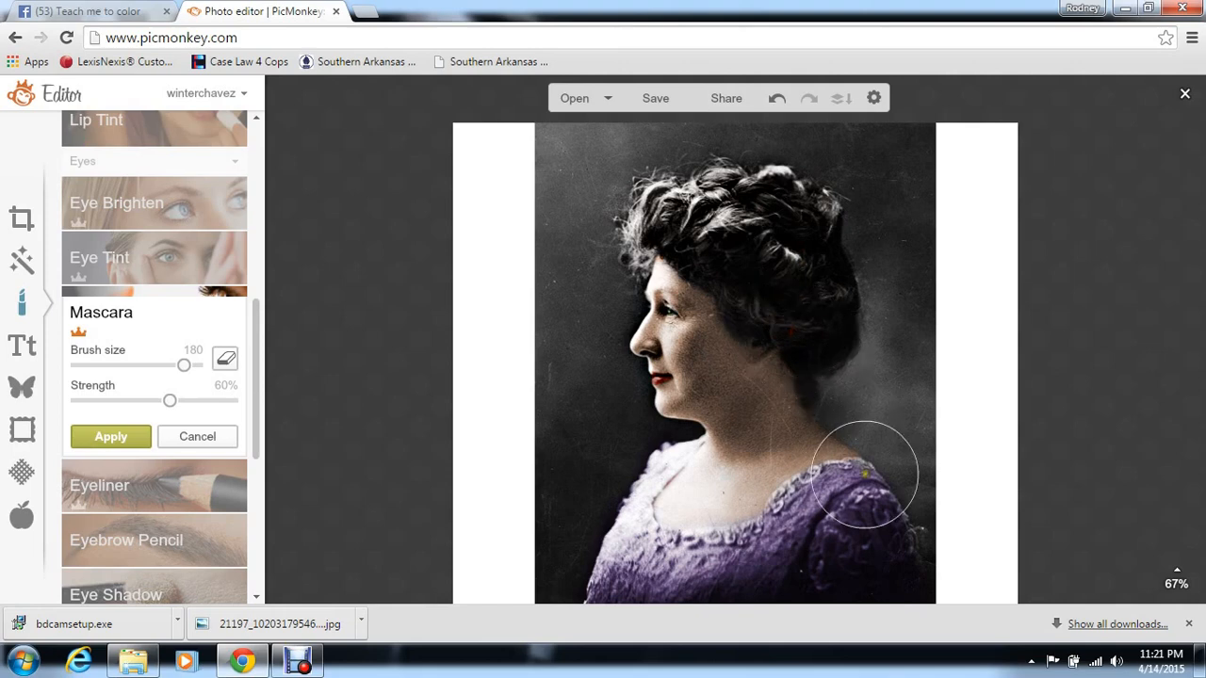
Continue the Mascara strokes over the purple dress, covering both shoulders, the bodice and the neckline.
left_click(834, 519)
left_click(821, 531)
left_click(851, 568)
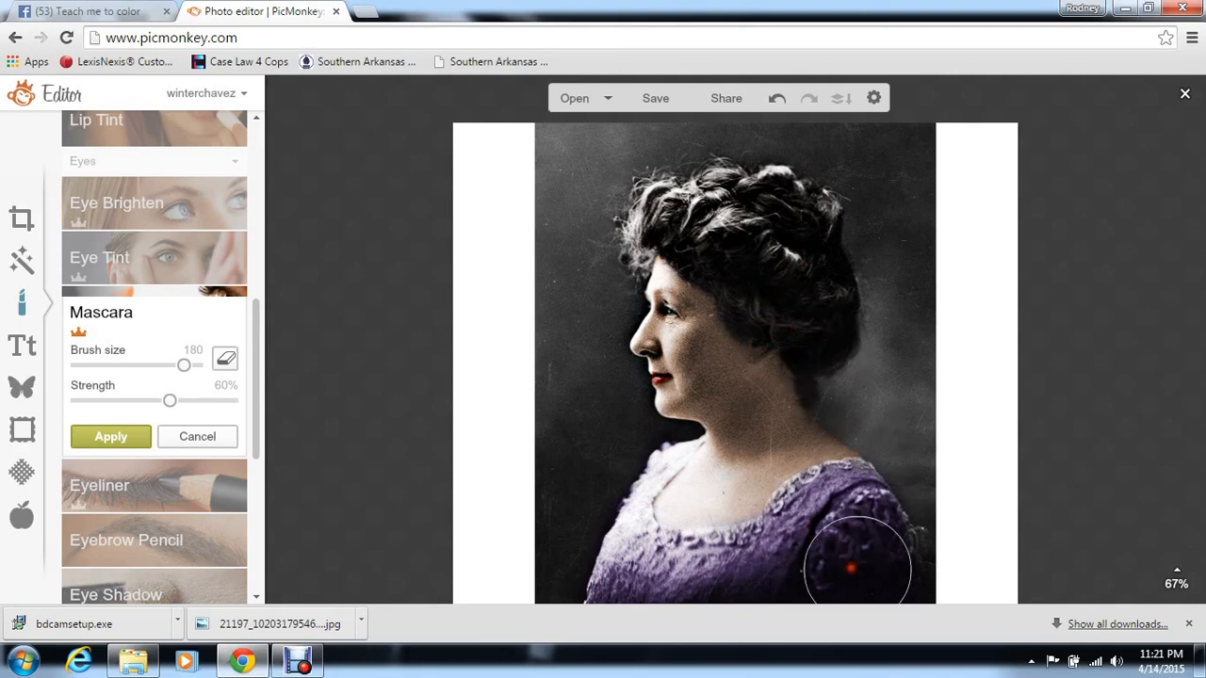
left_click(869, 567)
left_click(783, 544)
left_click(732, 571)
left_click(687, 578)
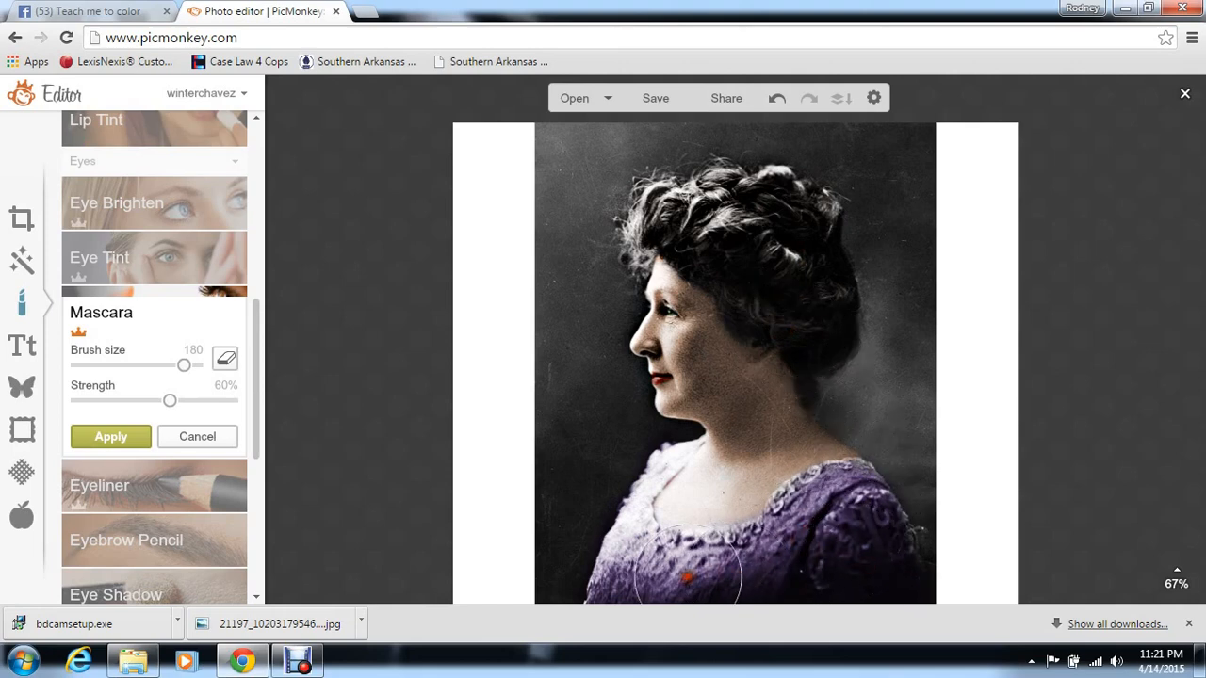
left_click(651, 568)
left_click(614, 560)
left_click(622, 528)
left_click(666, 493)
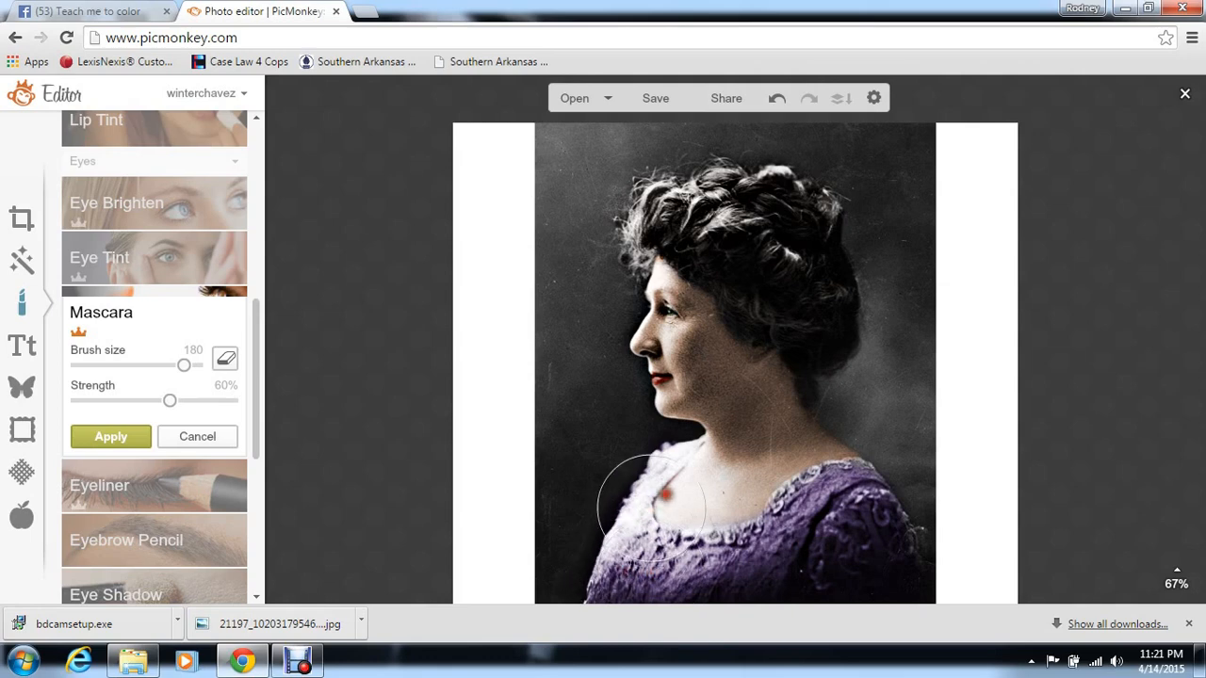
left_click(868, 540)
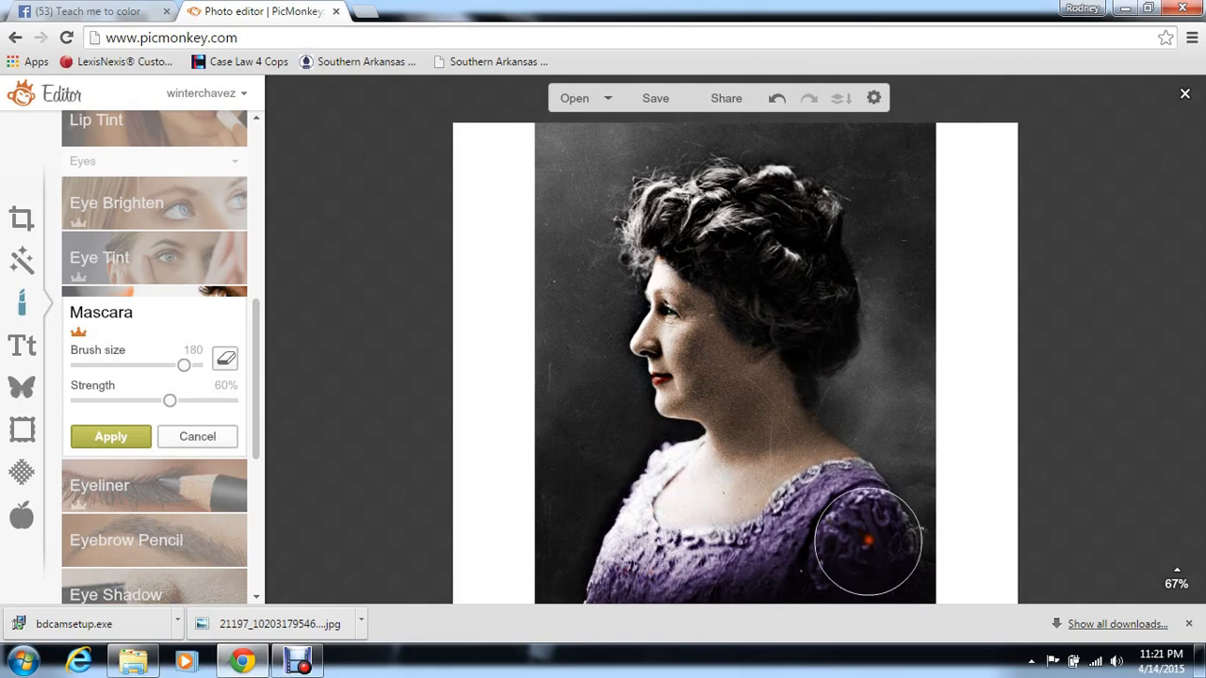
Brush Mascara over the nape and hair once more, reduce the effect's strength and apply it.
left_click(799, 384)
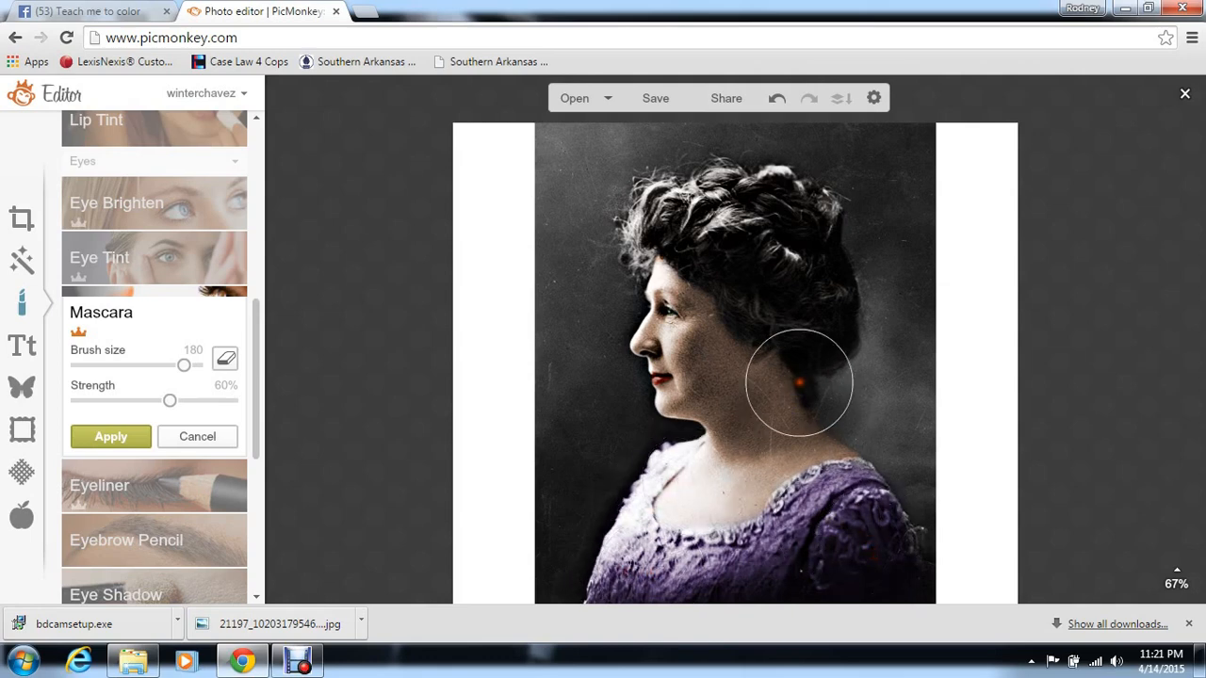
mouse_move(800, 384)
left_mouse_down()
mouse_move(813, 332)
mouse_move(788, 315)
mouse_move(769, 256)
mouse_move(693, 229)
mouse_move(641, 244)
left_mouse_up()
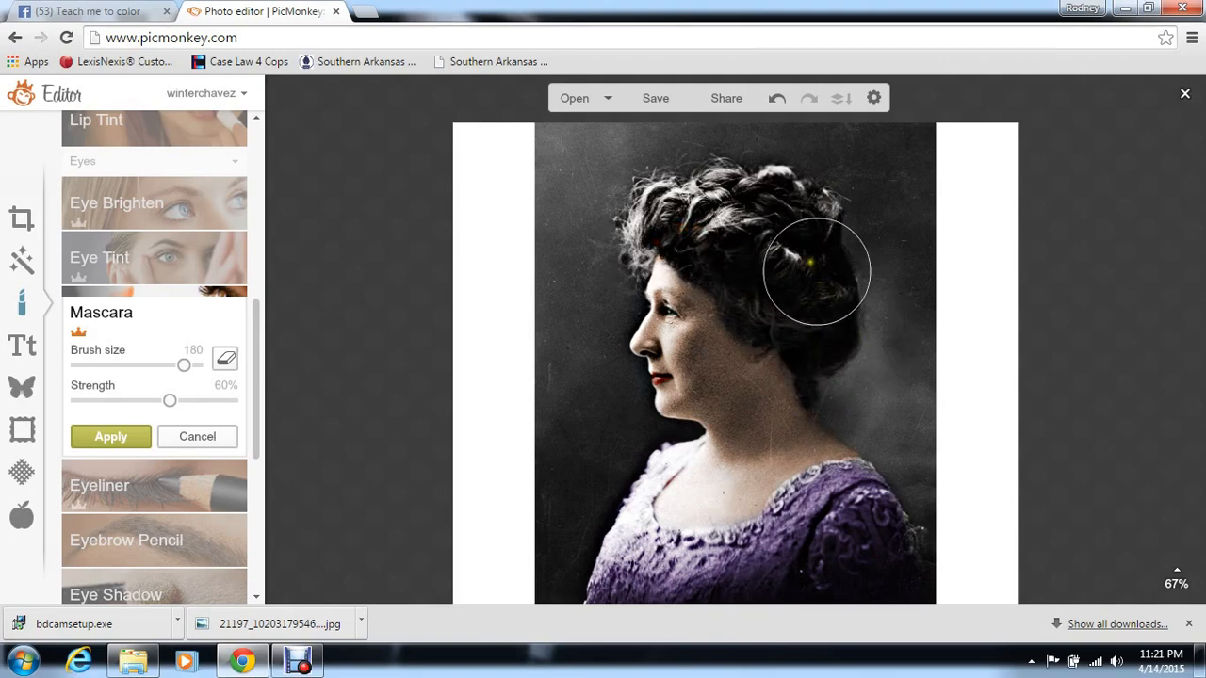
left_click(170, 400)
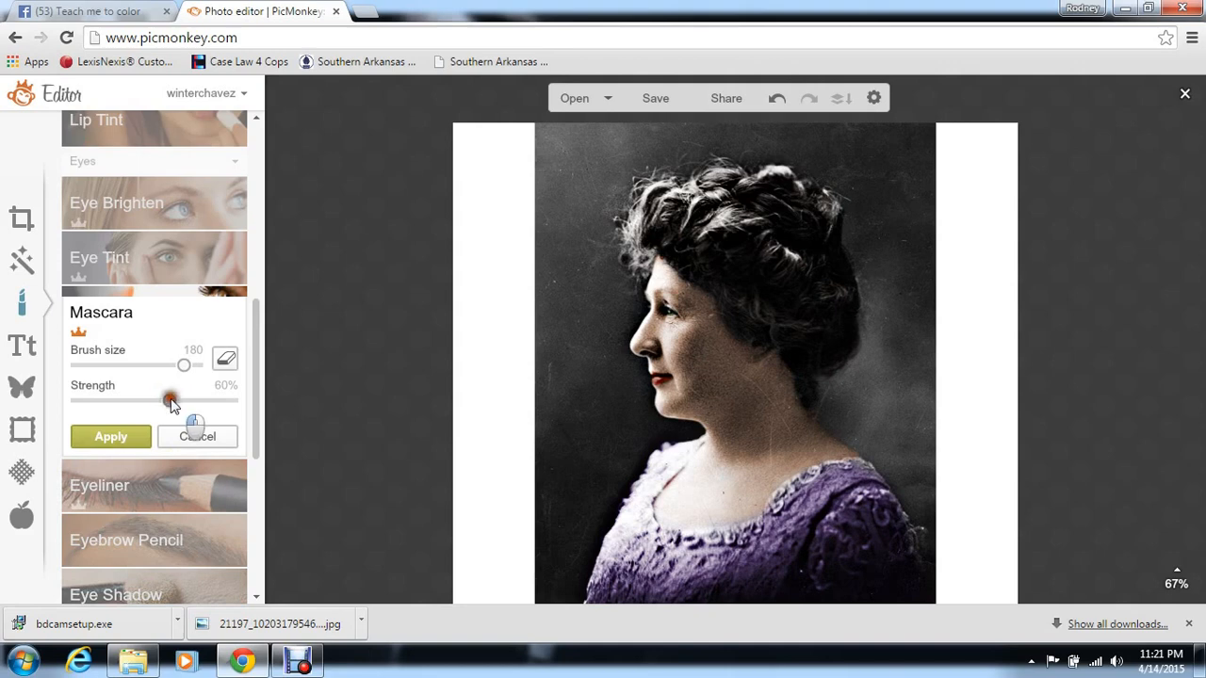
left_click_drag(170, 400, 143, 402)
left_click(126, 436)
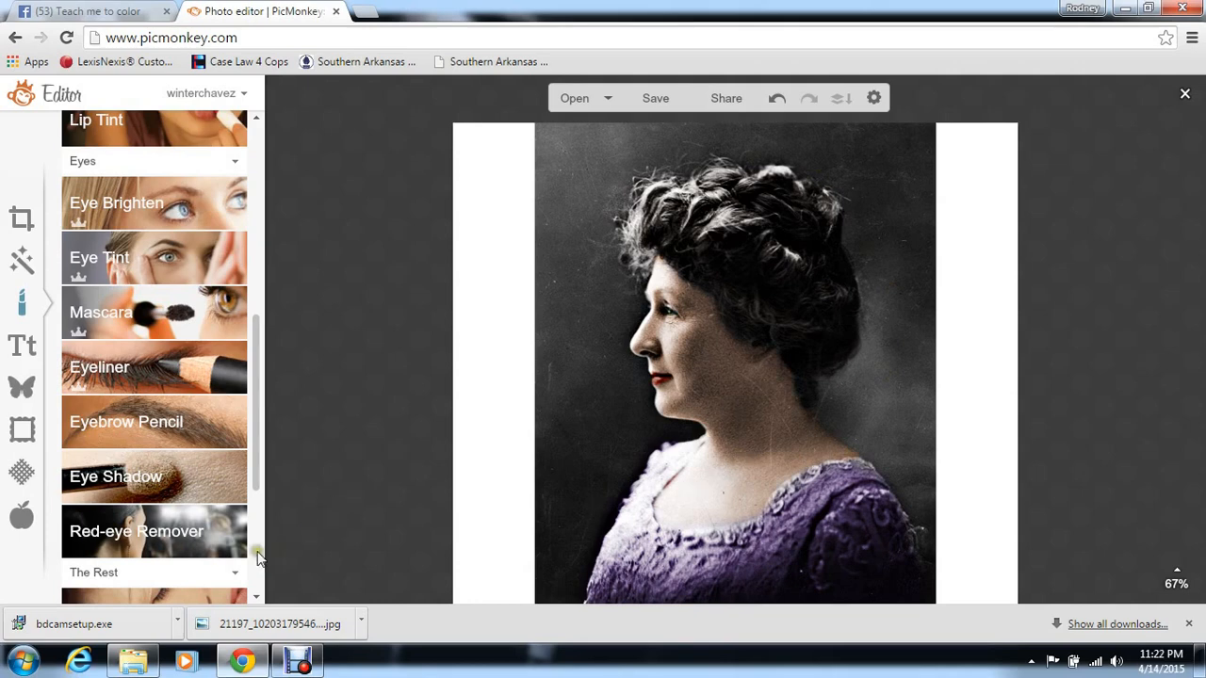
Paint the background around the woman with a dark purple 30204d highlight at brush size 143.
scroll(260, 558, "down", 3)
left_click(212, 507)
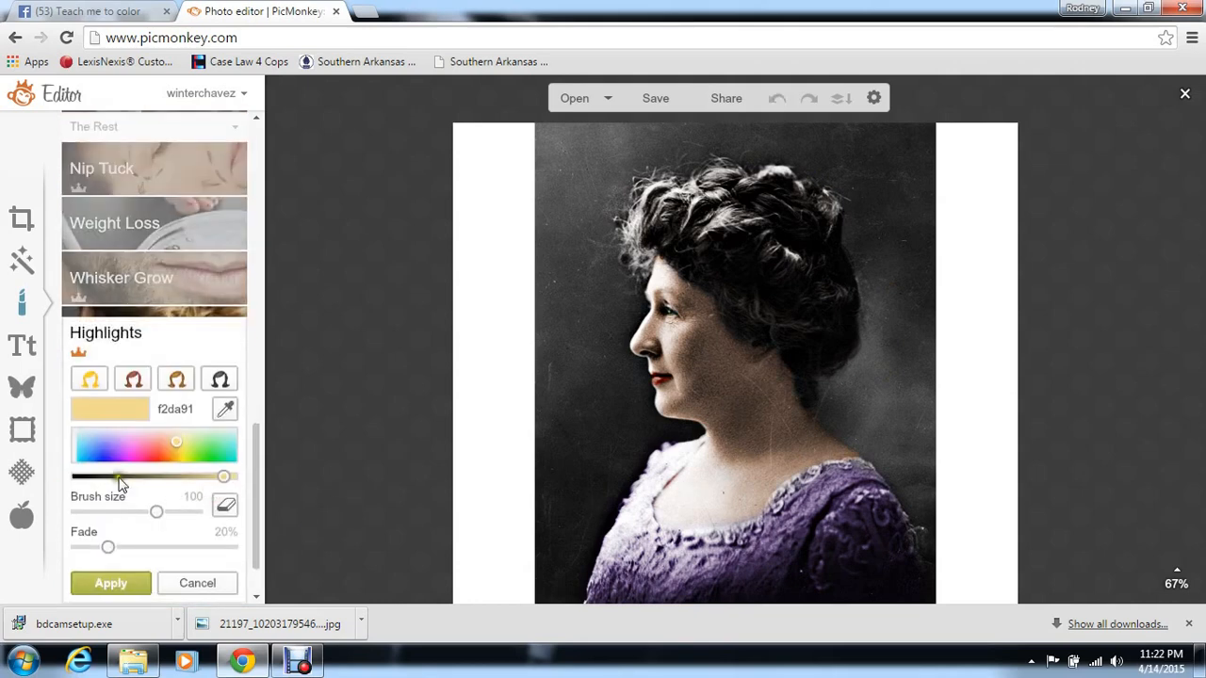
mouse_move(128, 468)
left_mouse_down()
mouse_move(132, 457)
mouse_move(113, 449)
left_mouse_up()
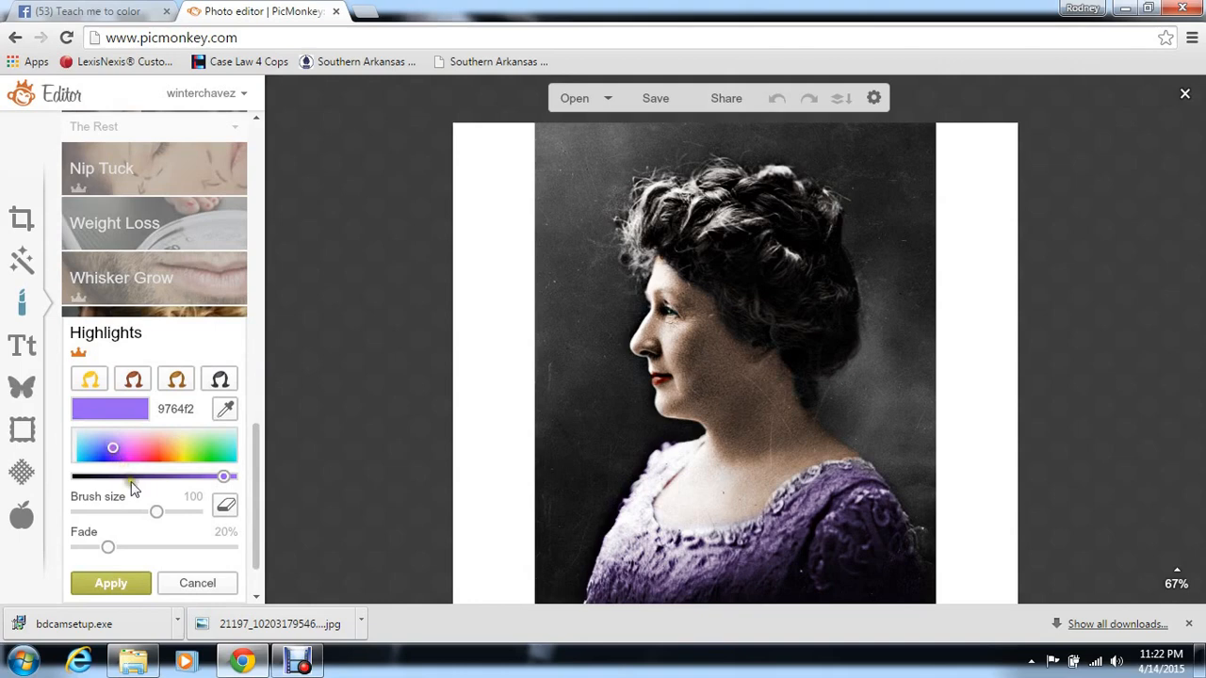
left_click(128, 478)
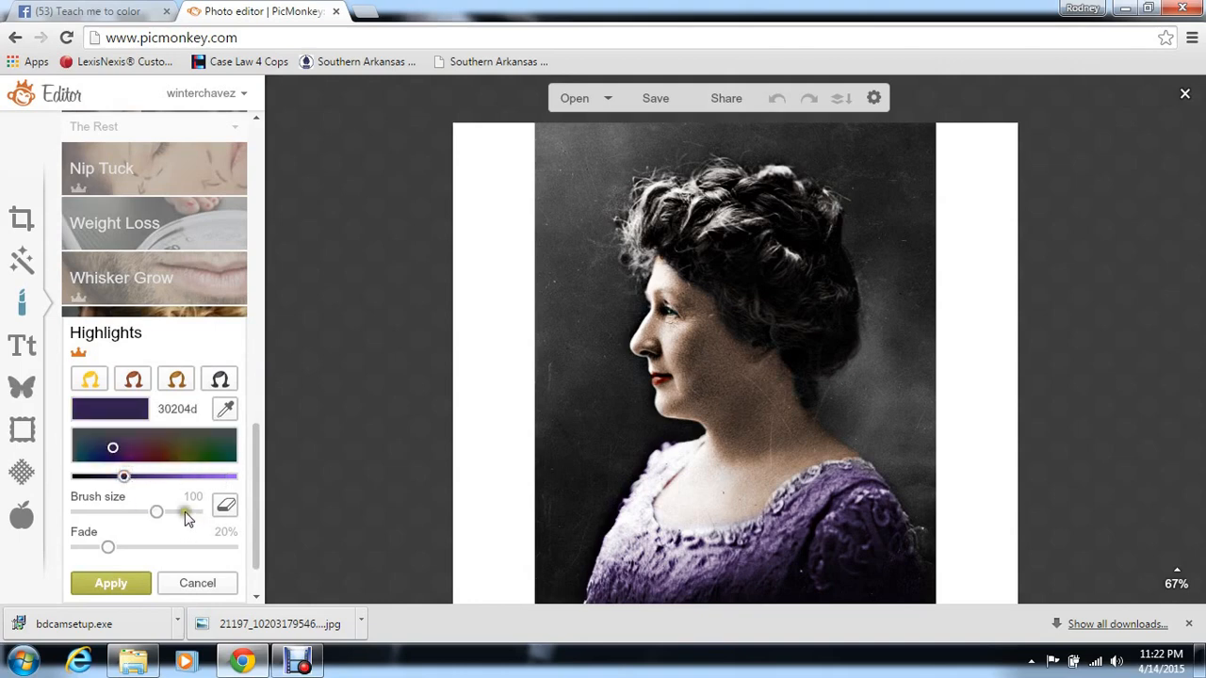
left_click_drag(182, 509, 167, 516)
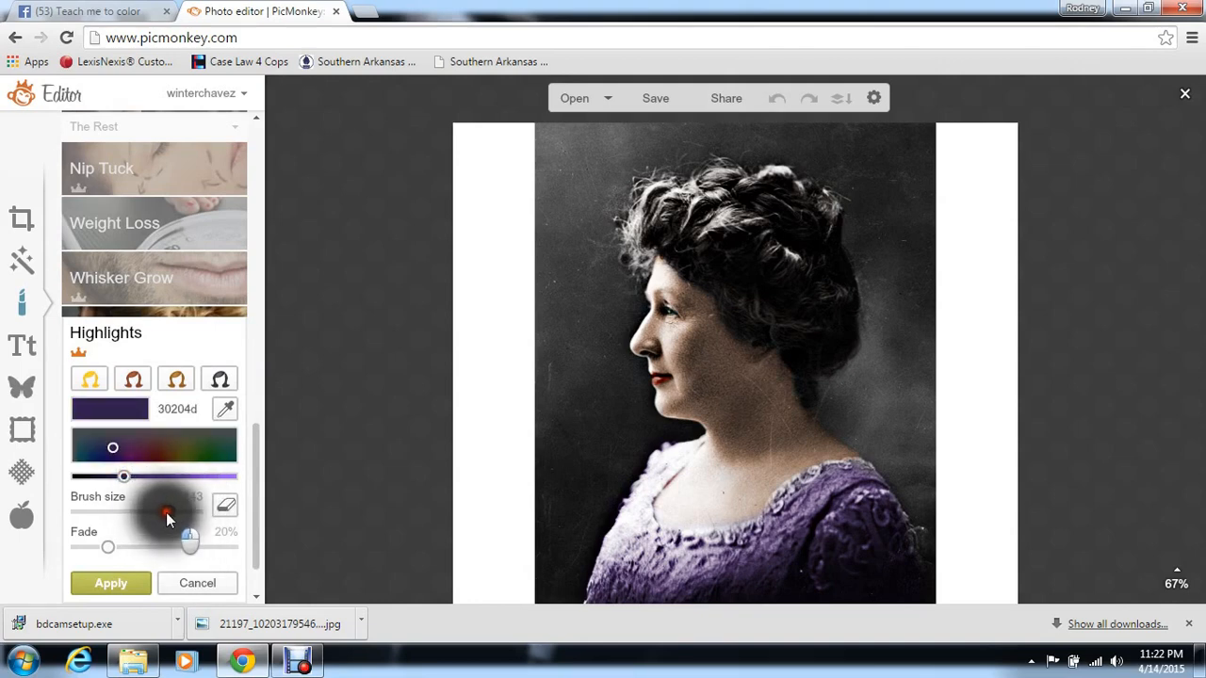
mouse_move(573, 448)
left_mouse_down()
mouse_move(552, 331)
mouse_move(553, 150)
mouse_move(594, 172)
mouse_move(579, 255)
mouse_move(601, 308)
mouse_move(584, 348)
mouse_move(608, 385)
mouse_move(608, 427)
mouse_move(593, 477)
mouse_move(559, 511)
mouse_move(545, 608)
mouse_move(578, 509)
mouse_move(590, 418)
mouse_move(555, 361)
mouse_move(565, 329)
left_mouse_up()
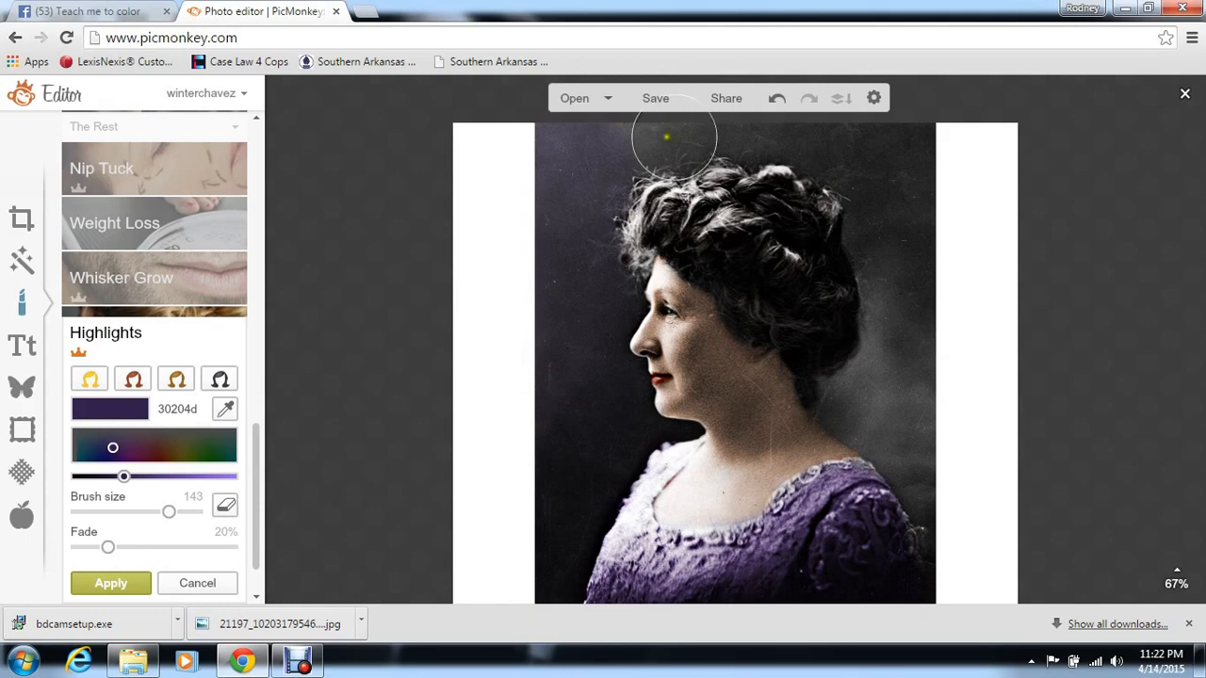
mouse_move(666, 137)
left_mouse_down()
mouse_move(654, 135)
mouse_move(835, 148)
mouse_move(904, 209)
mouse_move(883, 239)
mouse_move(880, 207)
mouse_move(923, 135)
mouse_move(907, 345)
mouse_move(907, 285)
mouse_move(891, 248)
mouse_move(889, 342)
mouse_move(861, 387)
left_mouse_up()
mouse_move(845, 399)
left_mouse_down()
mouse_move(911, 455)
mouse_move(925, 504)
mouse_move(929, 408)
mouse_move(928, 581)
left_mouse_up()
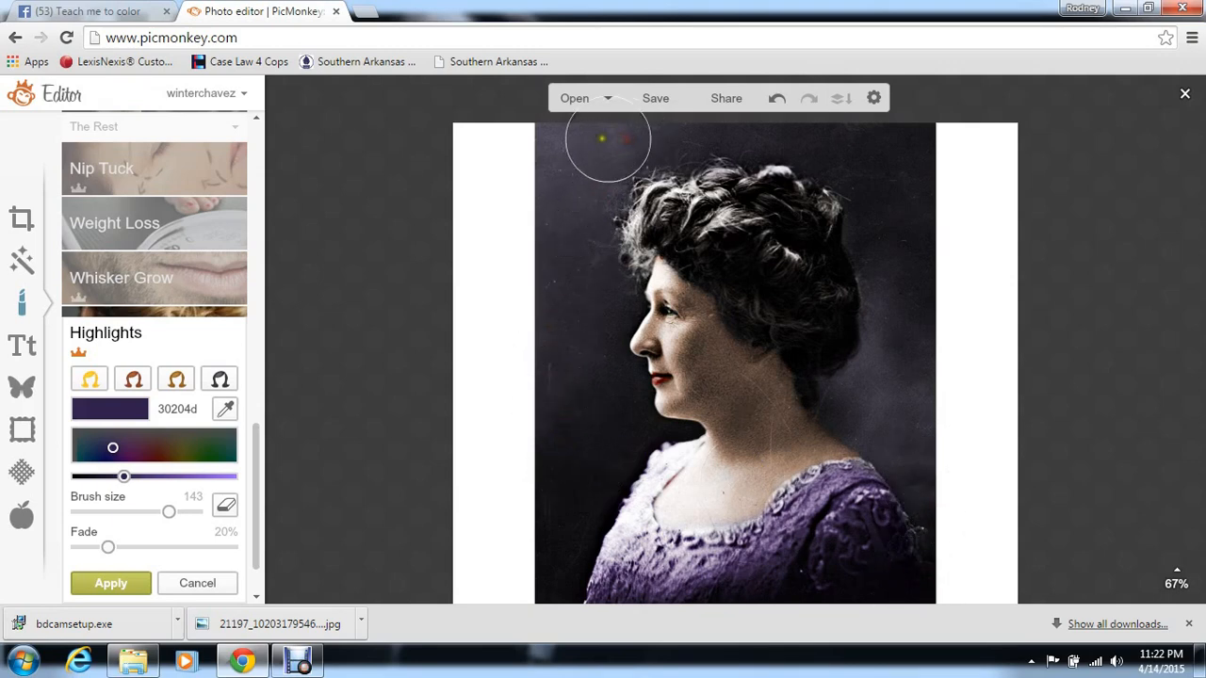
Erase the background highlight from the front of the hair and forehead at eraser size 143, and set its fade to 0%.
left_click(227, 506)
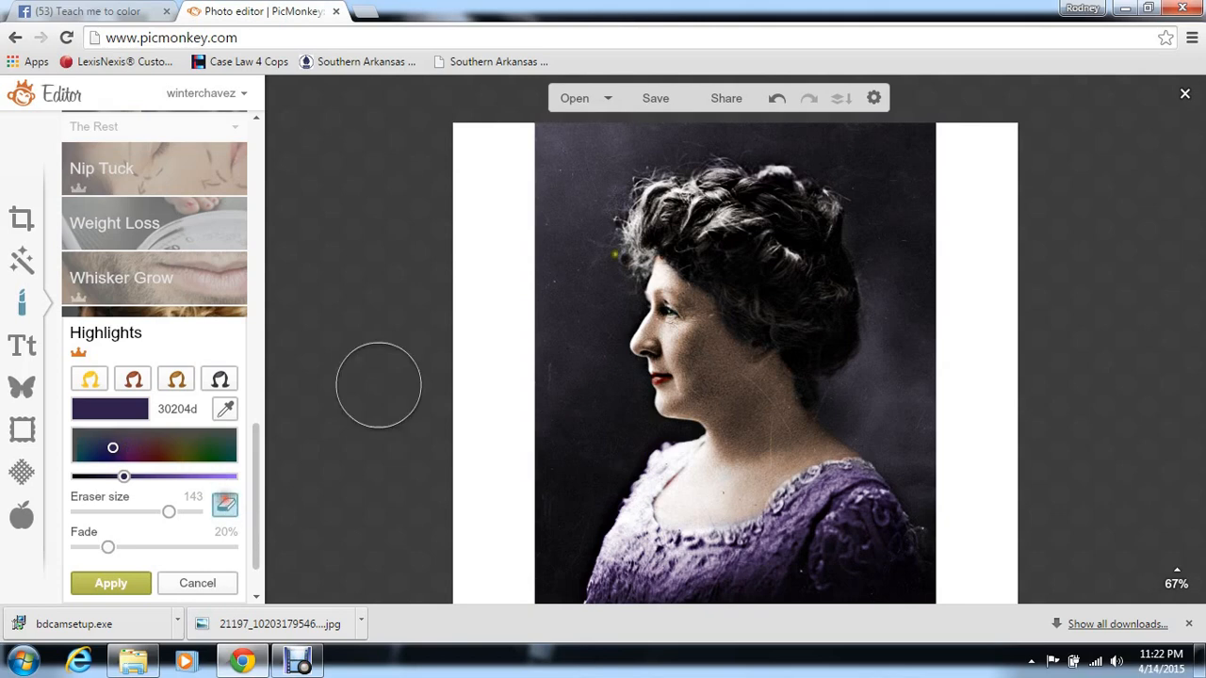
mouse_move(650, 215)
left_mouse_down()
mouse_move(685, 216)
mouse_move(737, 187)
mouse_move(747, 199)
mouse_move(732, 198)
mouse_move(764, 216)
mouse_move(792, 213)
mouse_move(817, 312)
mouse_move(651, 240)
mouse_move(671, 233)
mouse_move(687, 270)
left_mouse_up()
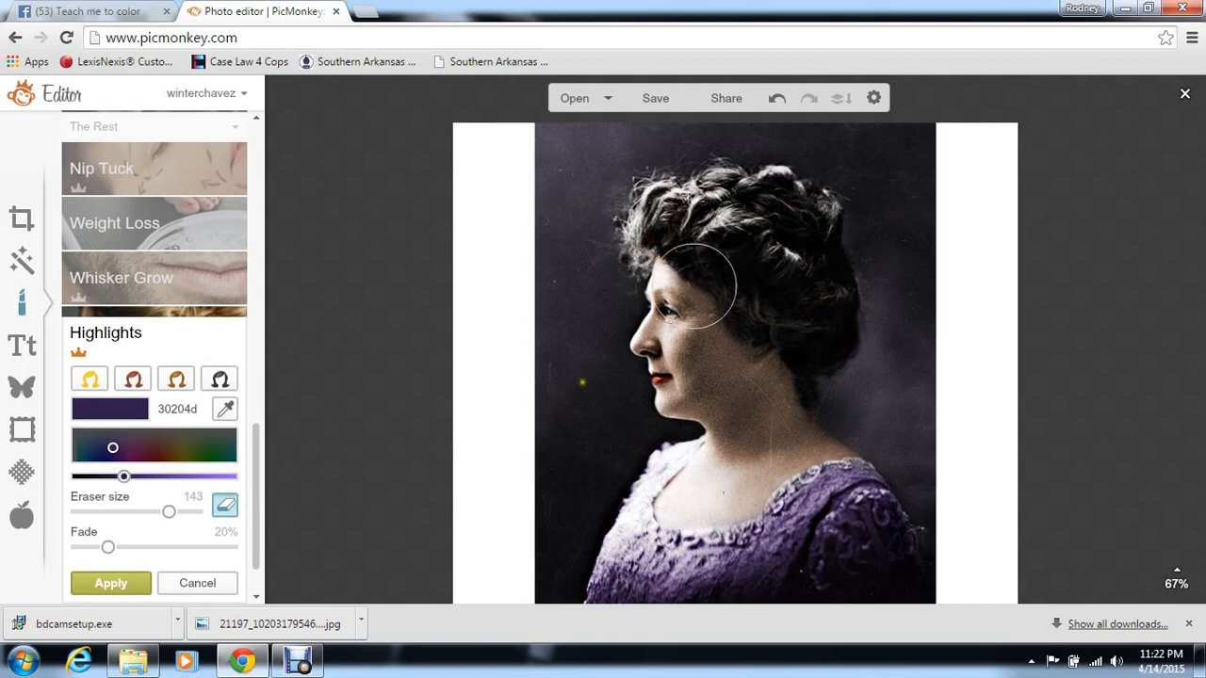
left_click(74, 550)
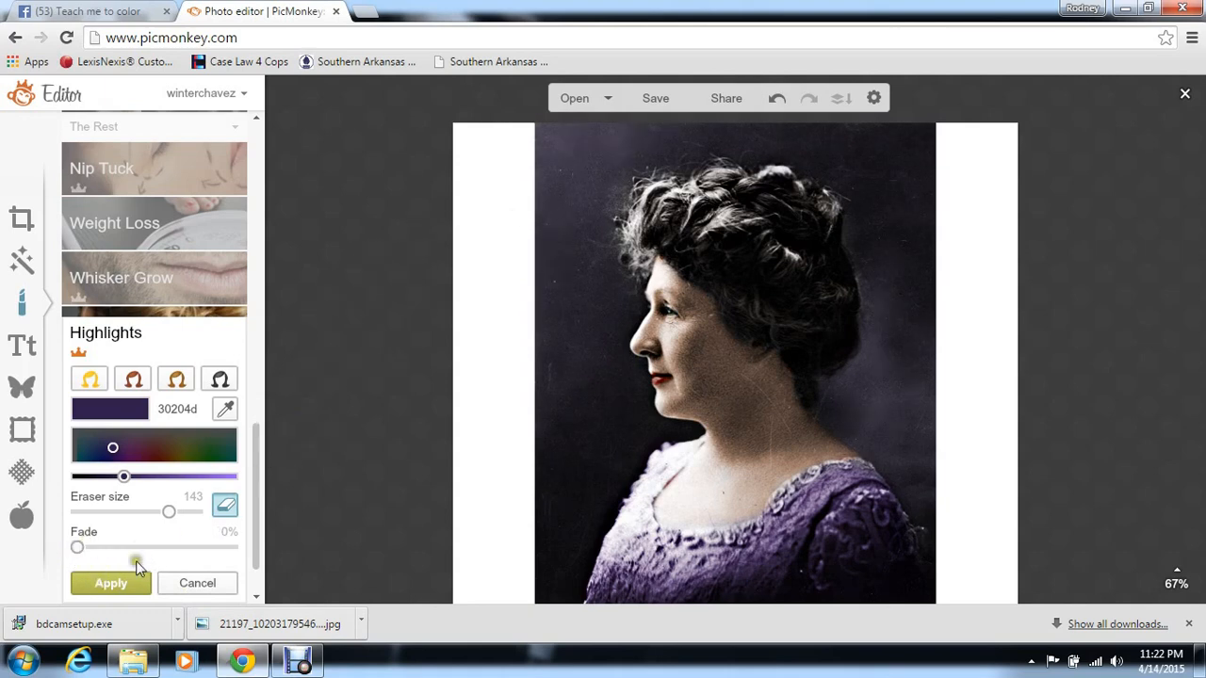
Repaint the background in front of the face with the dark purple highlight and apply it.
left_click(229, 509)
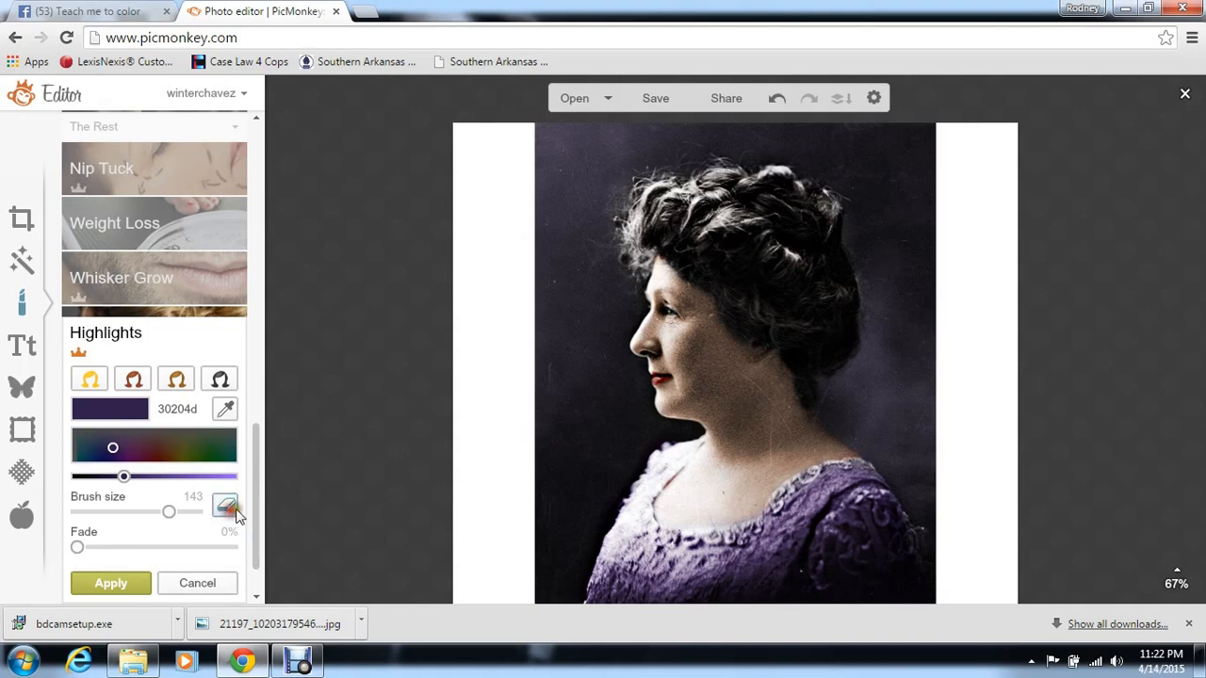
mouse_move(594, 474)
left_mouse_down()
mouse_move(560, 539)
mouse_move(587, 449)
mouse_move(560, 273)
mouse_move(594, 175)
left_mouse_up()
left_click(119, 583)
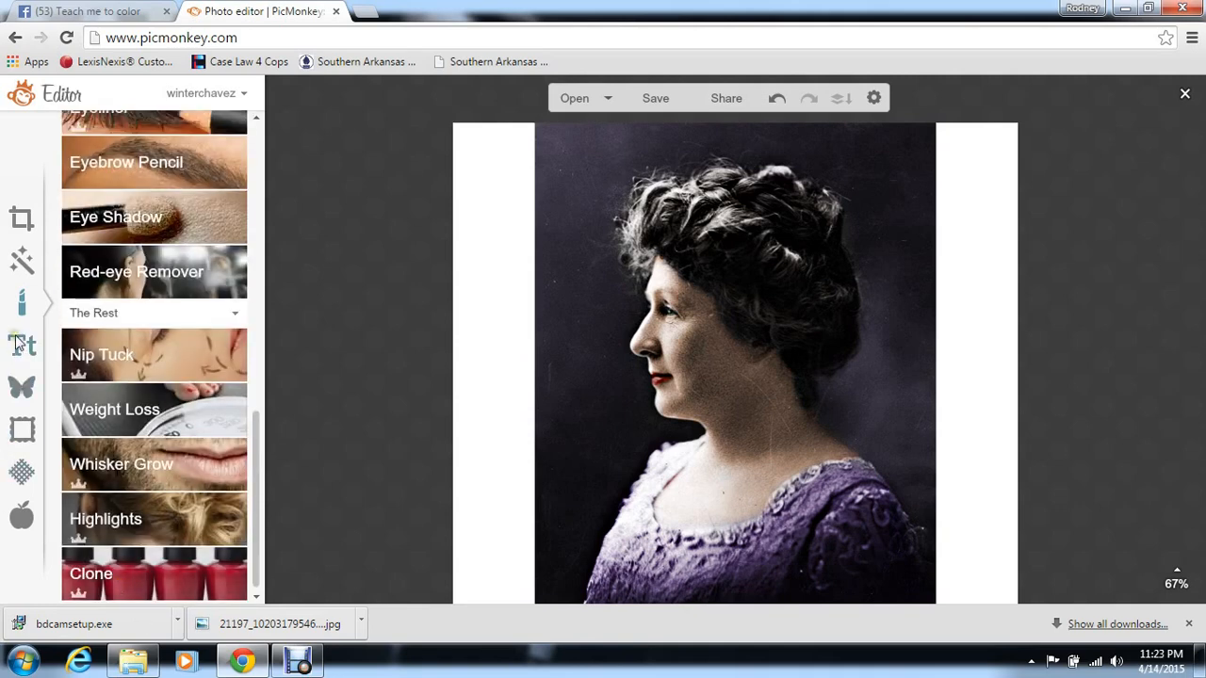
Apply the Orton effect to the portrait with brightness at 57% and fade at 27%.
left_click(20, 273)
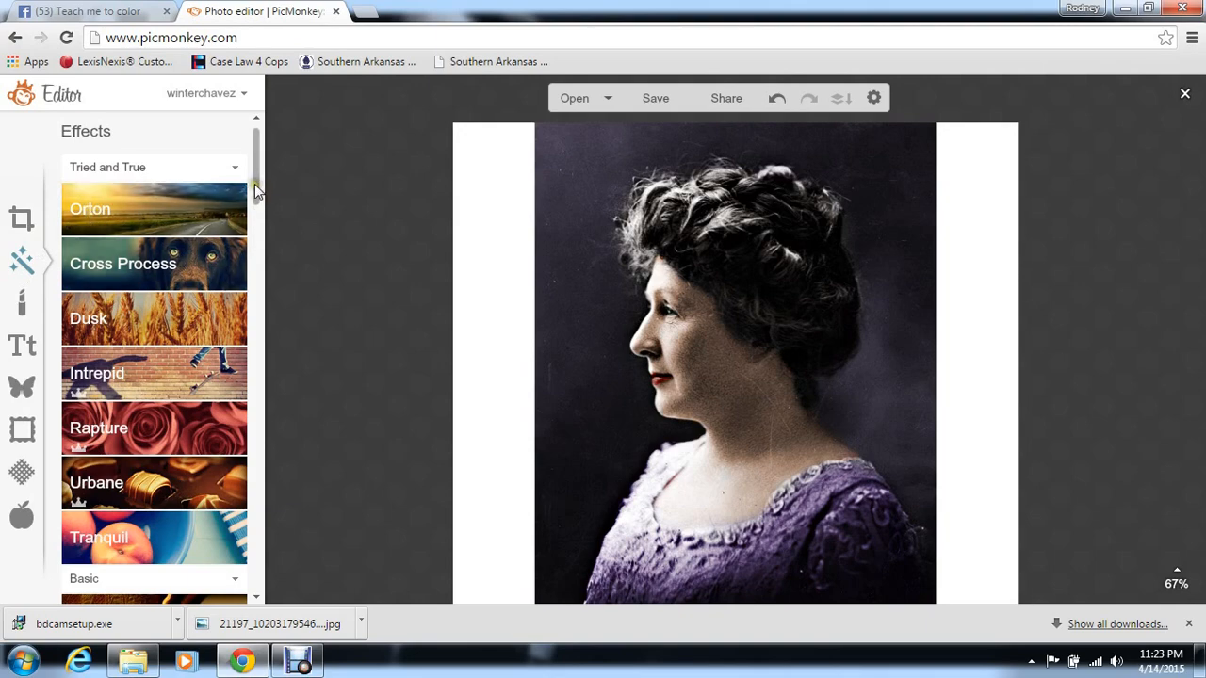
left_click_drag(255, 188, 270, 398)
scroll(272, 406, "down", 2)
scroll(271, 377, "up", 8)
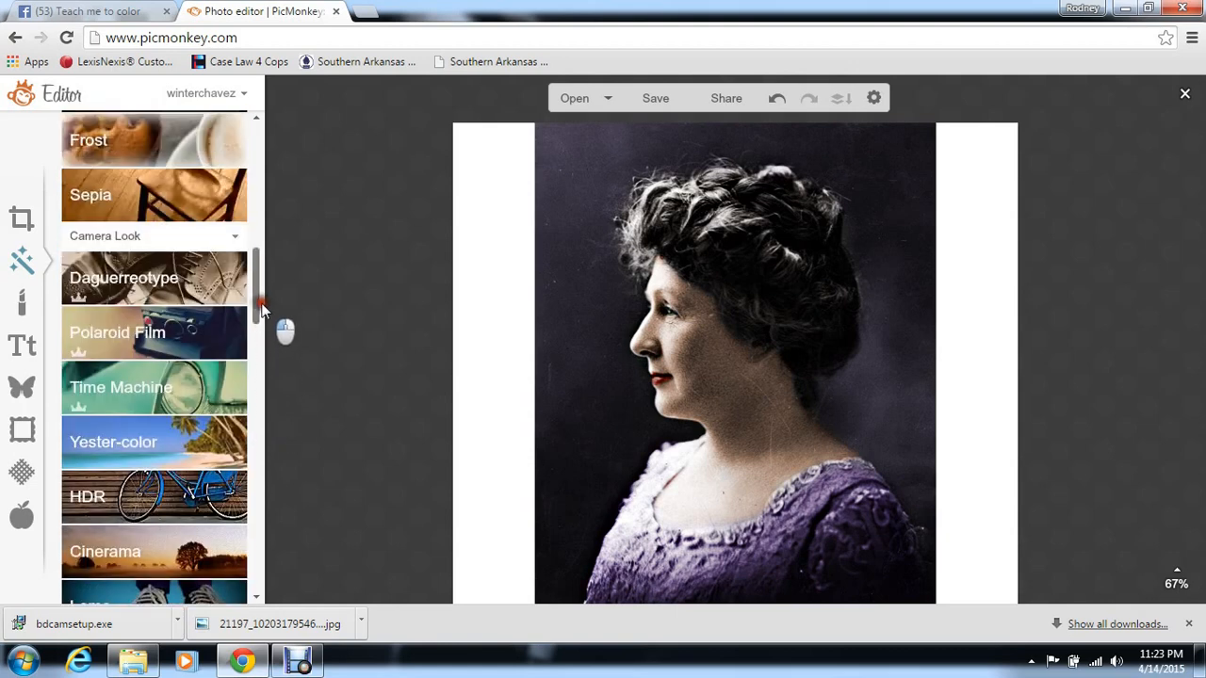
scroll(262, 311, "up", 4)
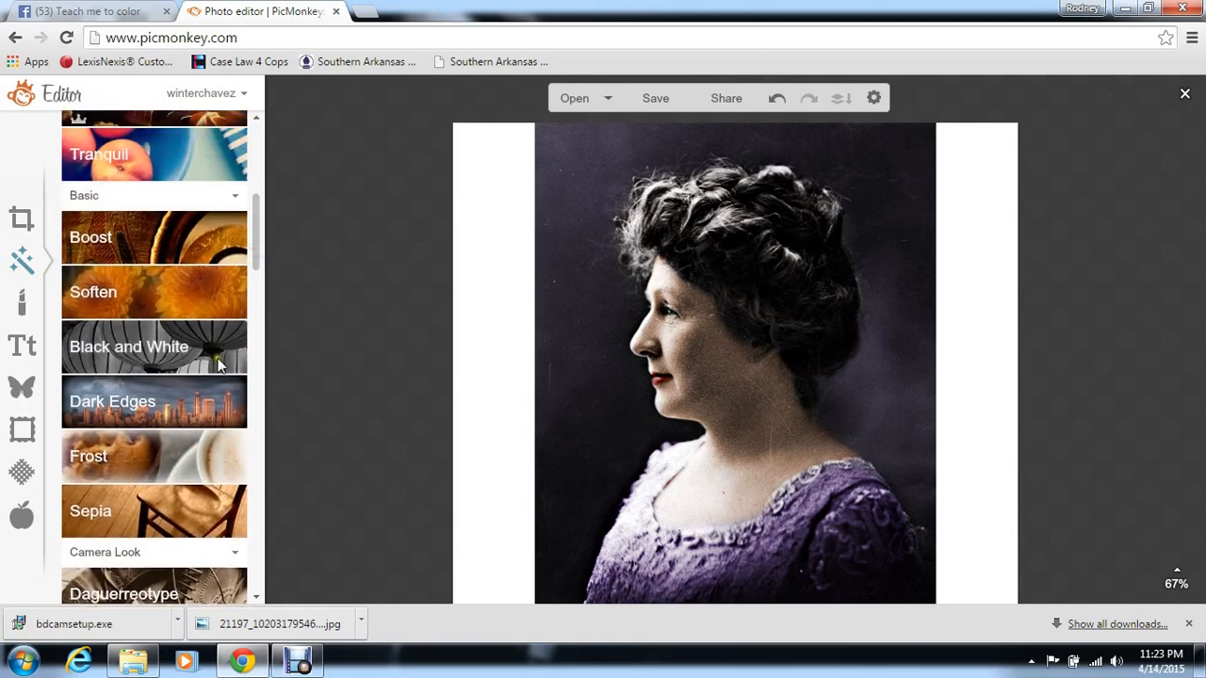
mouse_move(259, 255)
left_mouse_down()
mouse_move(256, 184)
mouse_move(266, 589)
mouse_move(232, 161)
left_mouse_up()
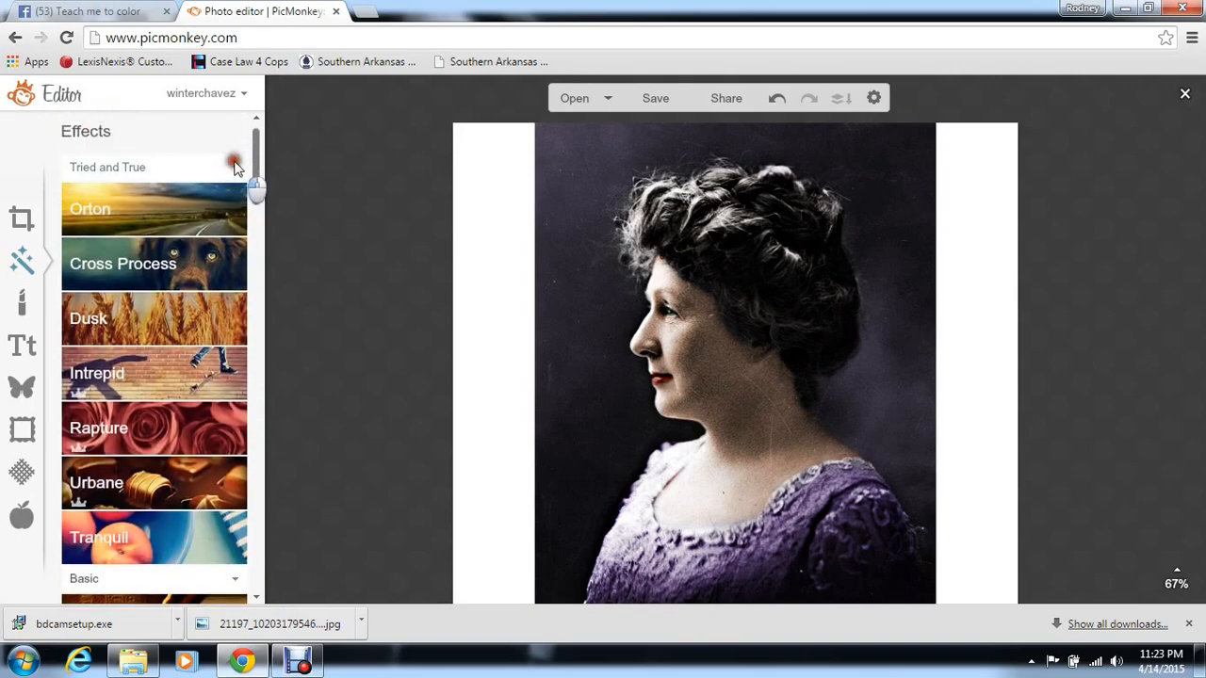
left_click(158, 206)
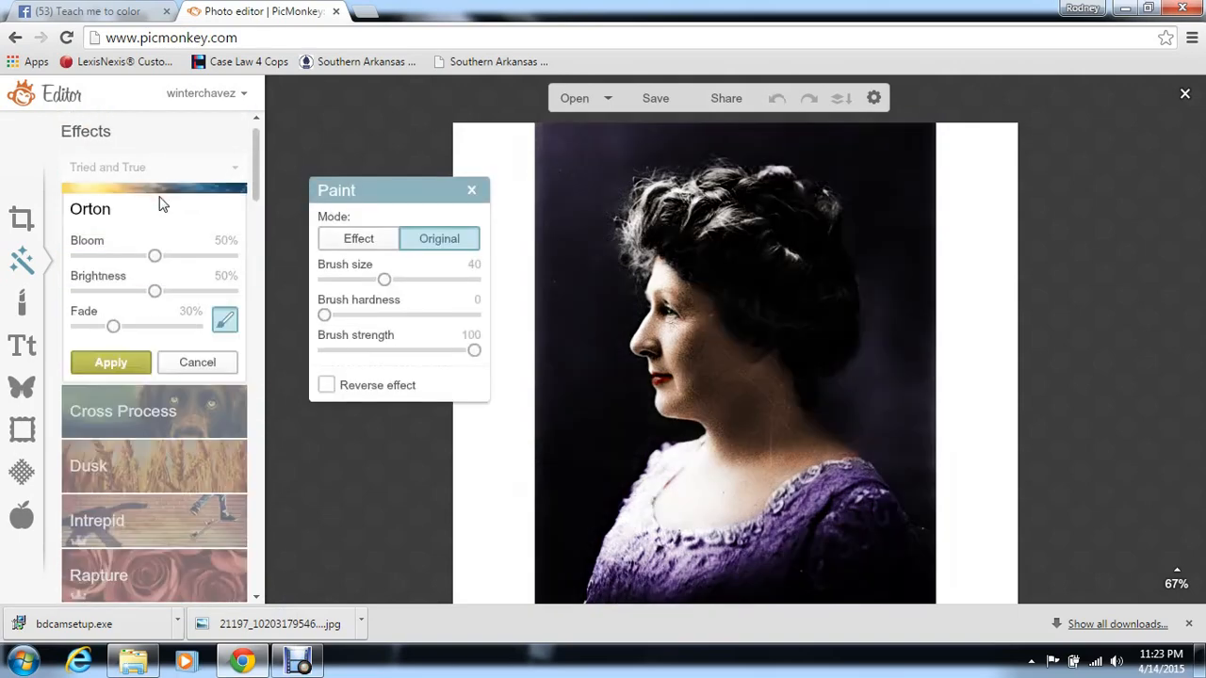
left_click(123, 293)
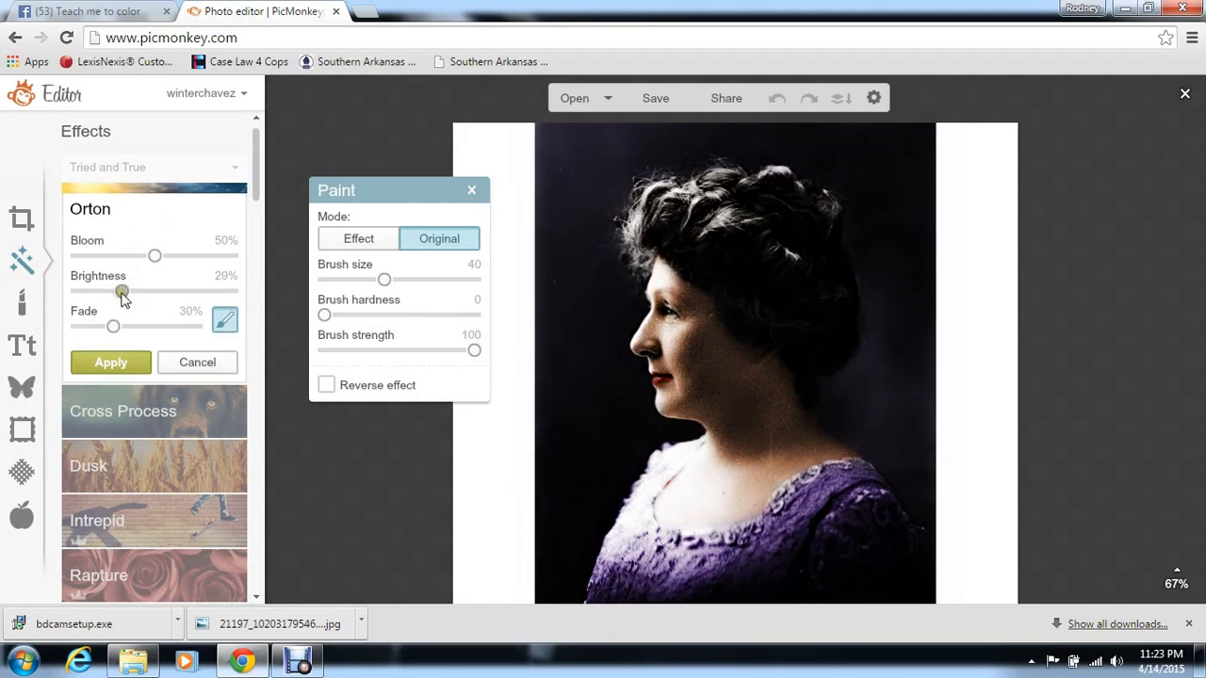
left_click_drag(124, 294, 110, 327)
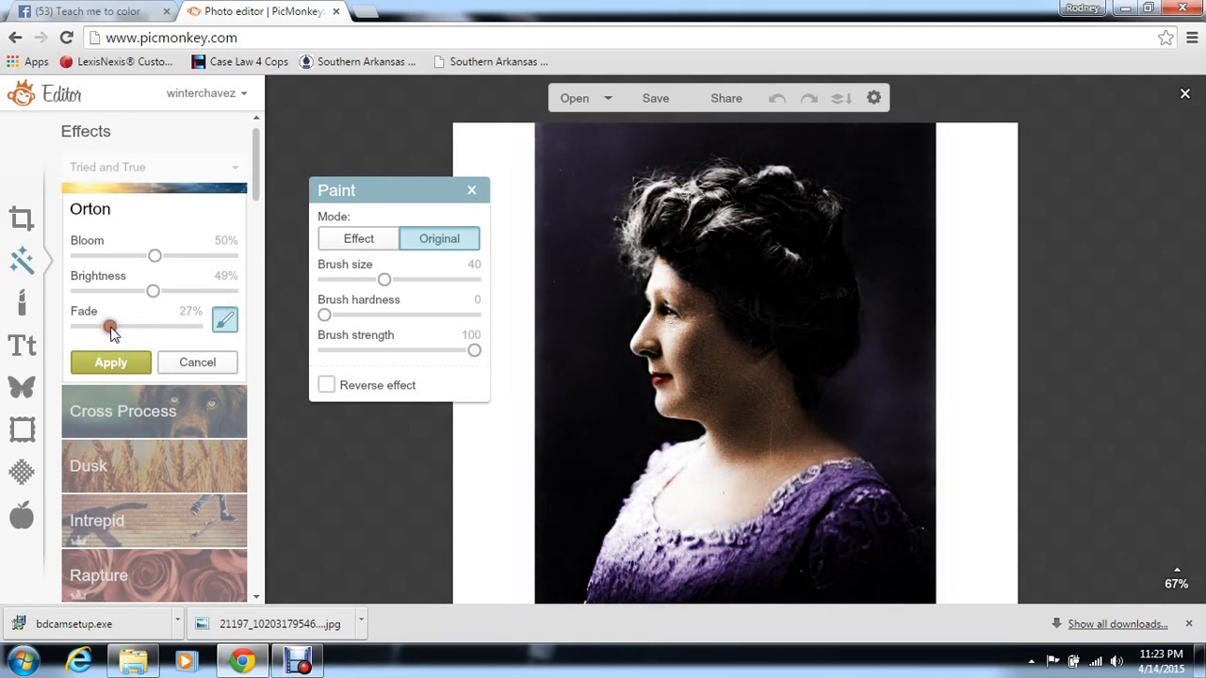
mouse_move(152, 293)
left_mouse_down()
mouse_move(139, 294)
mouse_move(164, 295)
left_mouse_up()
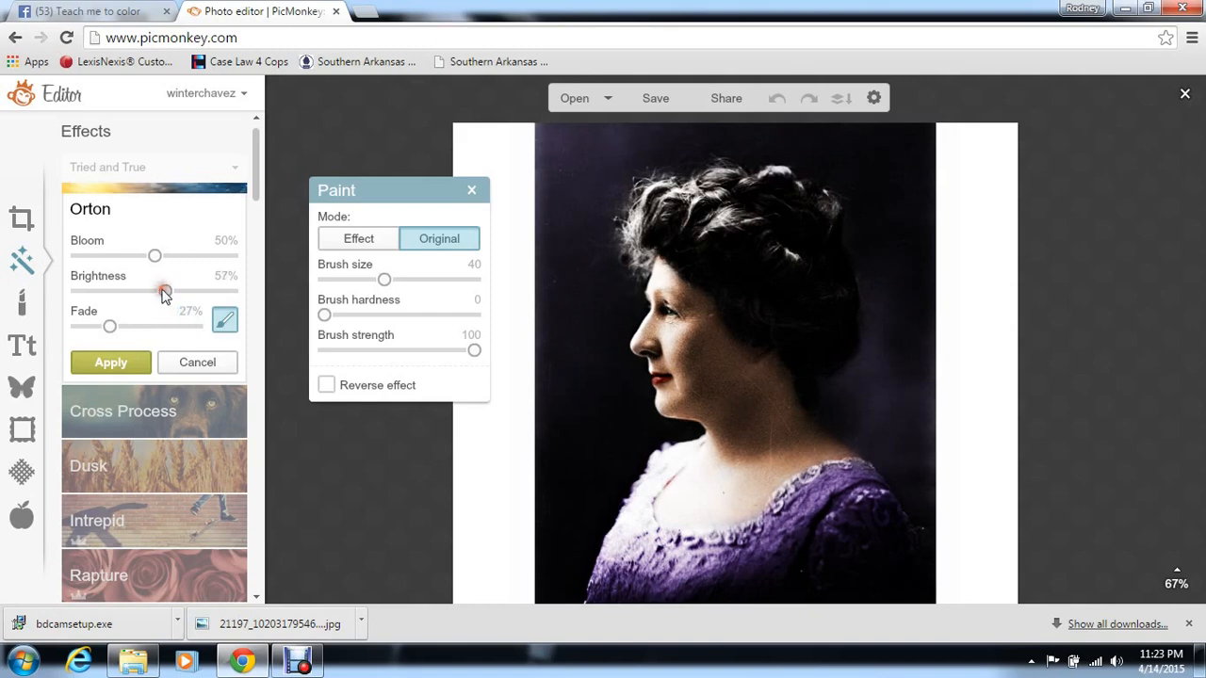
left_click(134, 364)
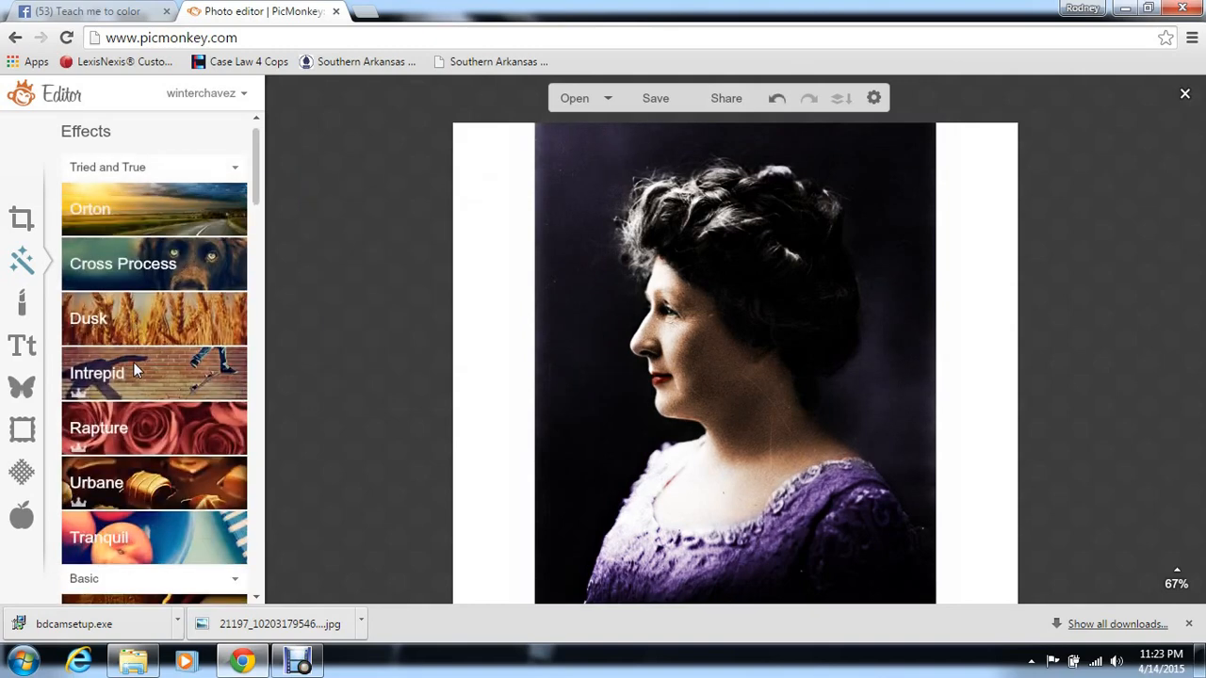
Set up Blush Boost for the woman's face with the medium pink shade and a brush size of 42.
left_click(22, 307)
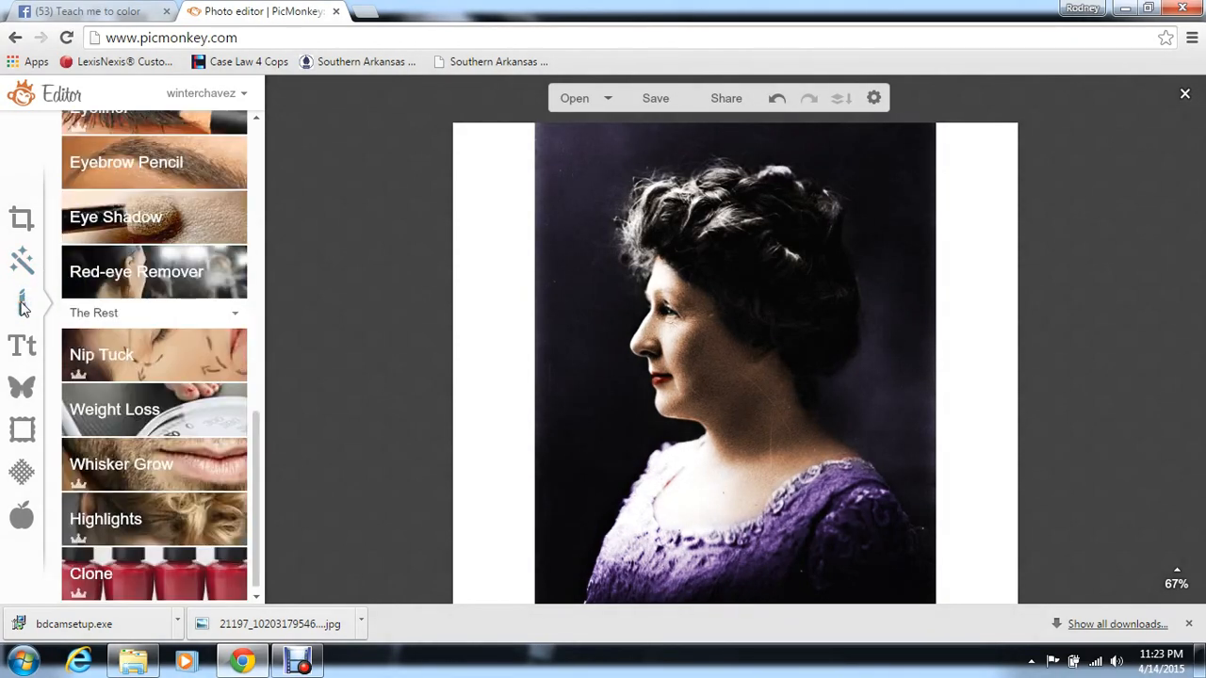
scroll(261, 154, "up", 8)
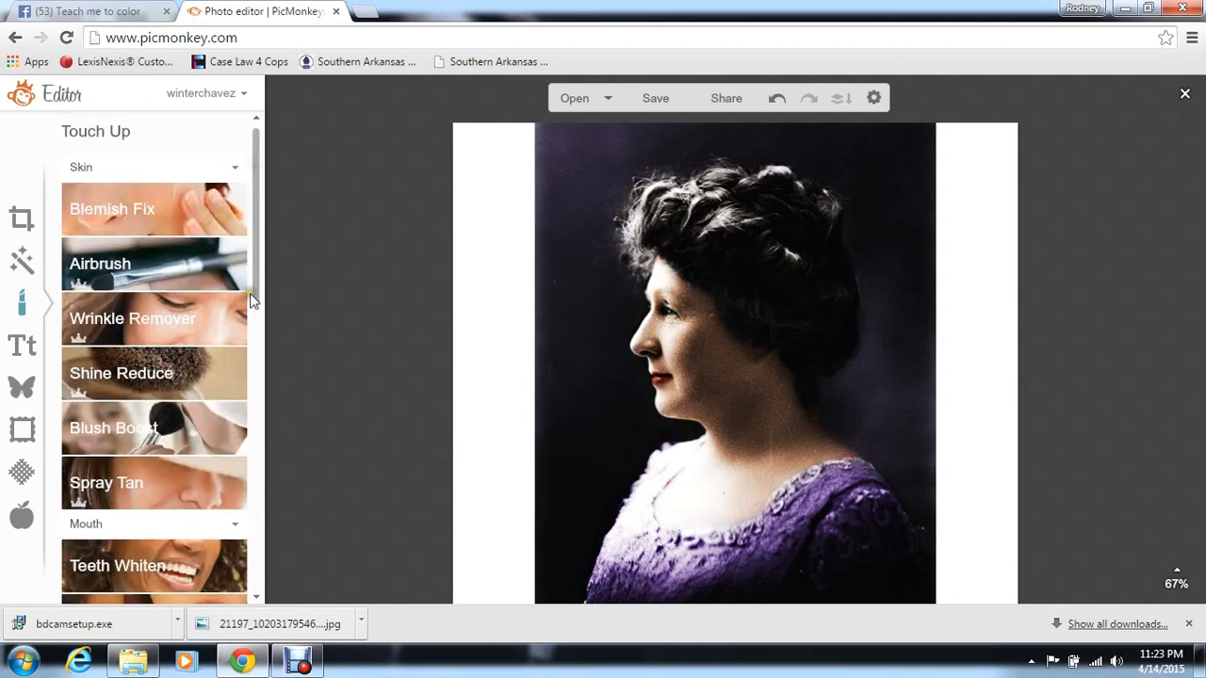
left_click(190, 408)
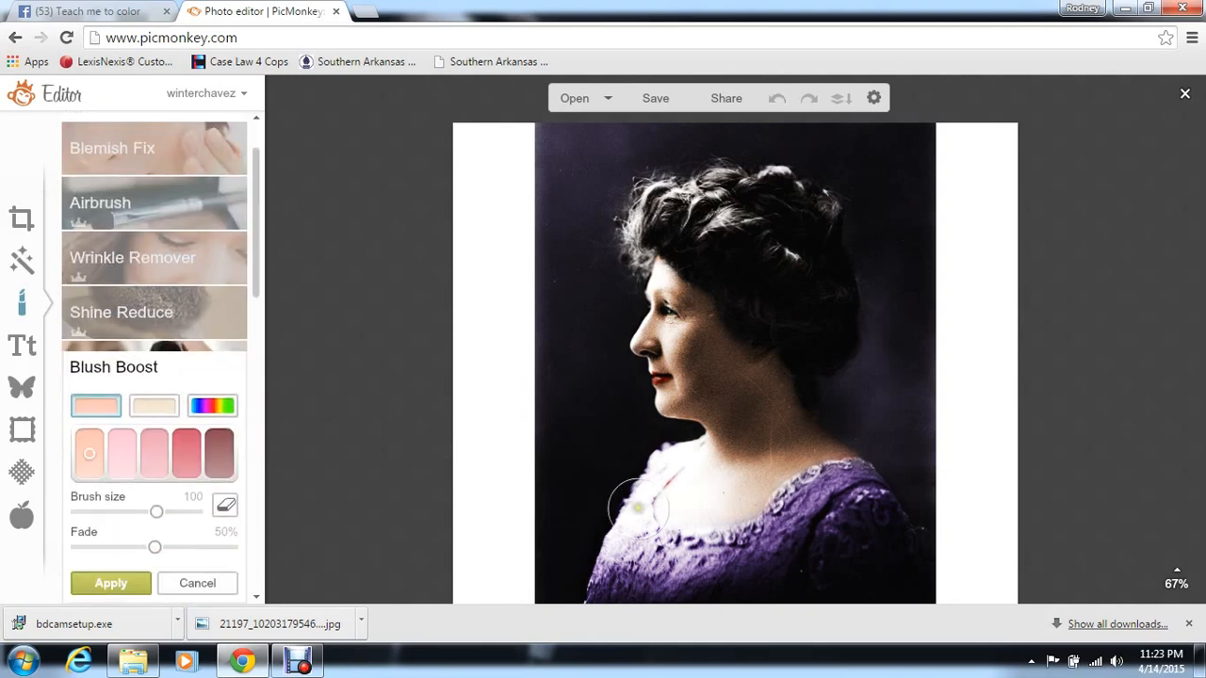
left_click(154, 471)
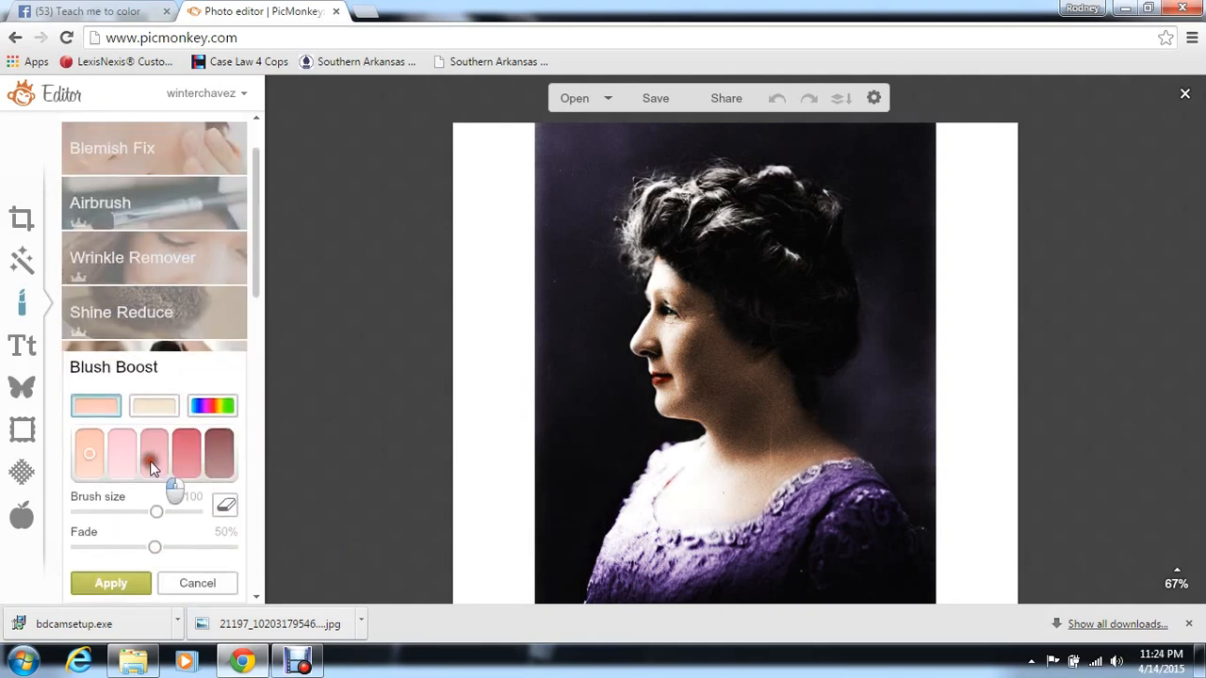
left_click(1177, 582)
left_click_drag(1177, 526, 1176, 509)
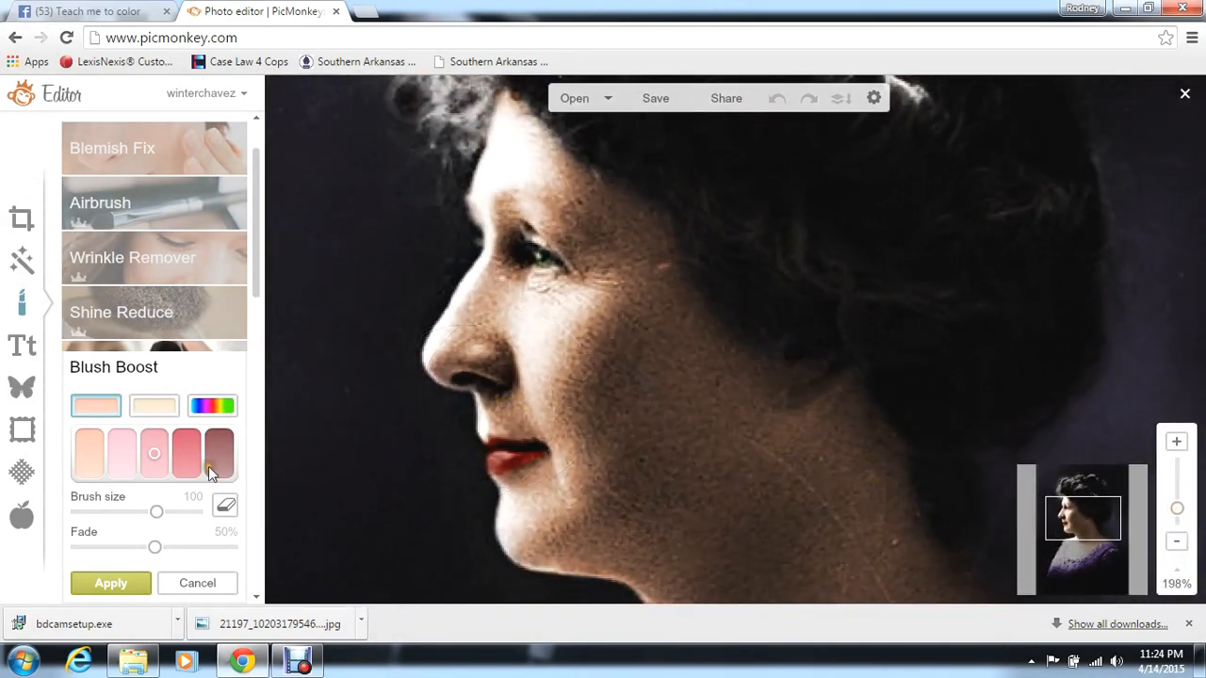
left_click_drag(120, 513, 107, 512)
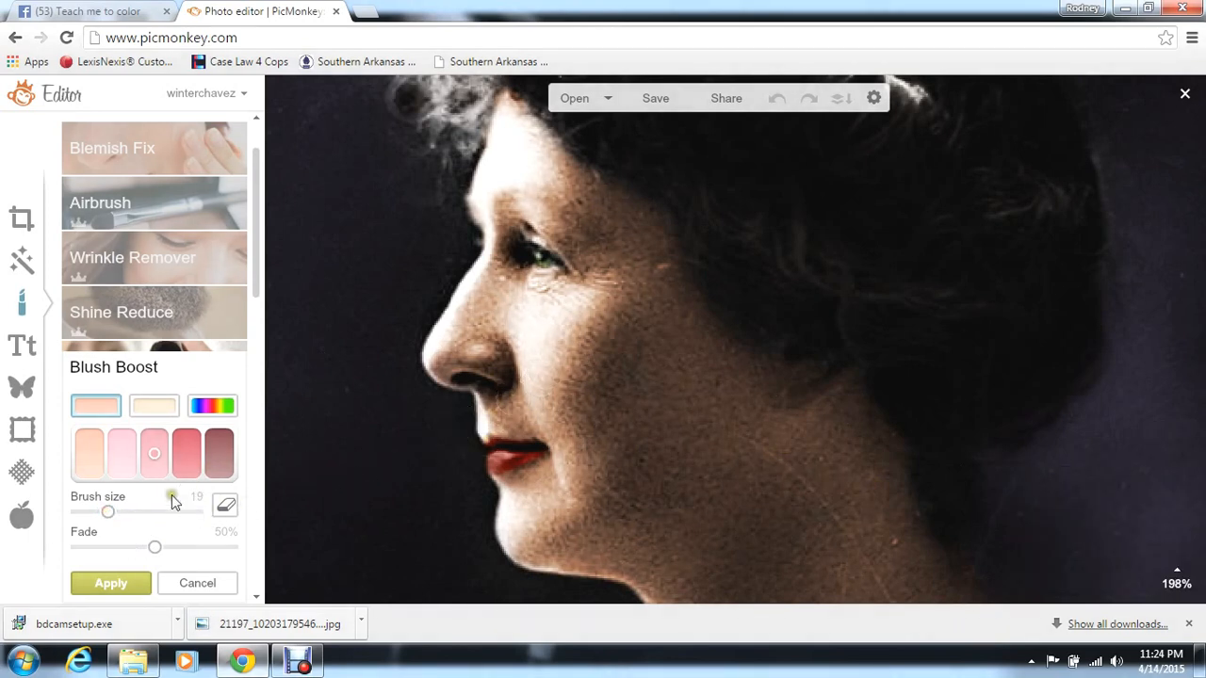
left_click(128, 512)
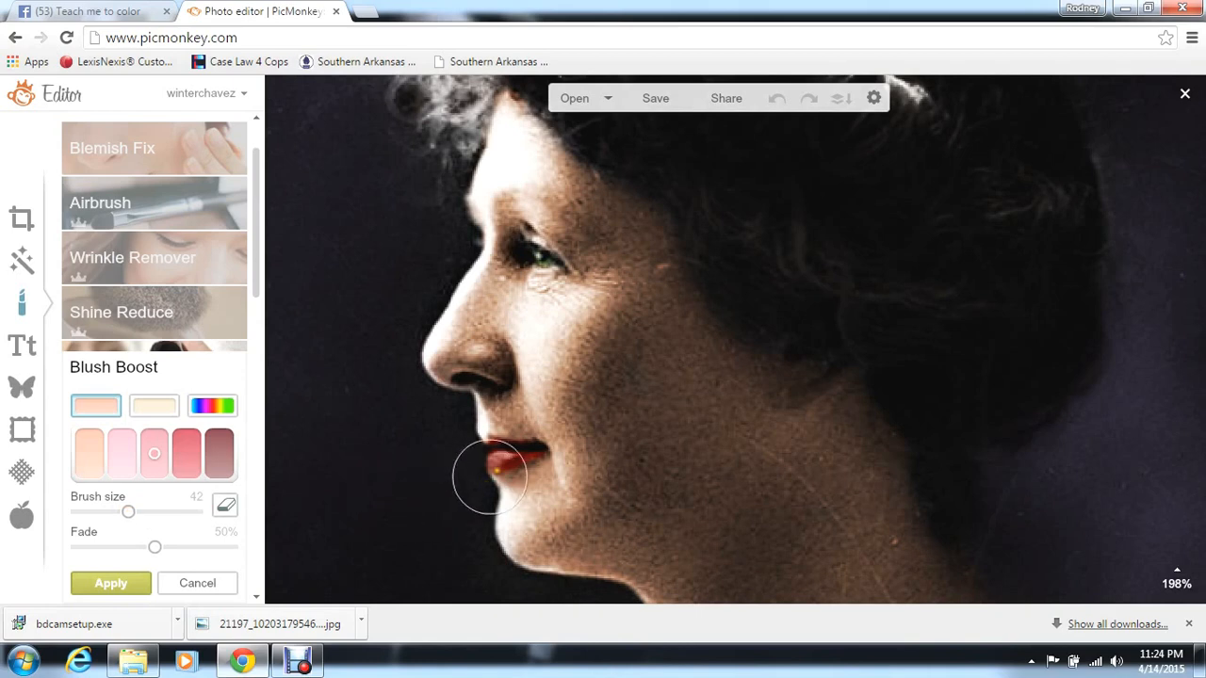
Brush blush over the woman's cheek, change it to the coral-red shade, and apply it with a 71% fade.
left_click(553, 374)
mouse_move(553, 370)
left_mouse_down()
mouse_move(645, 309)
mouse_move(640, 333)
mouse_move(563, 393)
mouse_move(653, 356)
mouse_move(663, 319)
mouse_move(643, 304)
mouse_move(545, 342)
mouse_move(555, 368)
mouse_move(621, 369)
mouse_move(654, 354)
mouse_move(657, 296)
left_mouse_up()
left_click(198, 459)
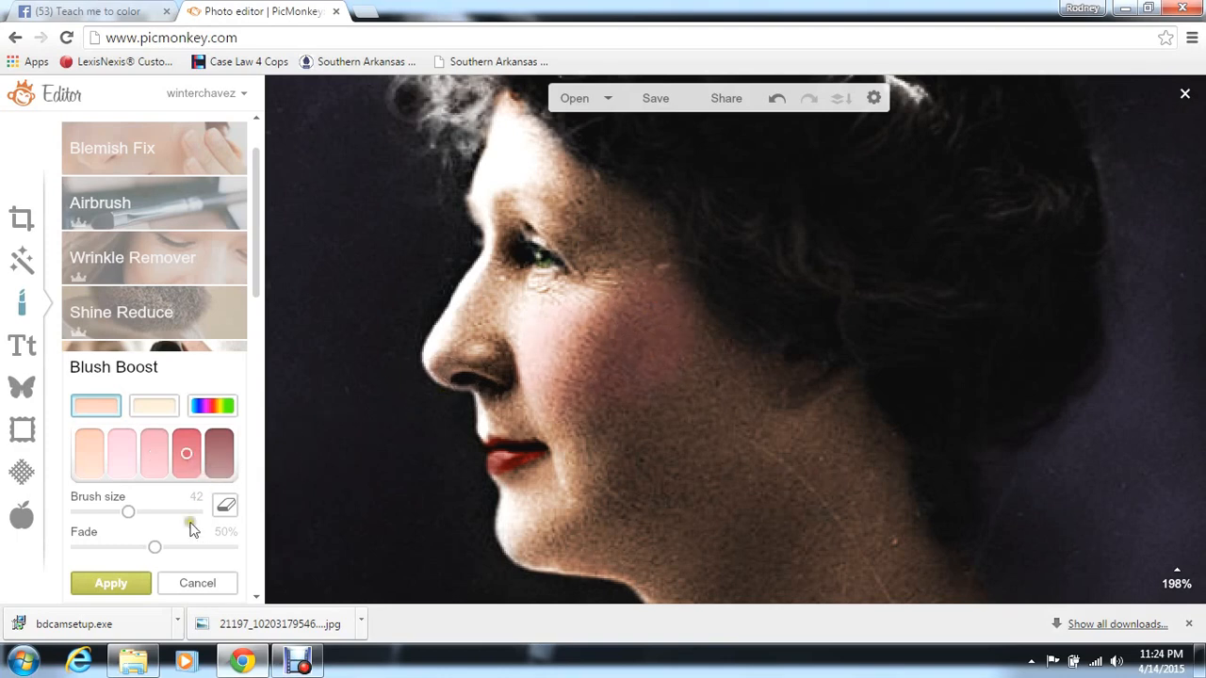
left_click_drag(158, 544, 189, 552)
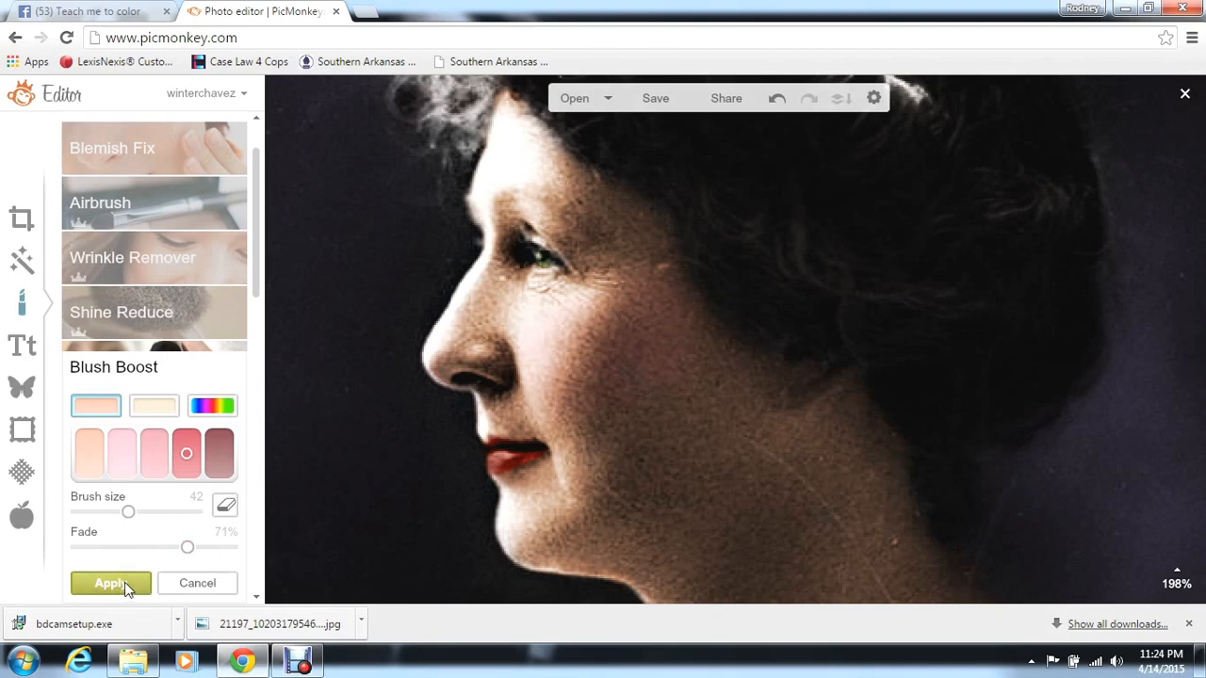
left_click(127, 586)
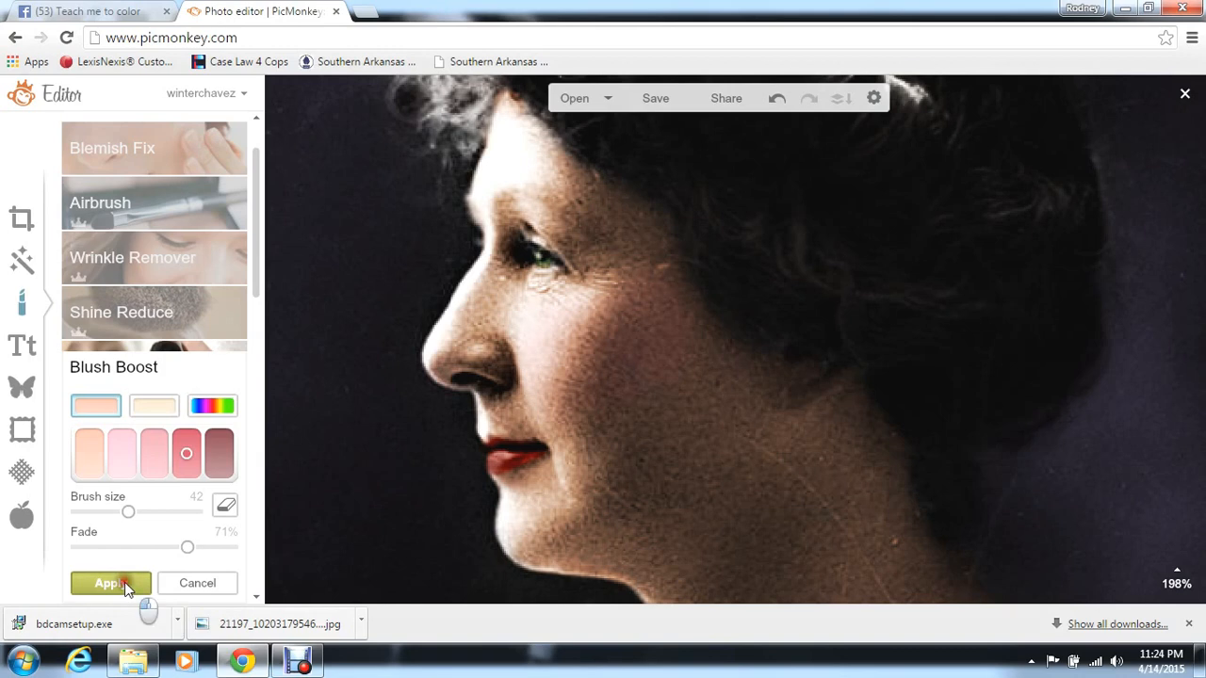
left_click(1179, 545)
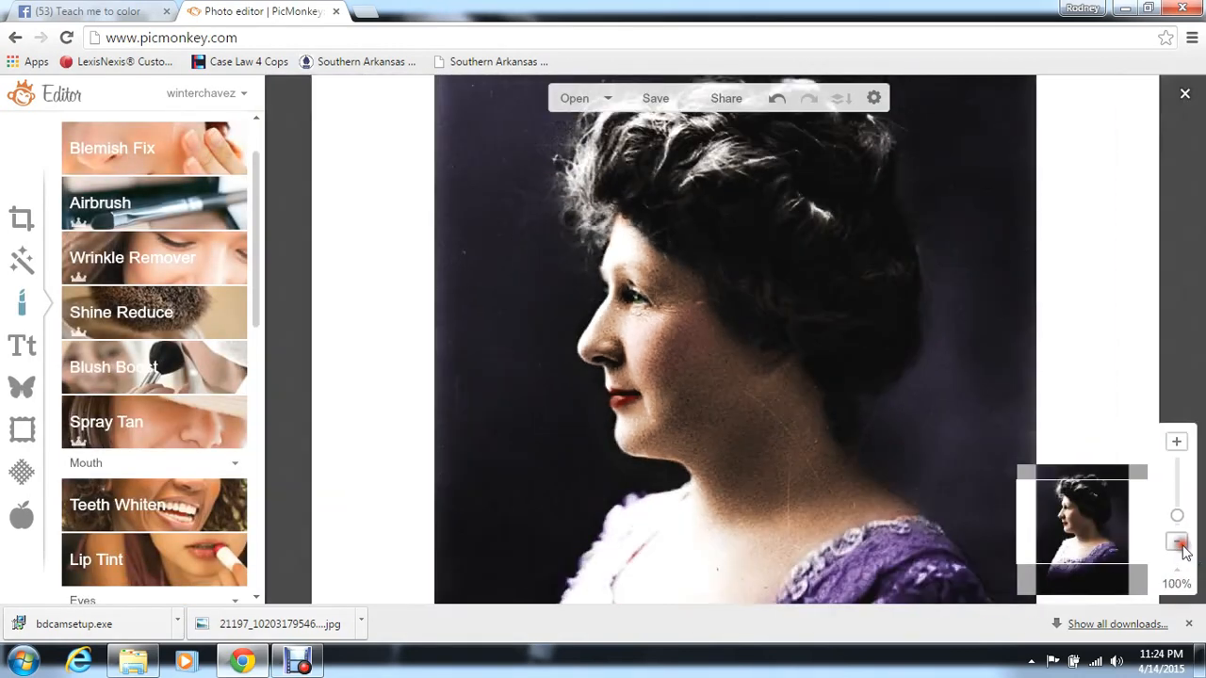
left_click(1180, 545)
left_click(1178, 544)
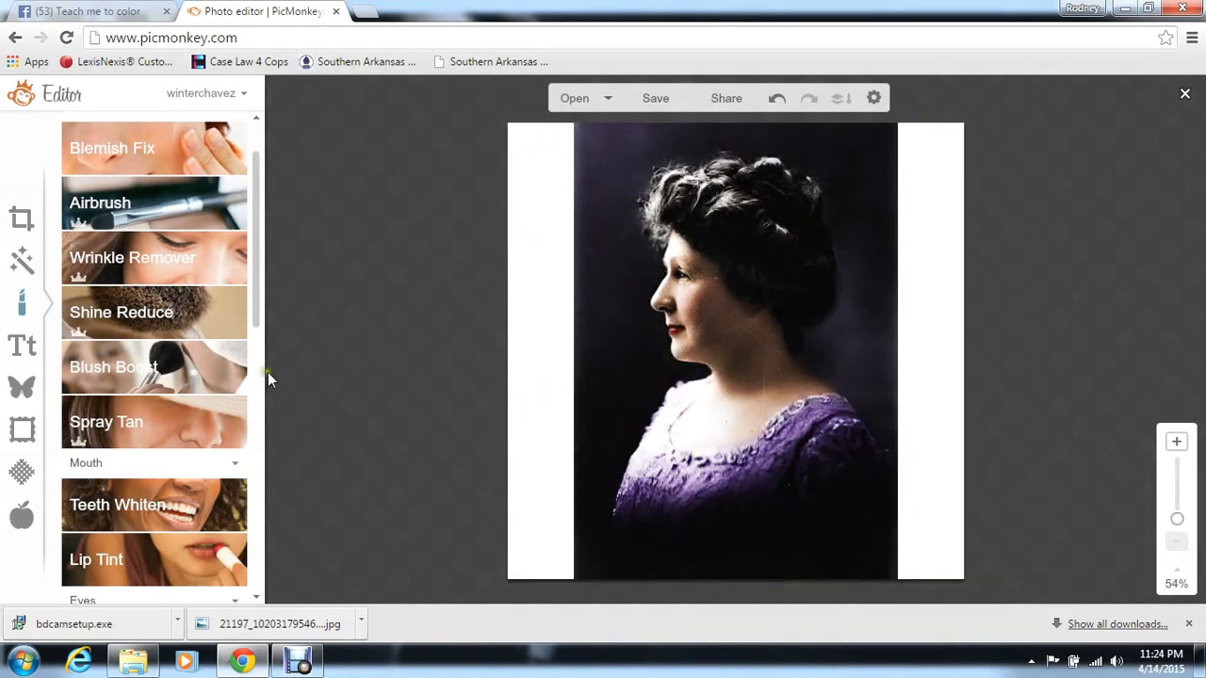
Try the automatic adjustment on the whole photo and undo it.
left_click(26, 229)
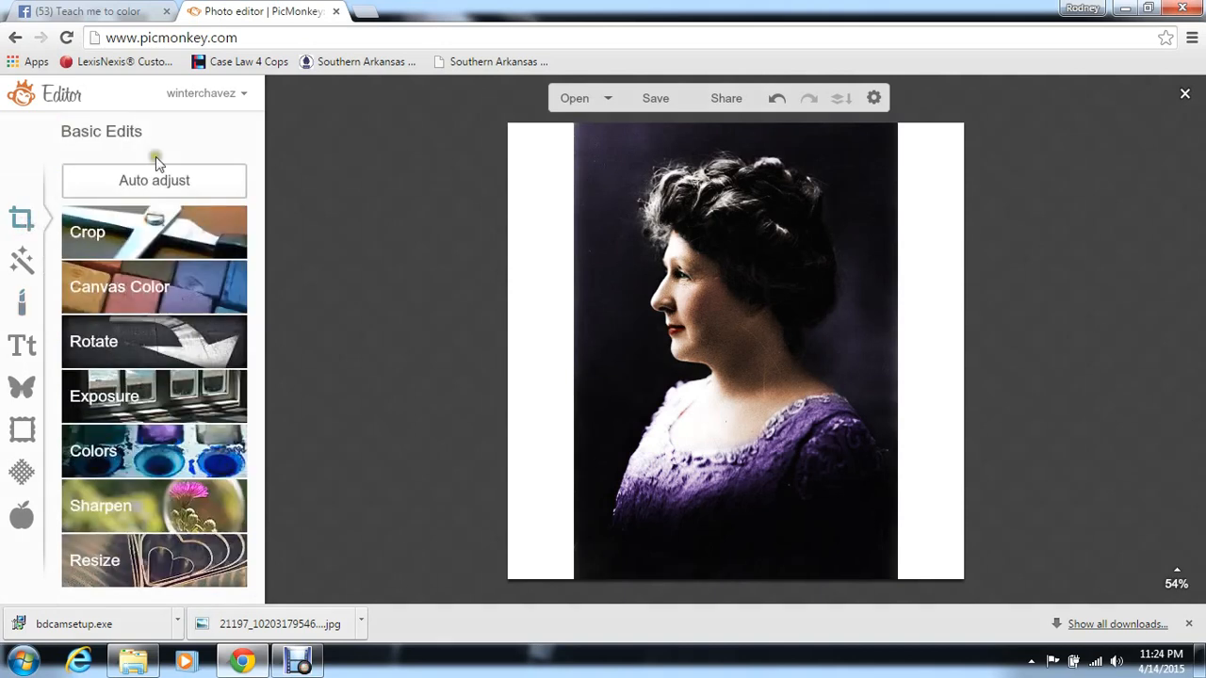
left_click(186, 193)
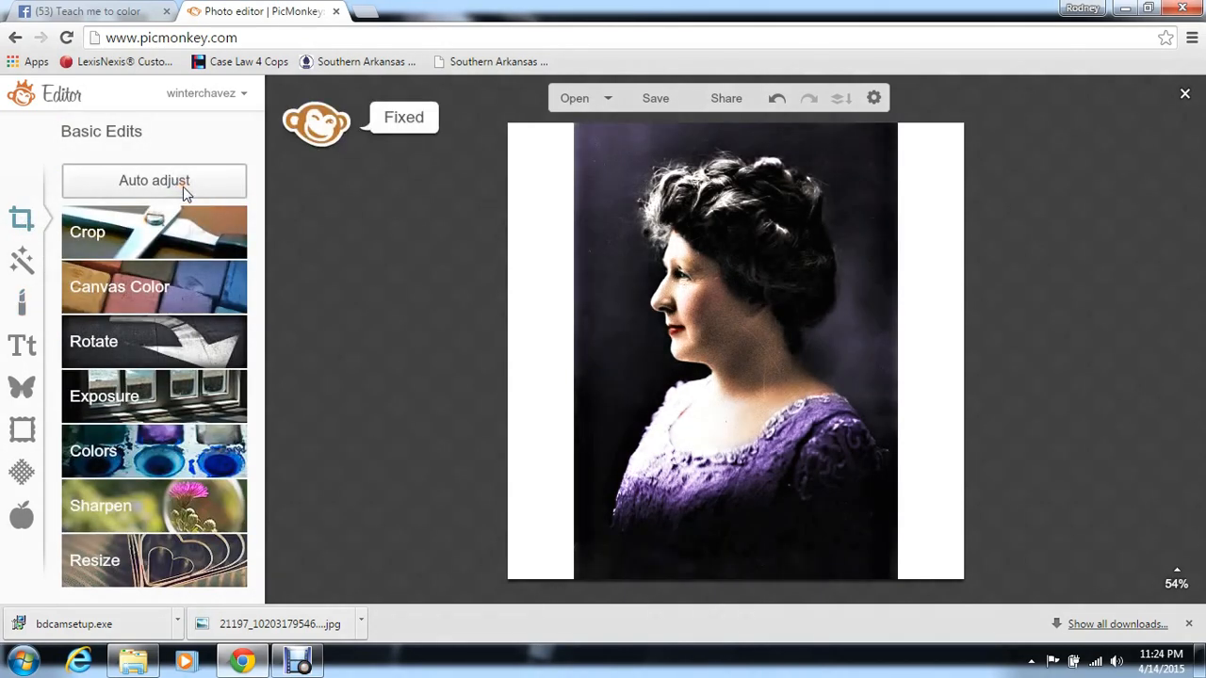
left_click(779, 99)
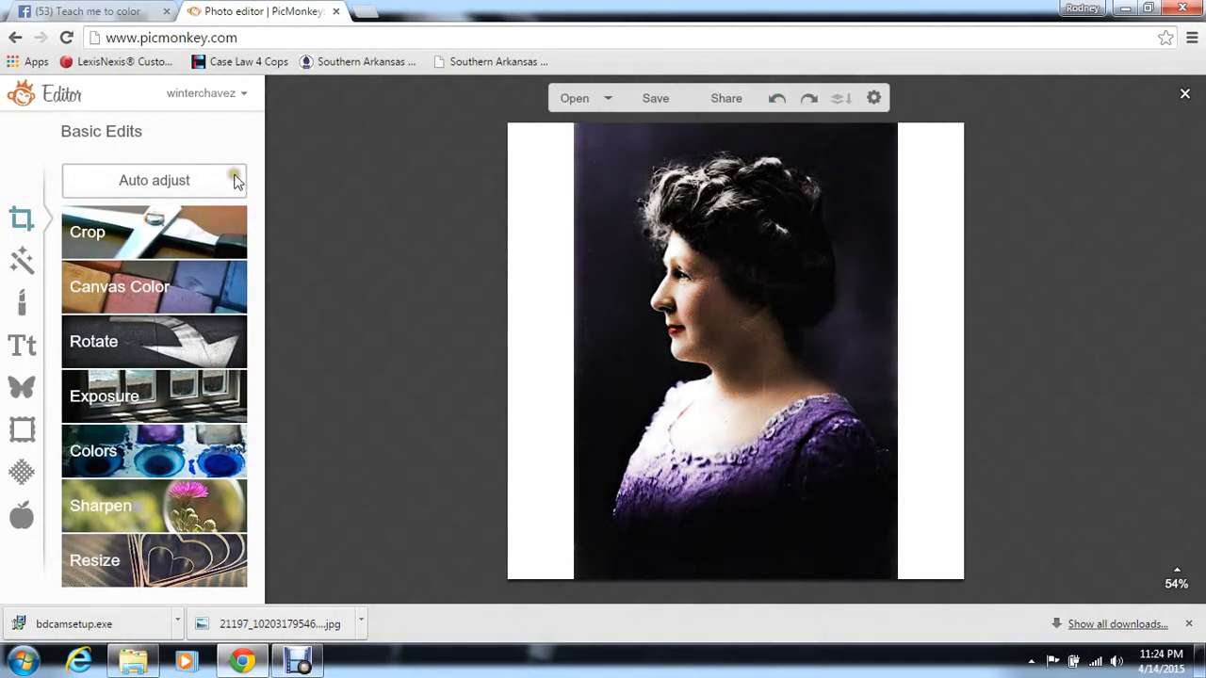
Crop the photo to 675 x 960 at full height, cutting off the white margins on both sides of the portrait.
left_click(201, 230)
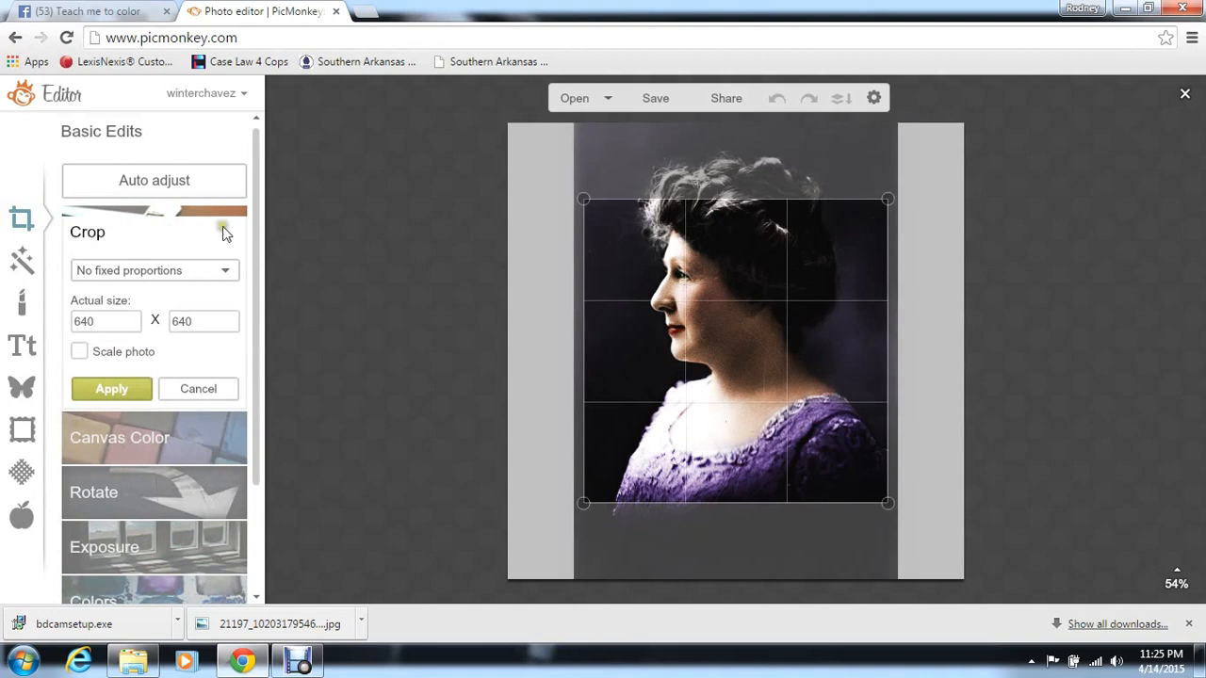
left_click_drag(714, 197, 676, 120)
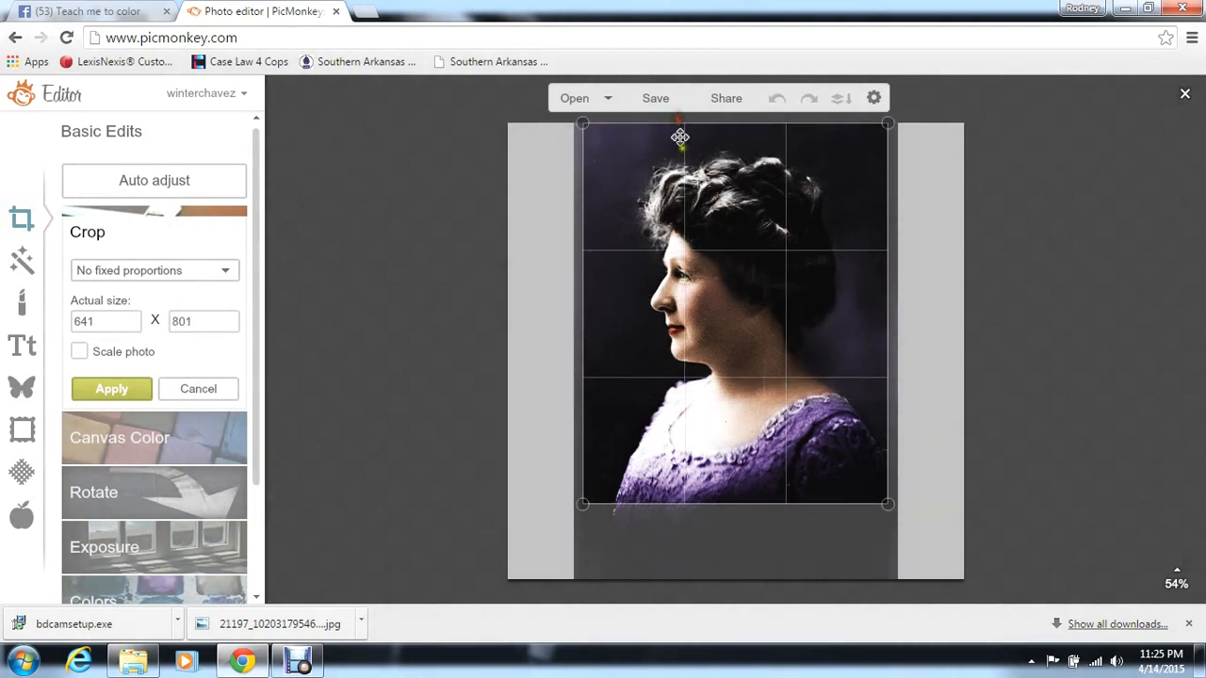
left_click_drag(707, 502, 713, 589)
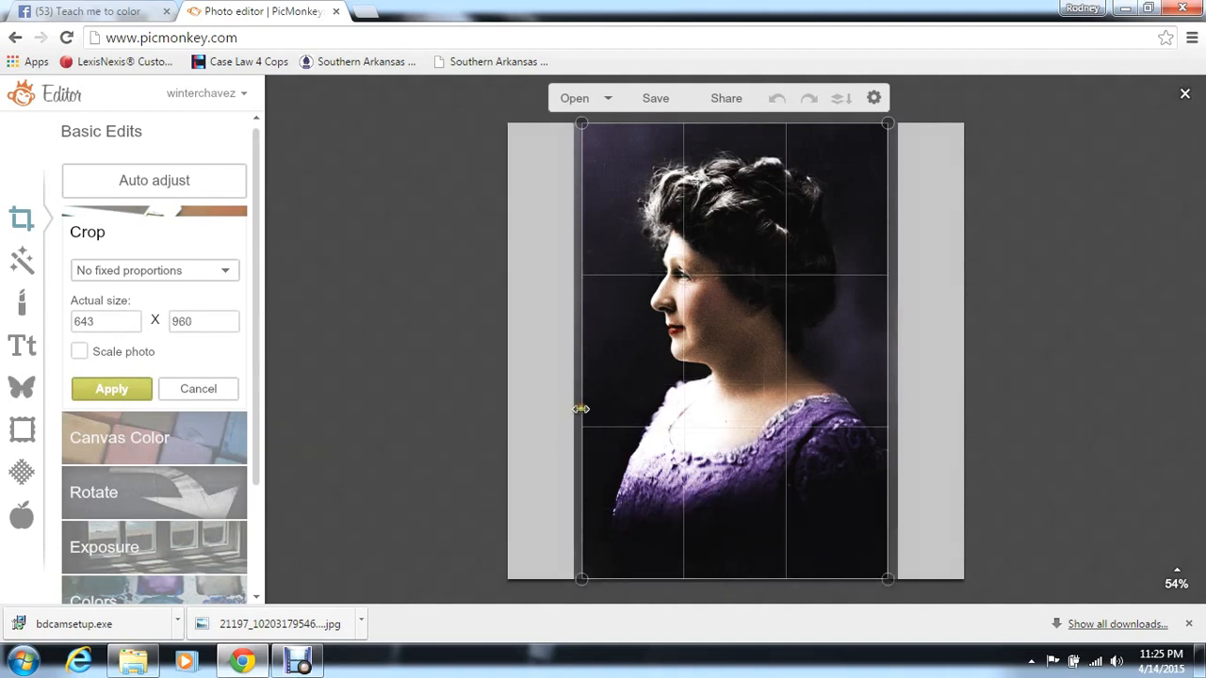
left_click_drag(579, 409, 575, 409)
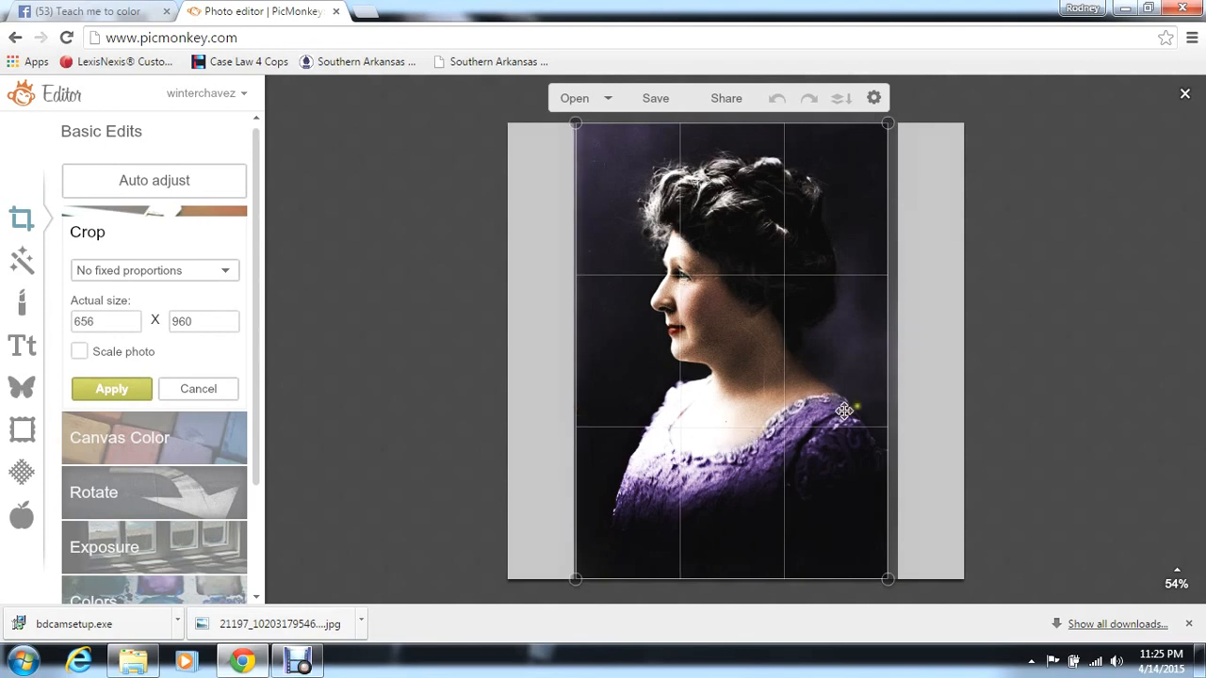
left_click_drag(887, 398, 894, 397)
left_click(82, 351)
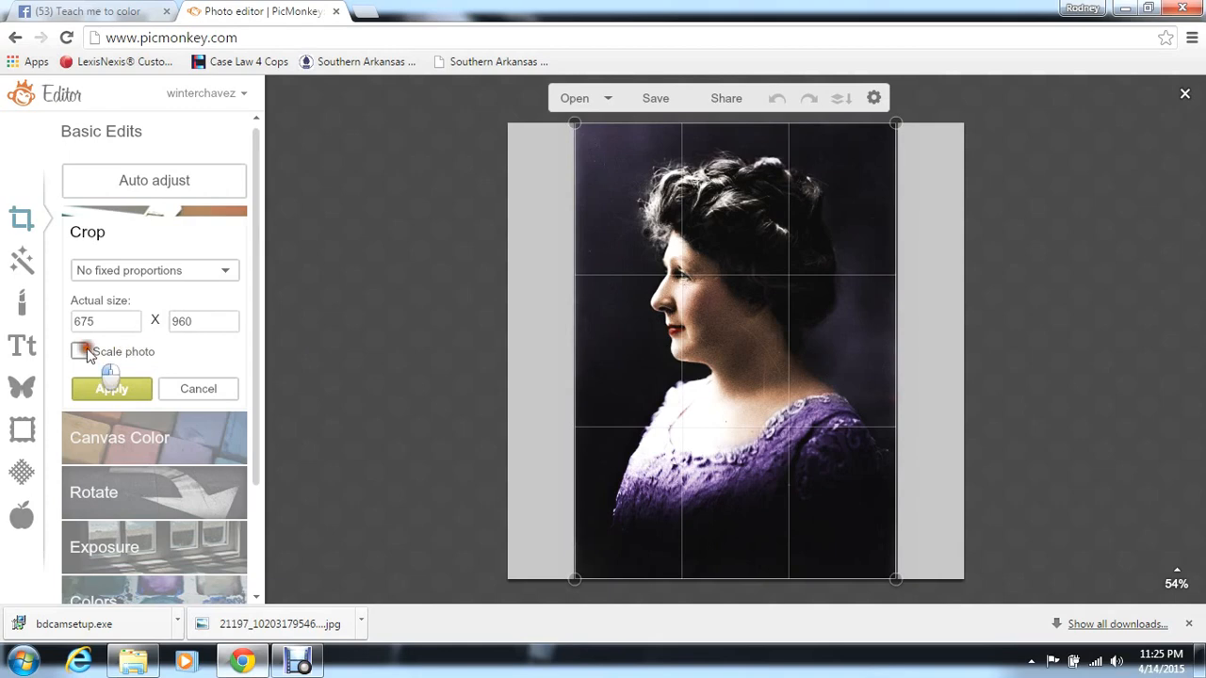
left_click(114, 386)
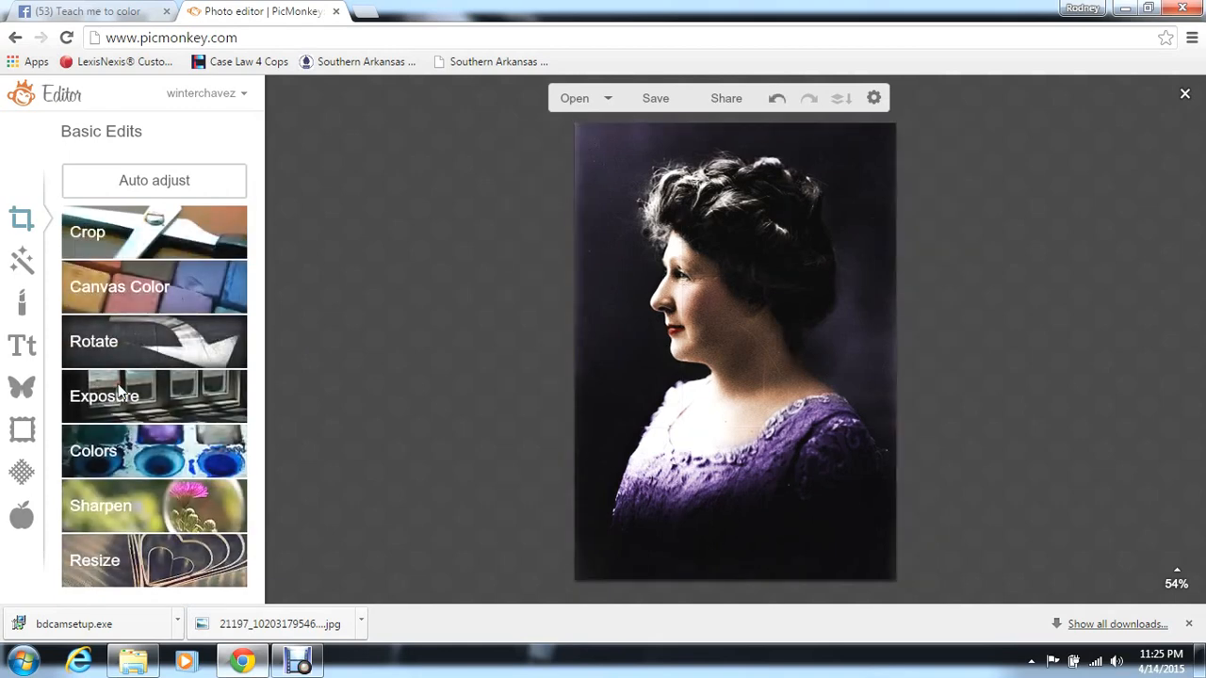
Start saving the portrait to the computer as a .jpg at Sean quality.
left_click(656, 98)
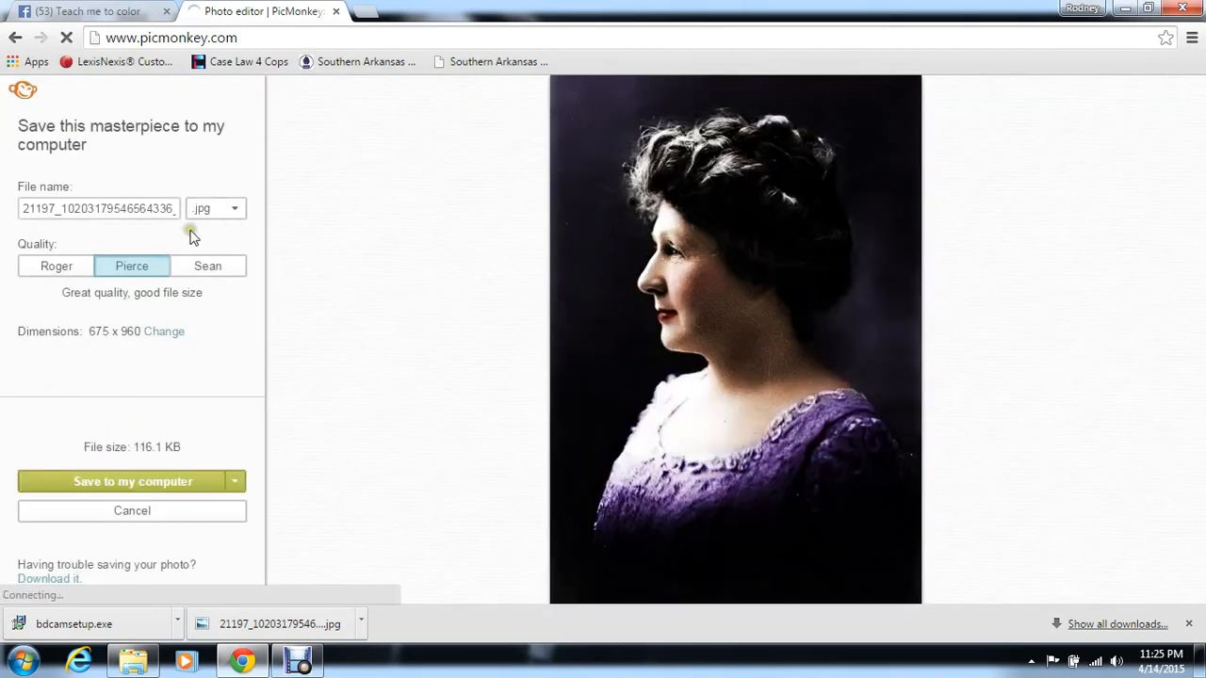
left_click(222, 270)
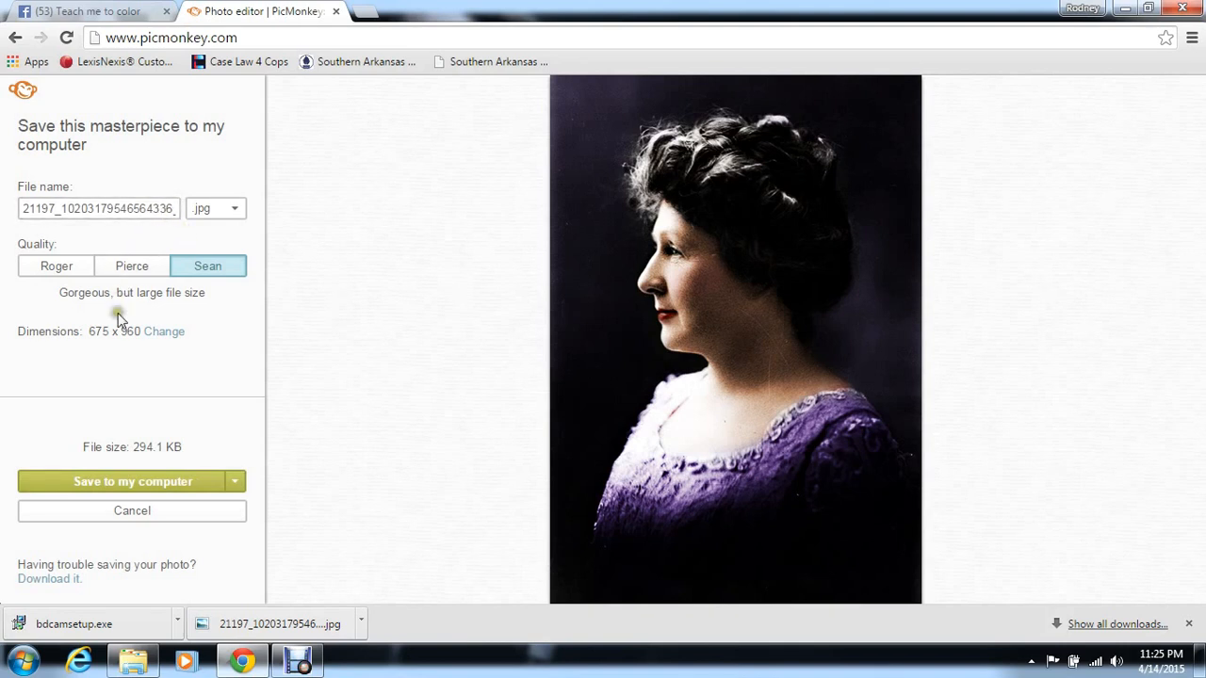
left_click(165, 492)
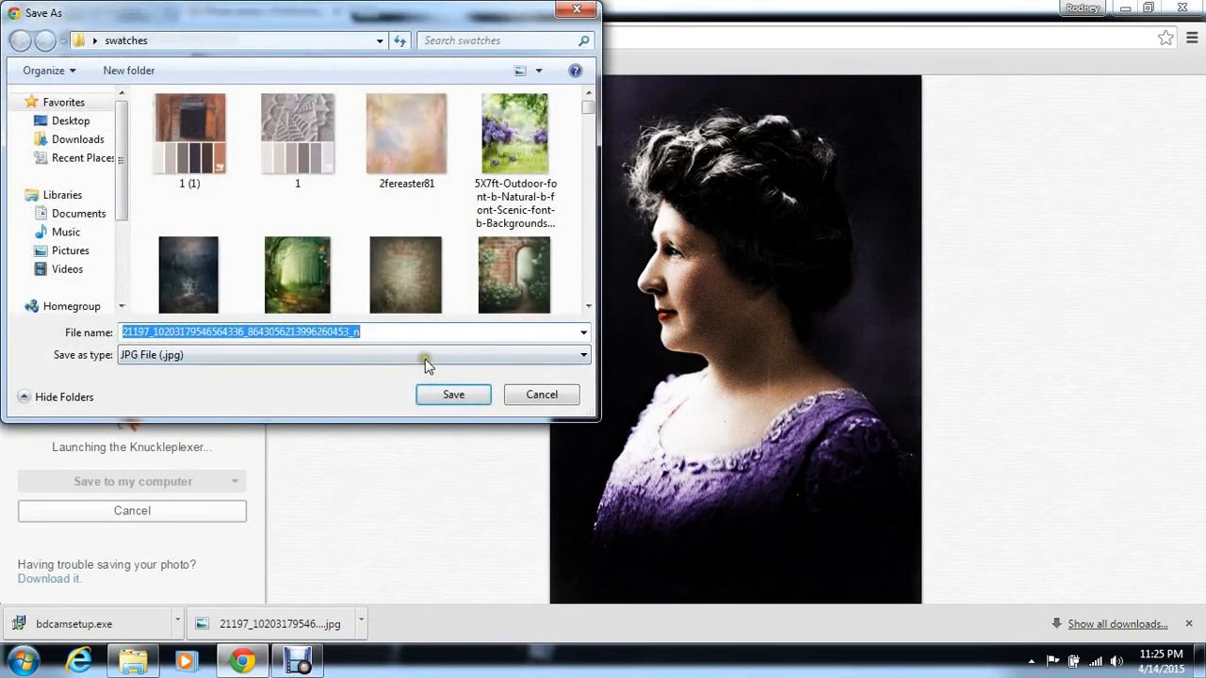
Save the file in the Desktop's colors folder with "test" appended to its existing file name.
left_click(70, 120)
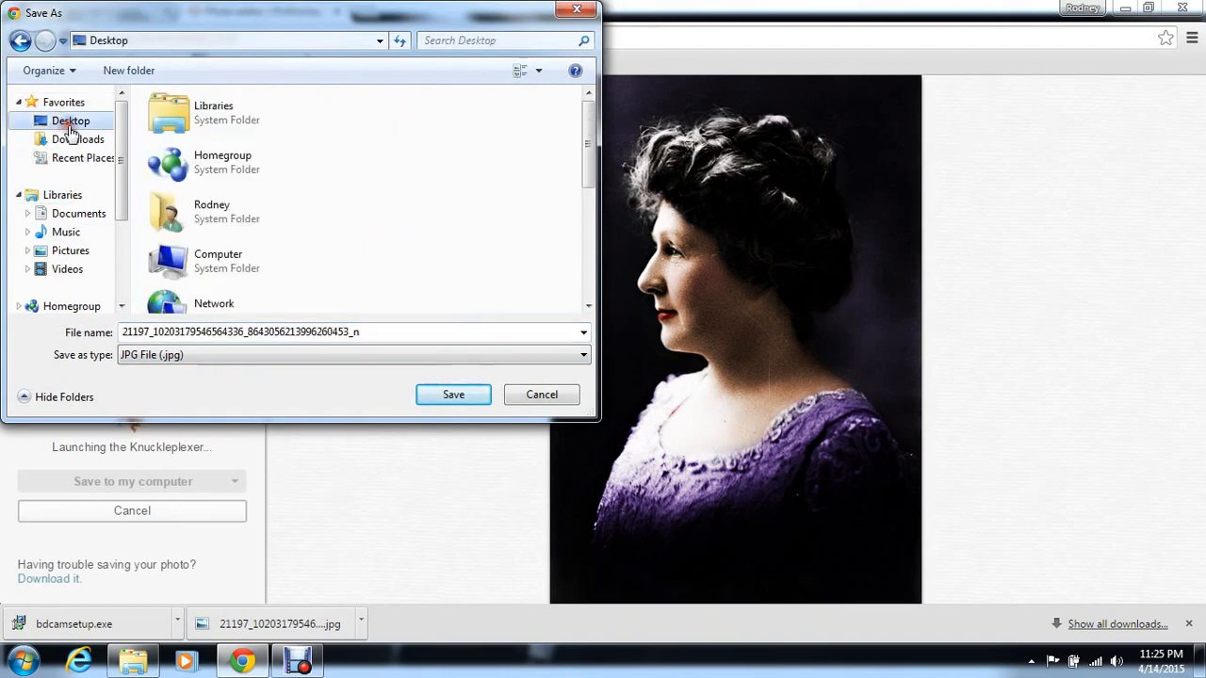
left_click(588, 269)
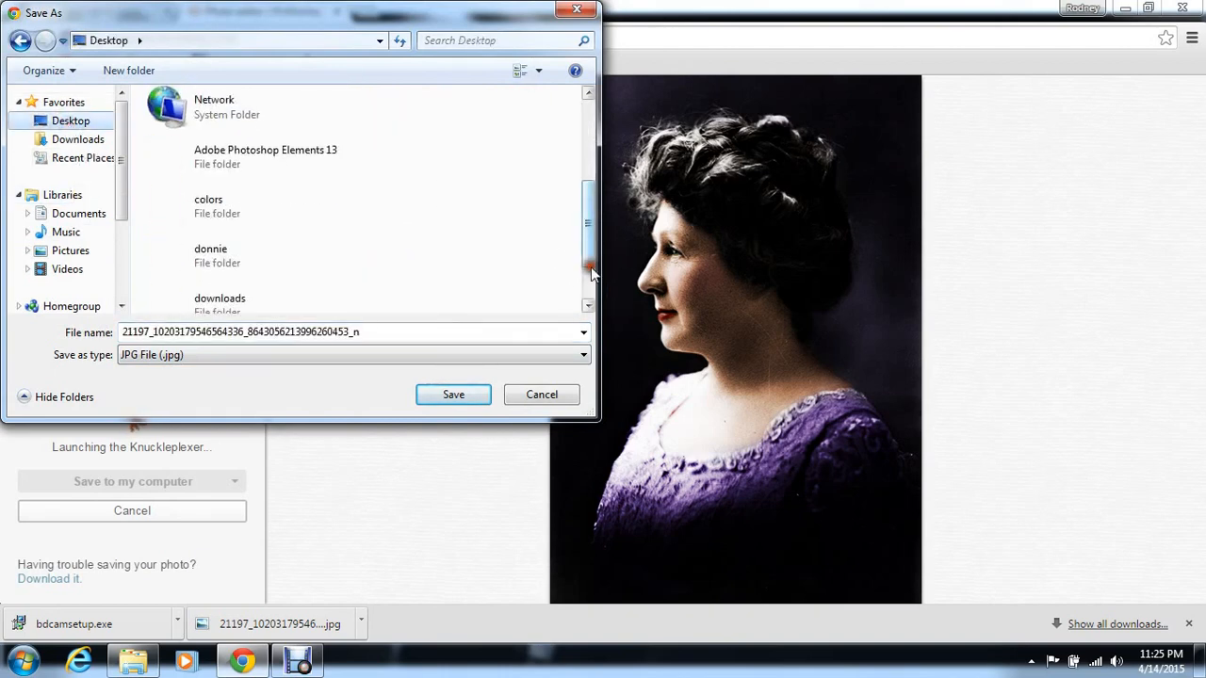
double_click(249, 198)
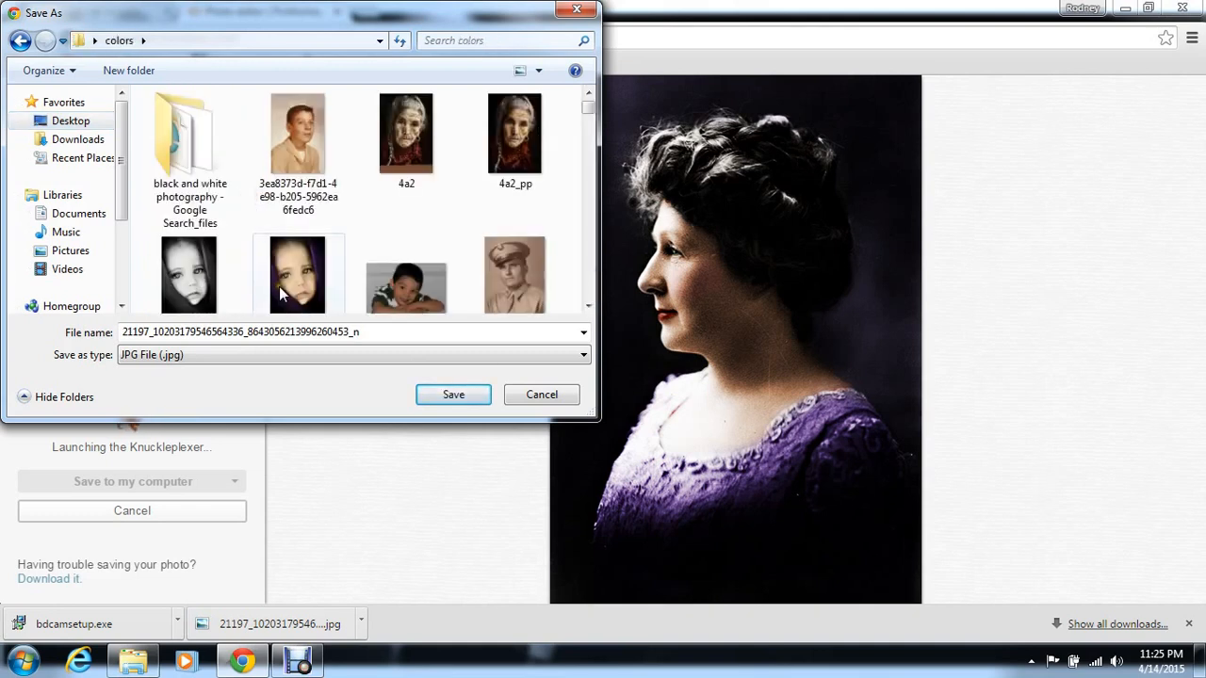
left_click(371, 331)
double_click(368, 330)
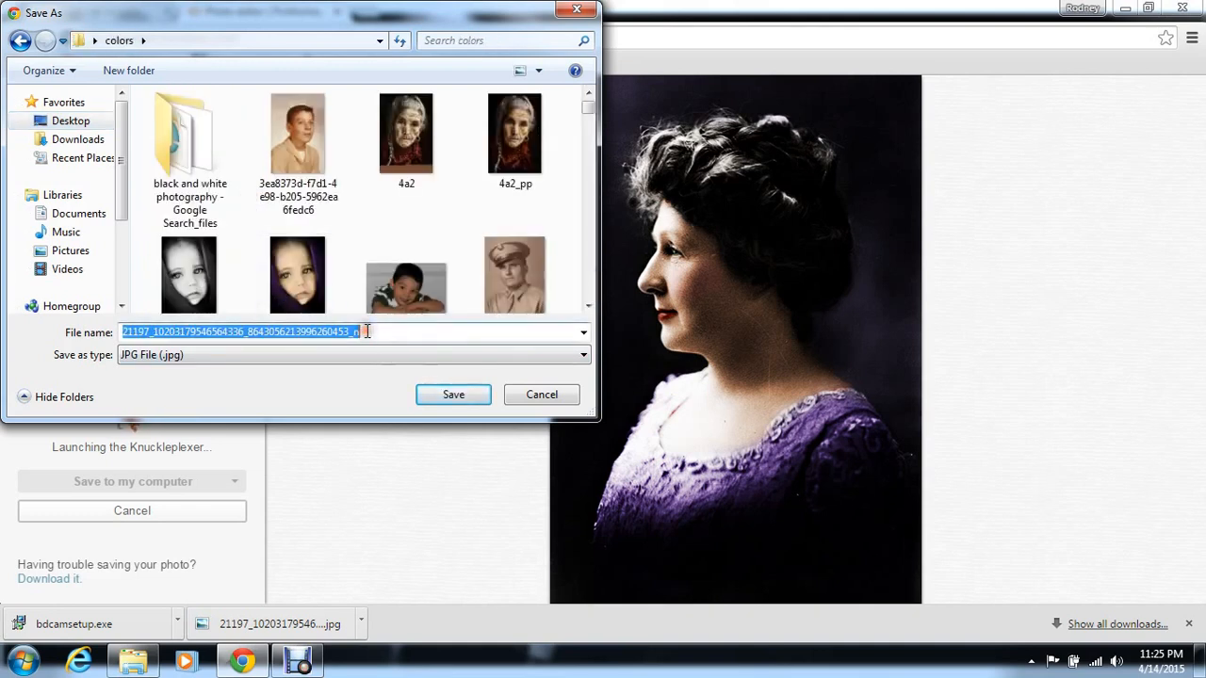
left_click(367, 331)
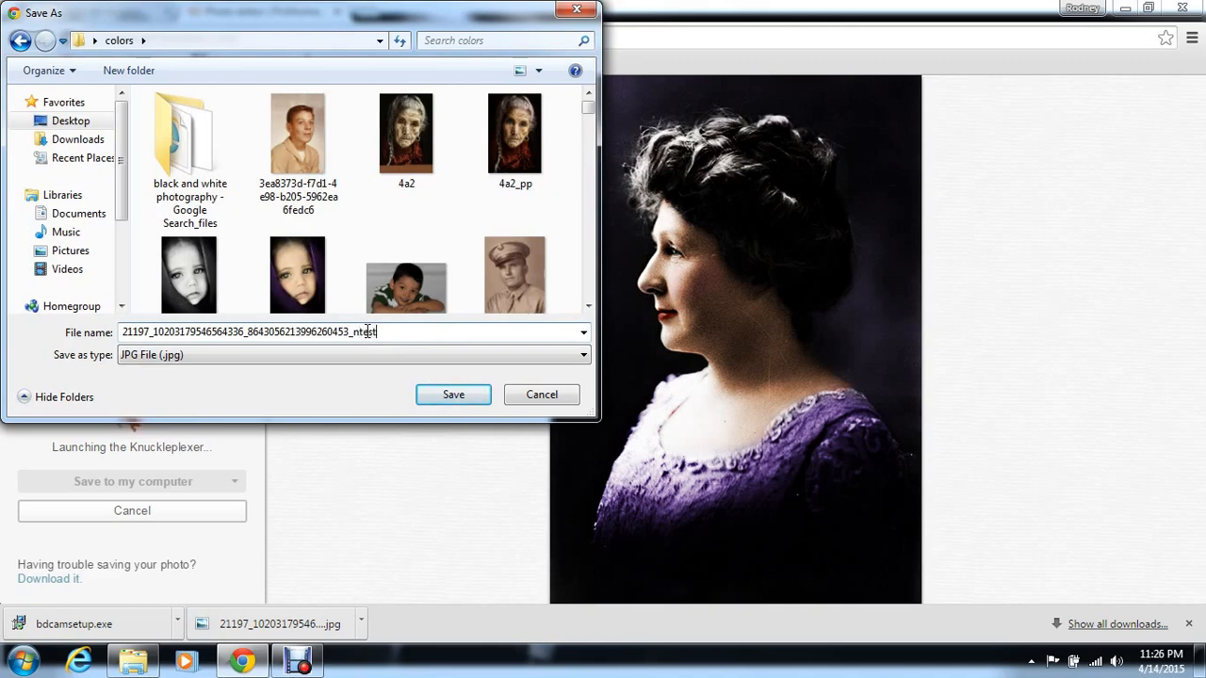
left_click(447, 402)
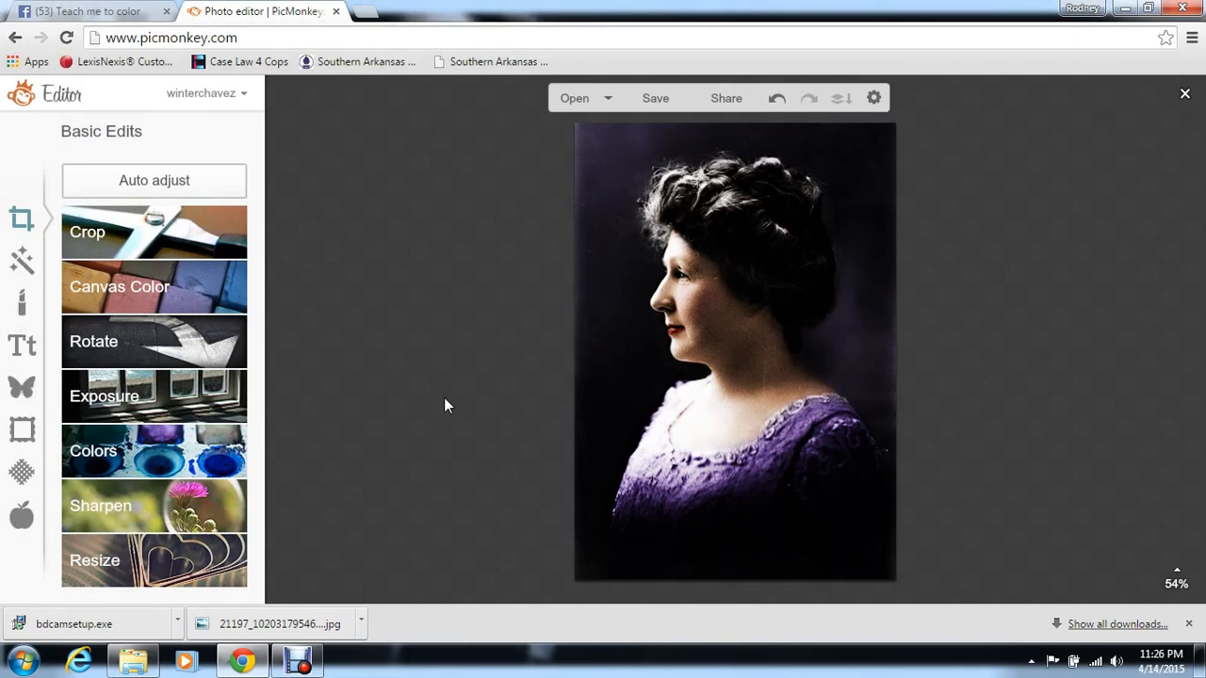